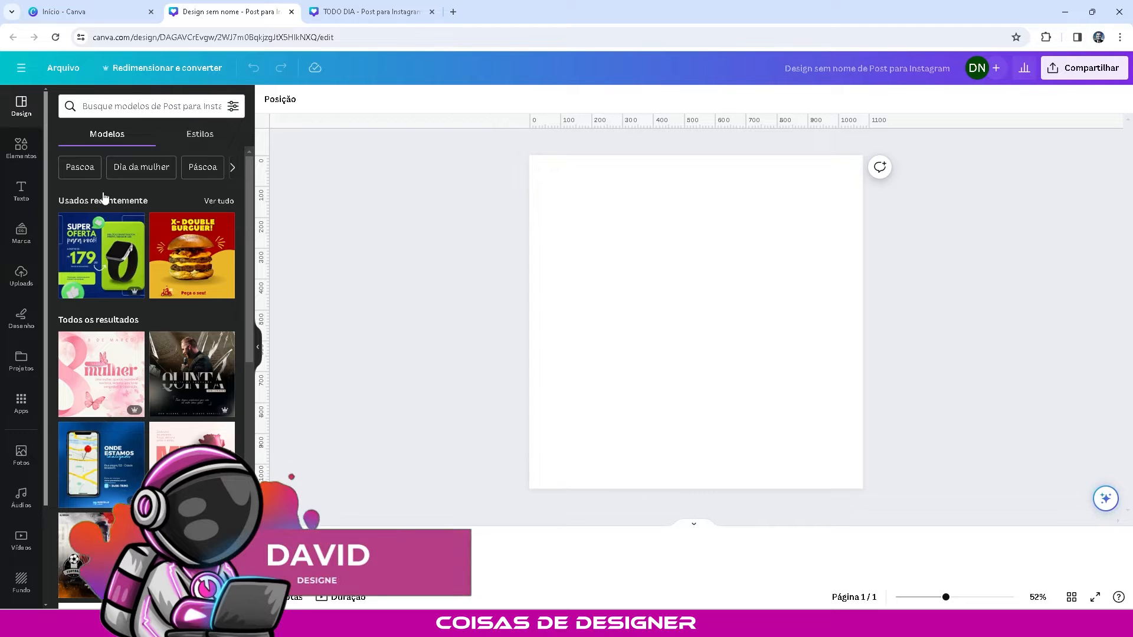
- Add a square shape and enlarge it to cover the whole page as a background
left_click(22, 146)
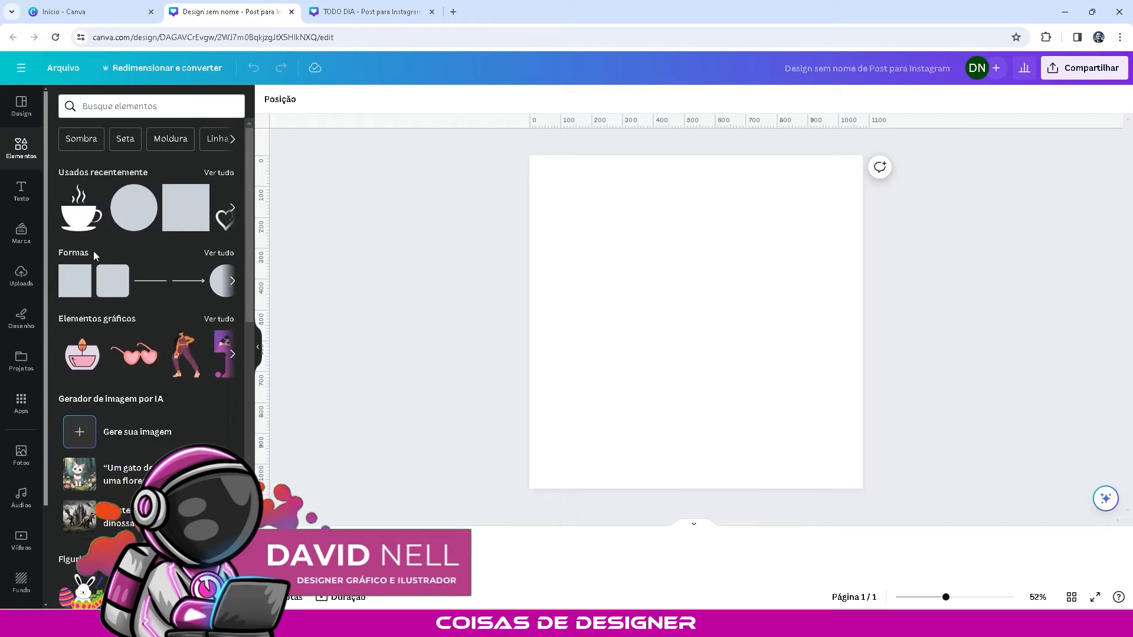
left_click(75, 280)
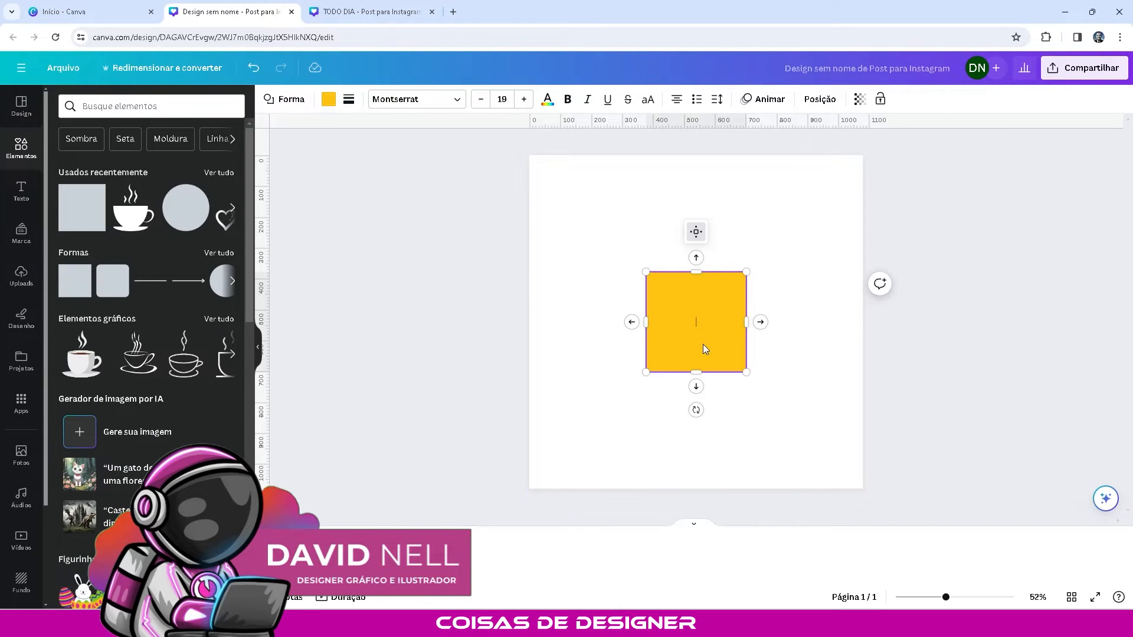
left_click_drag(703, 345, 863, 488)
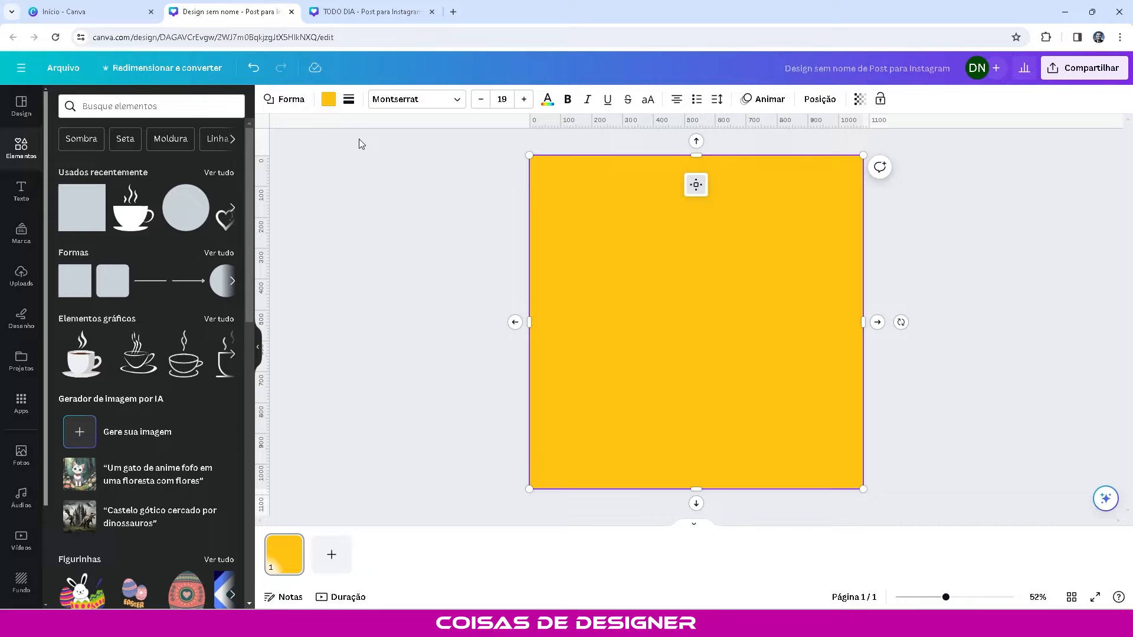
- Recolour the background square with the custom solid beige #BFAE9E
left_click(328, 99)
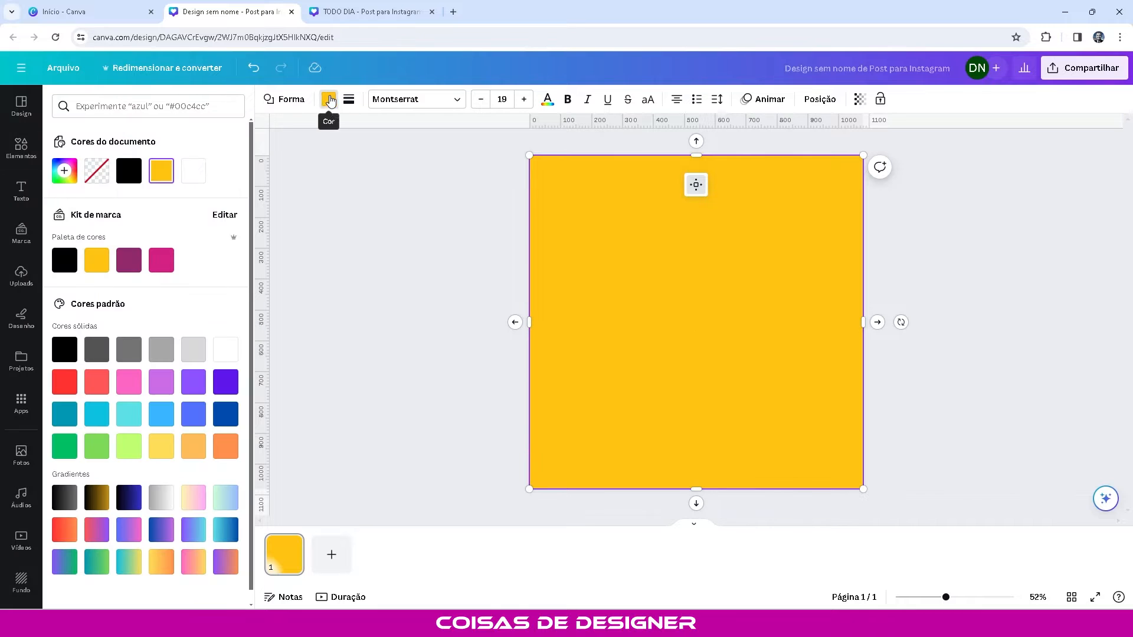
left_click(65, 171)
left_click(77, 300)
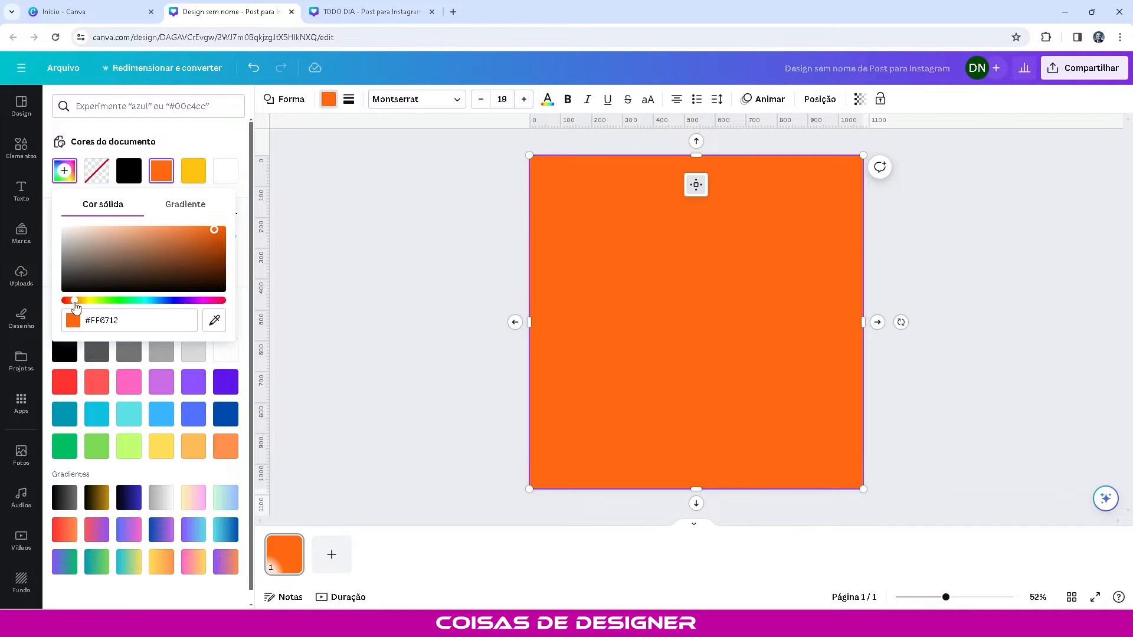
left_click(103, 258)
left_click_drag(108, 259, 90, 244)
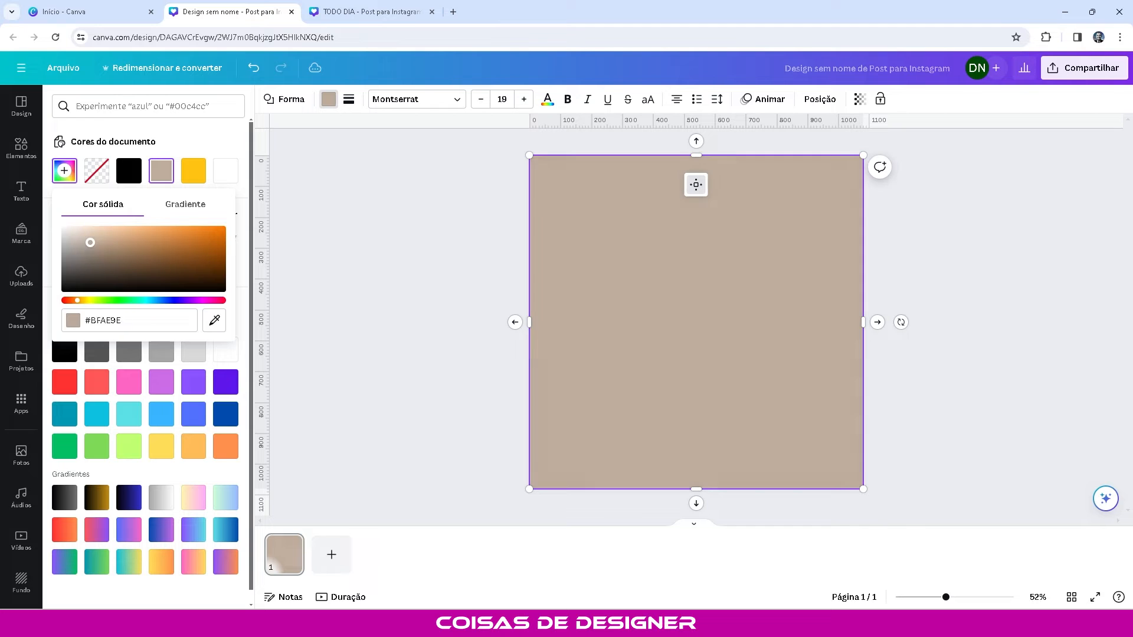
left_click(431, 242)
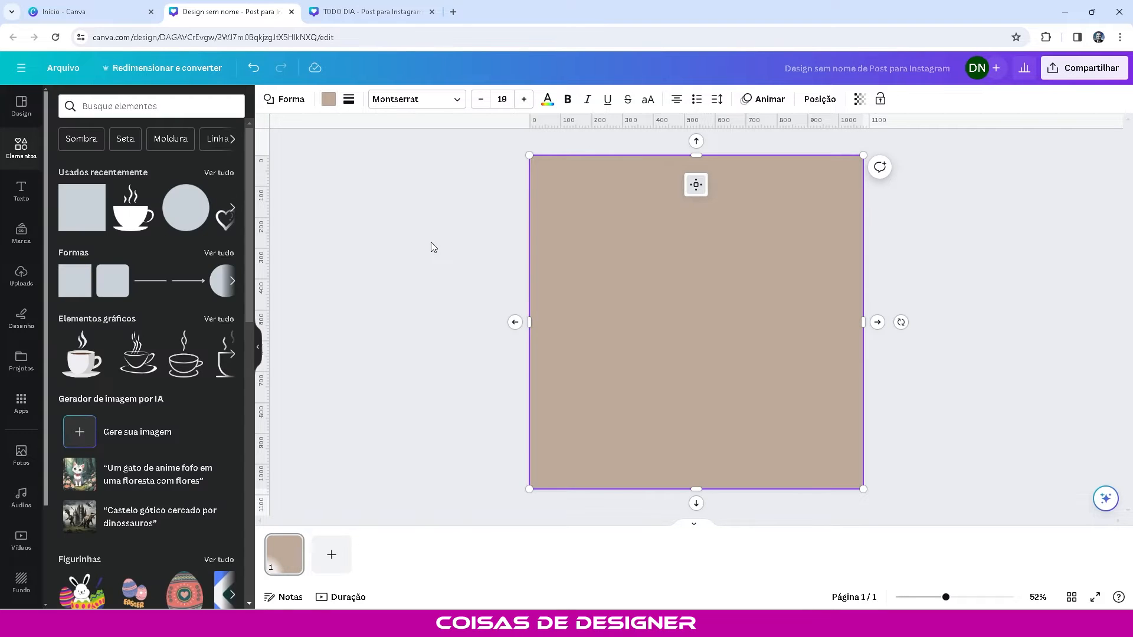
left_click(456, 367)
- Search the elements for "CAFÉ" and insert the brown coffee bean pattern from the full list of graphics
left_click(111, 105)
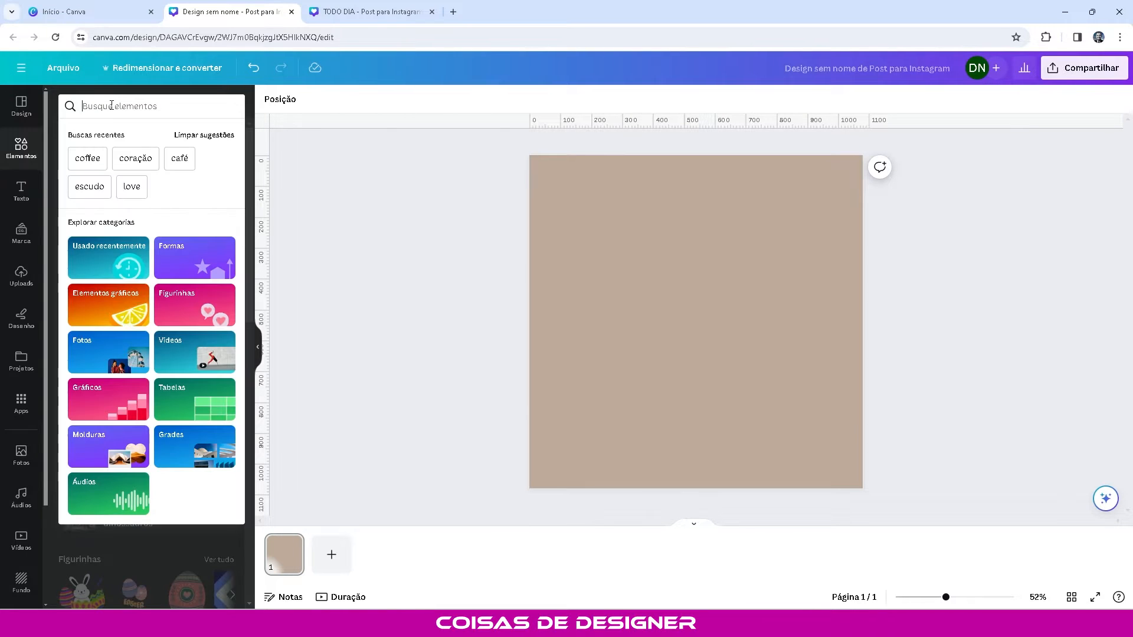
type("CAF")
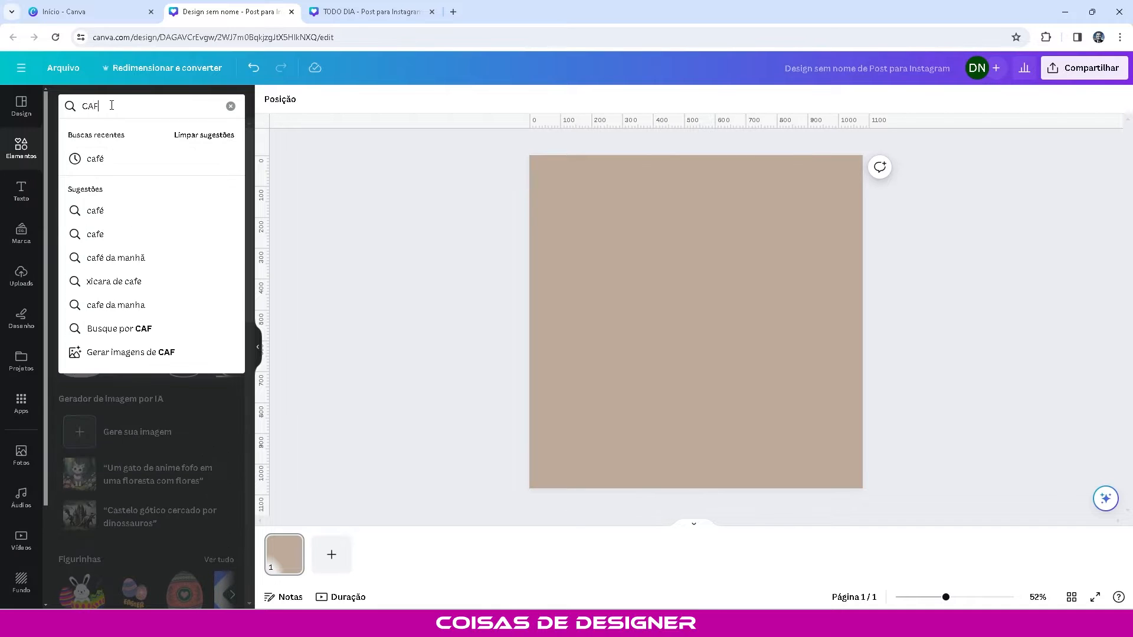
type("É")
key("Return")
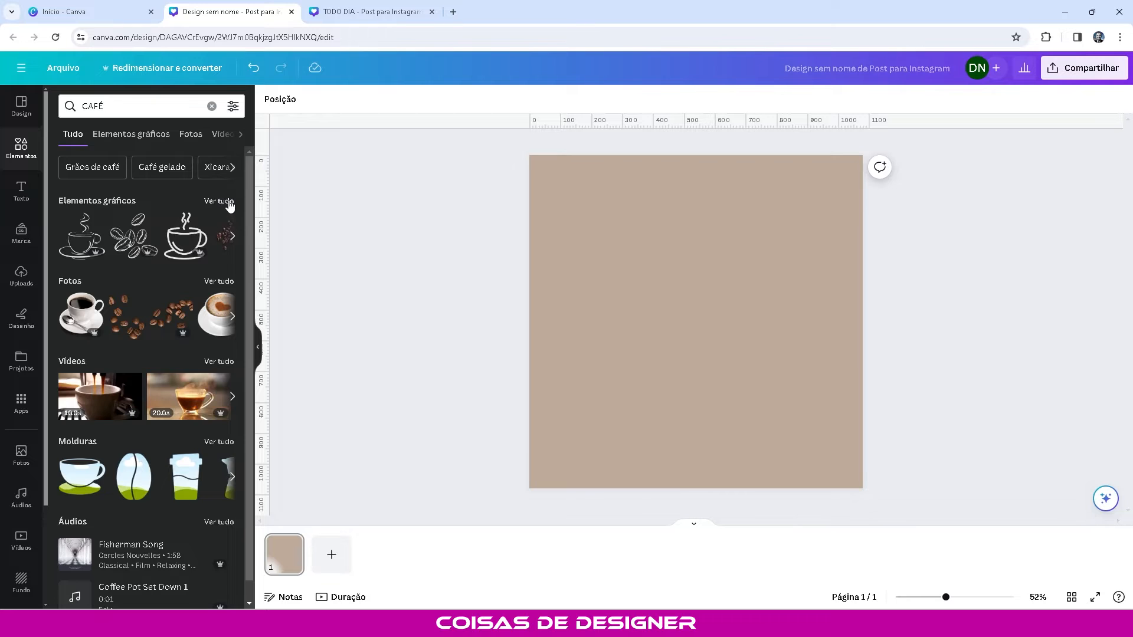
left_click(229, 203)
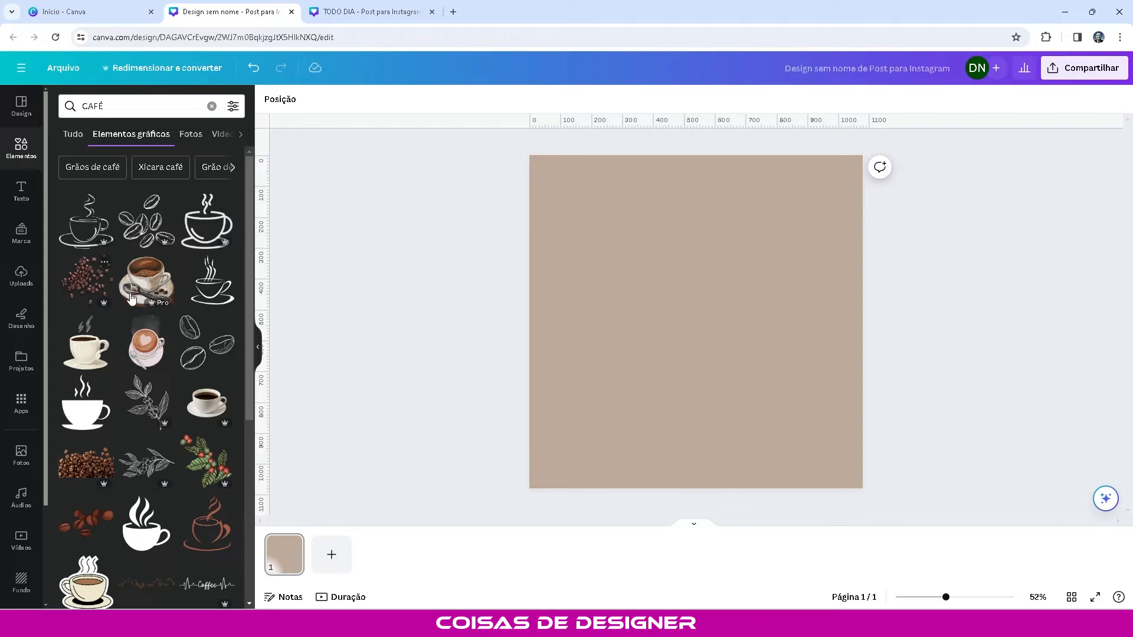
scroll(130, 369, "down", 3)
scroll(107, 372, "down", 6)
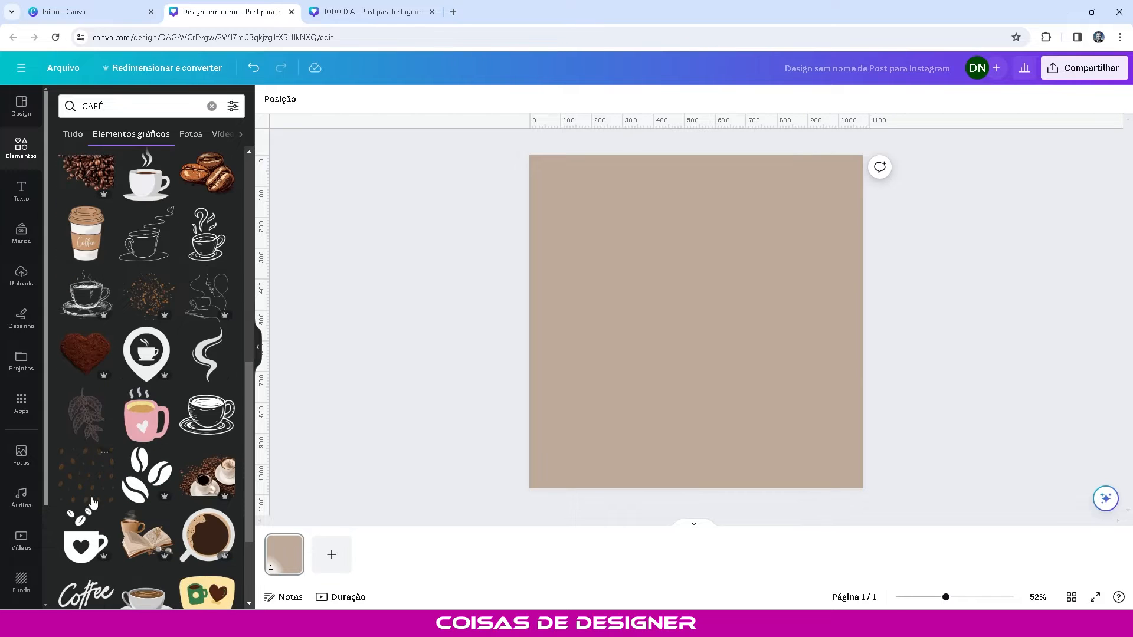
left_click(88, 483)
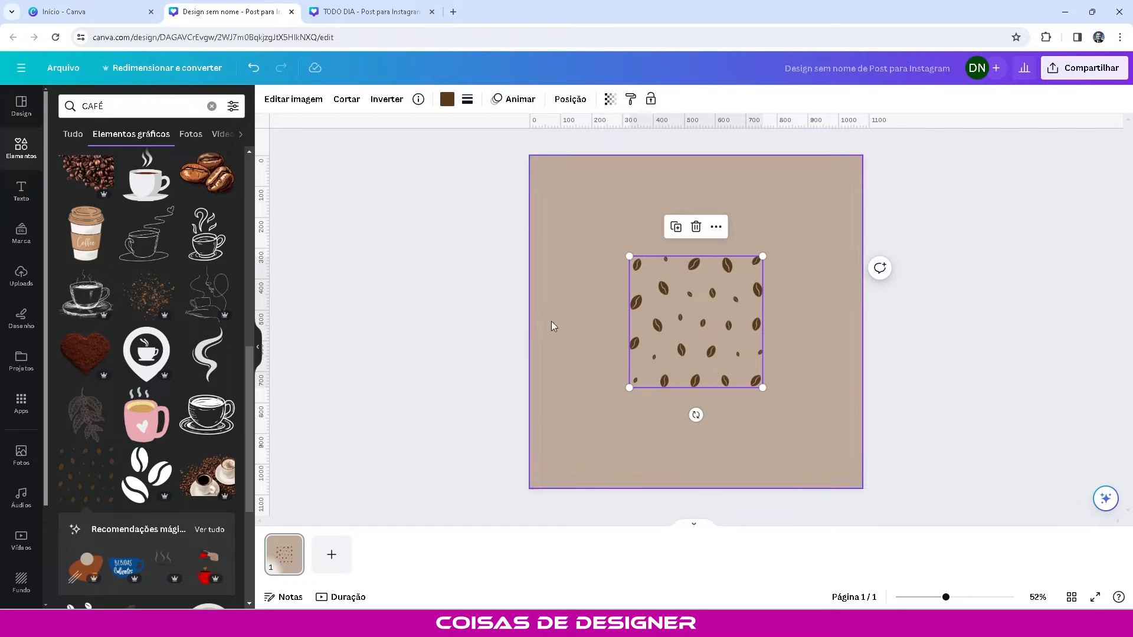
- Enlarge the coffee bean pattern and centre it so it nearly fills the page
left_click_drag(701, 321, 610, 226)
left_click_drag(672, 299, 852, 470)
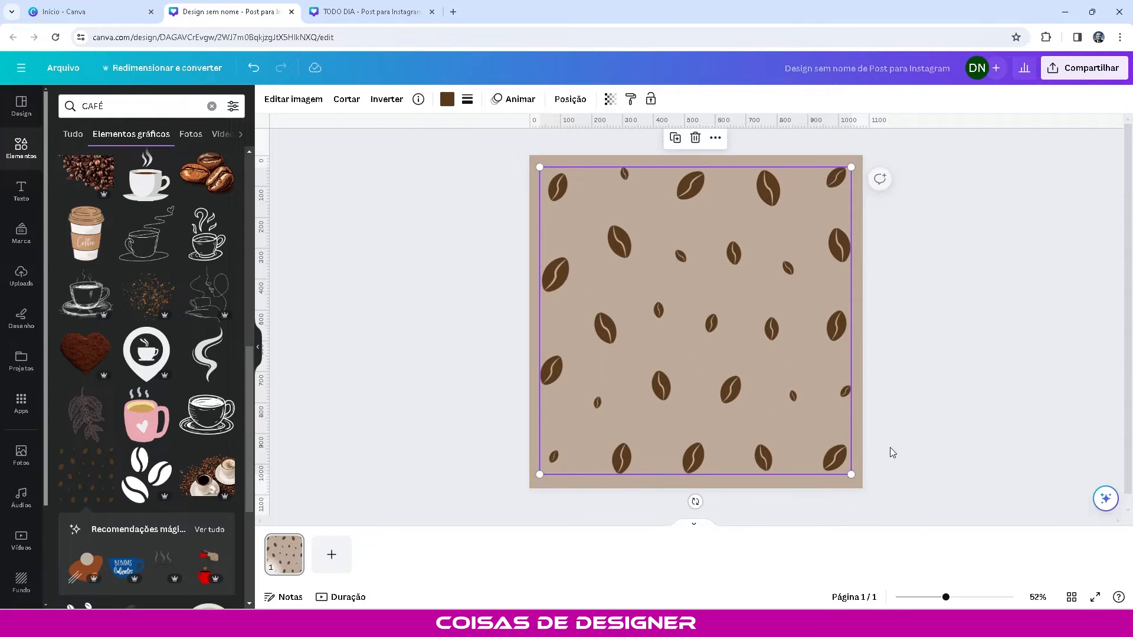
left_click(909, 437)
- Set the coffee bean pattern's transparency to 20
left_click(742, 256)
left_click(609, 99)
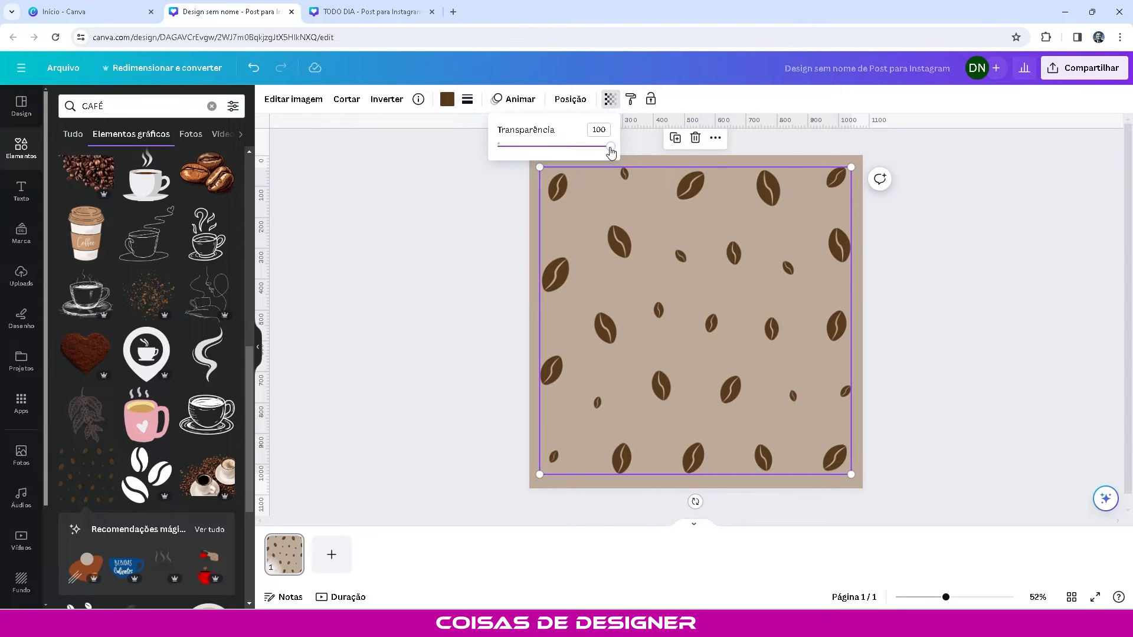
left_click_drag(610, 152, 519, 152)
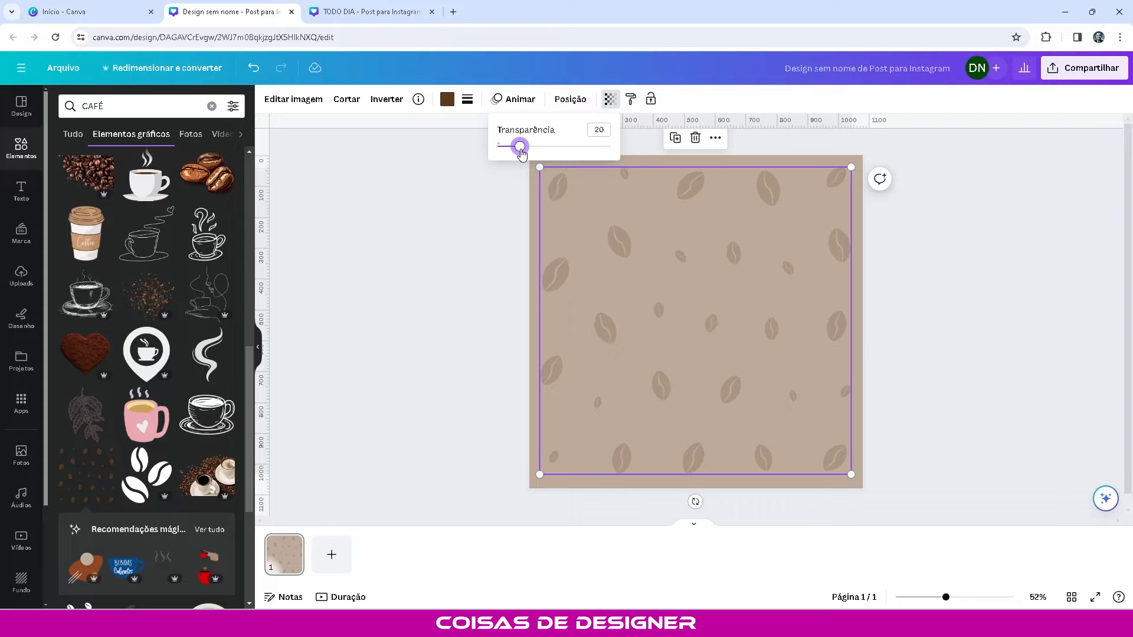
left_click(460, 300)
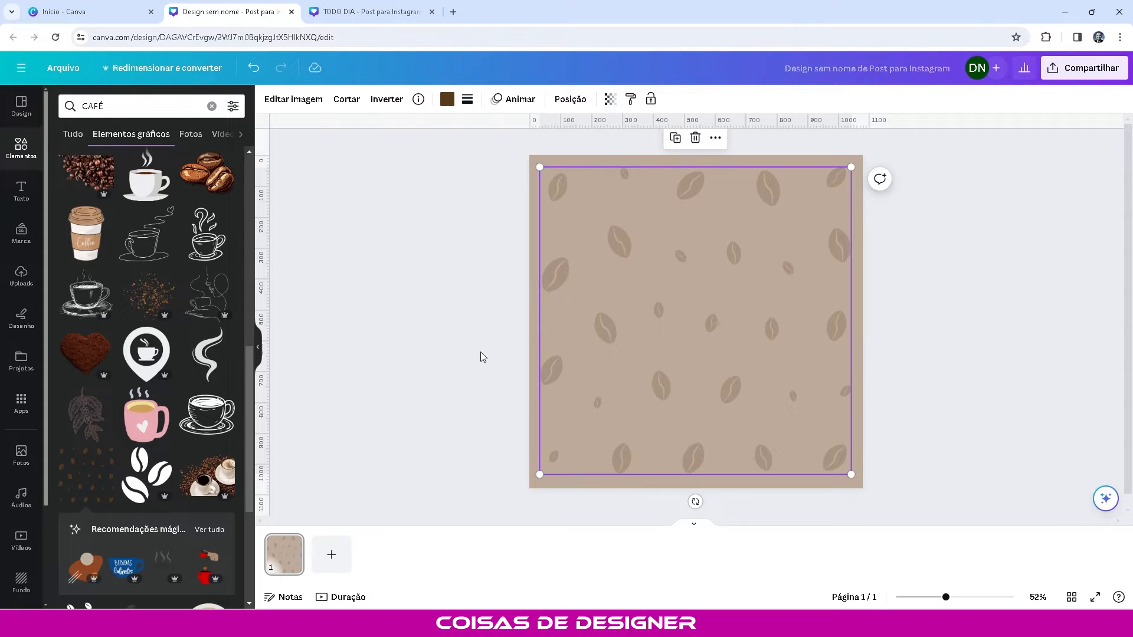
left_click(481, 358)
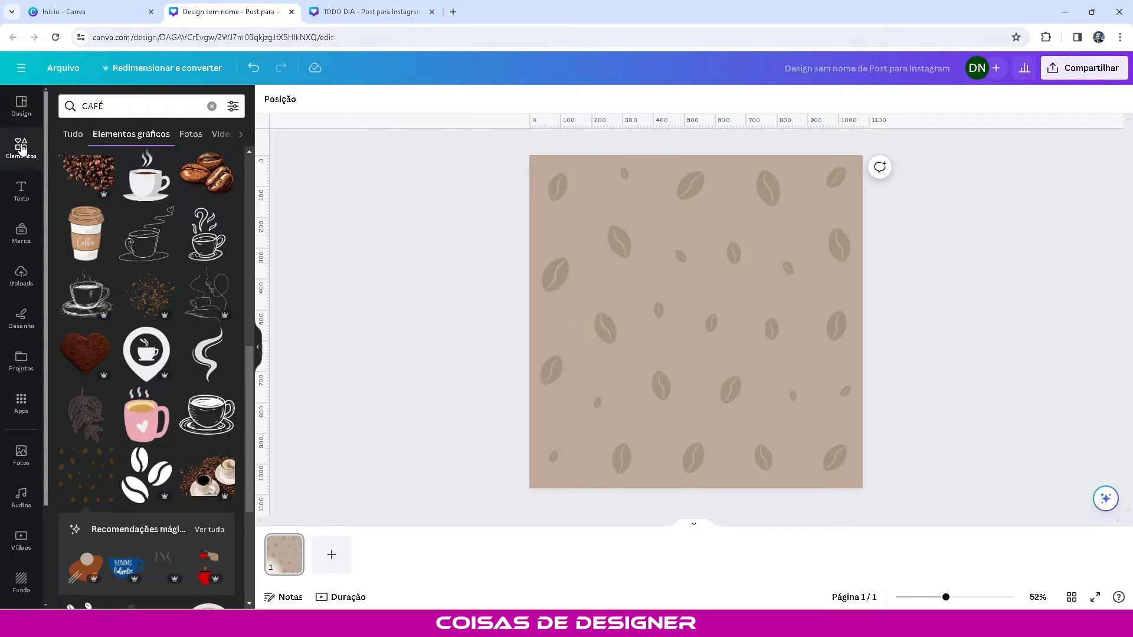
- Add a second square shape and stretch it over the entire page, above the bean pattern
left_click(21, 147)
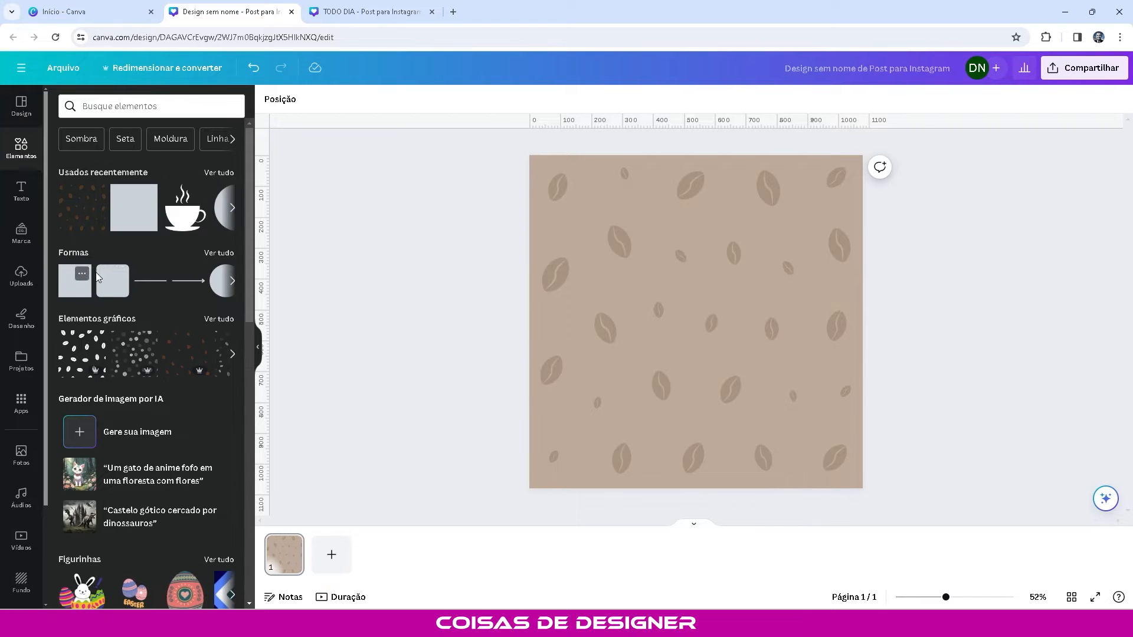
left_click(83, 282)
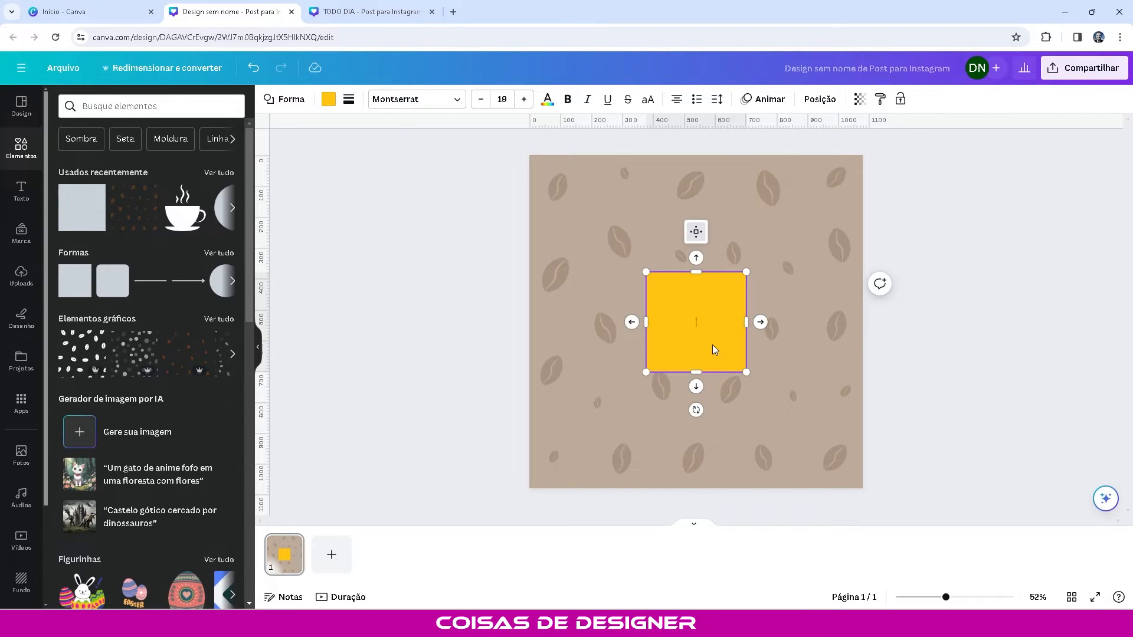
left_click_drag(712, 345, 863, 489)
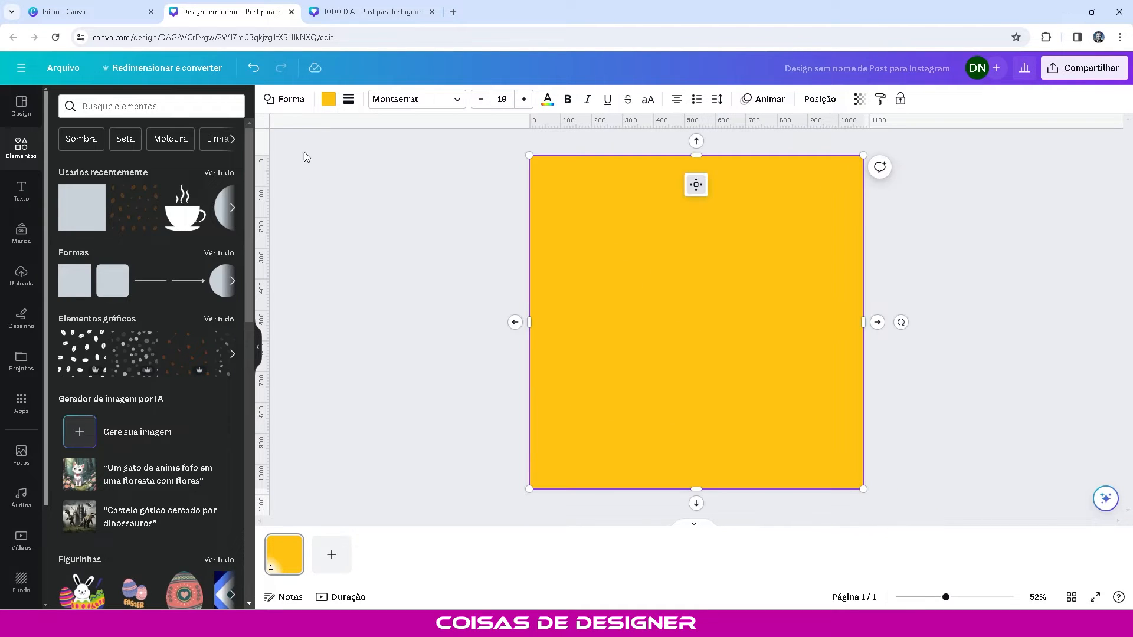
- Fill the new square with the black-to-gold gradient in the 180° linear style and set the gold colour's opacity to 0%
left_click(329, 99)
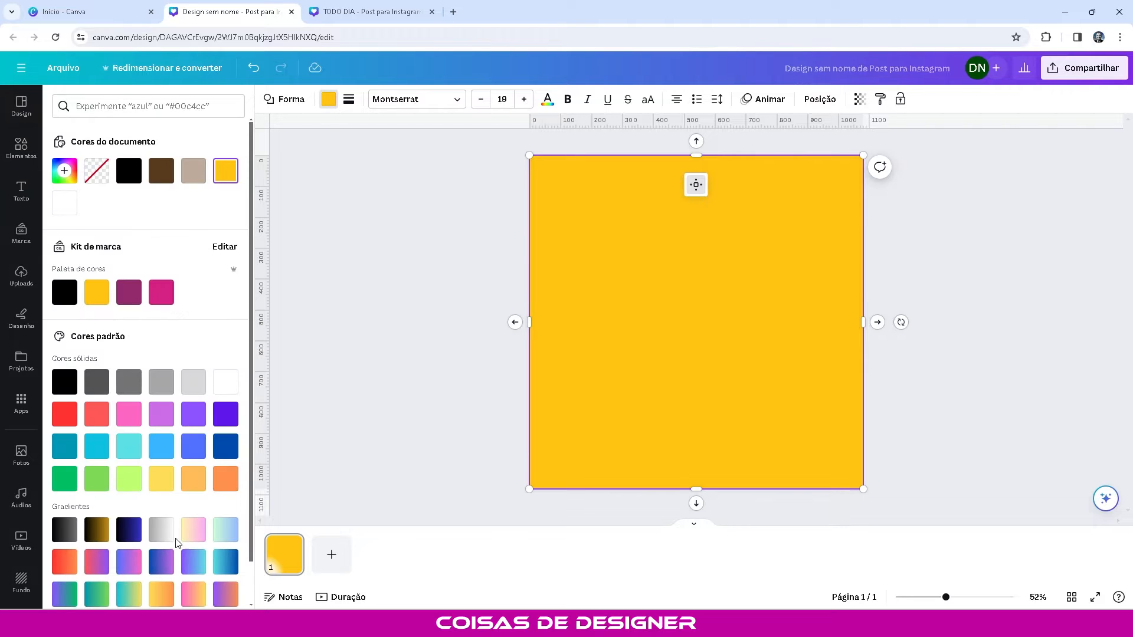
left_click(97, 531)
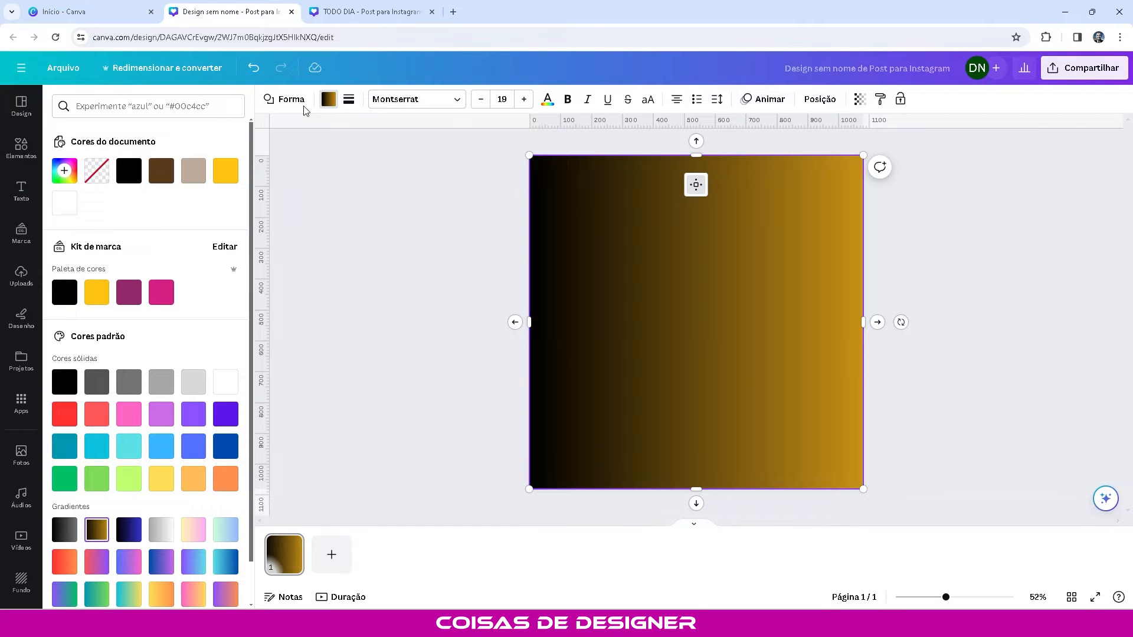
left_click(64, 170)
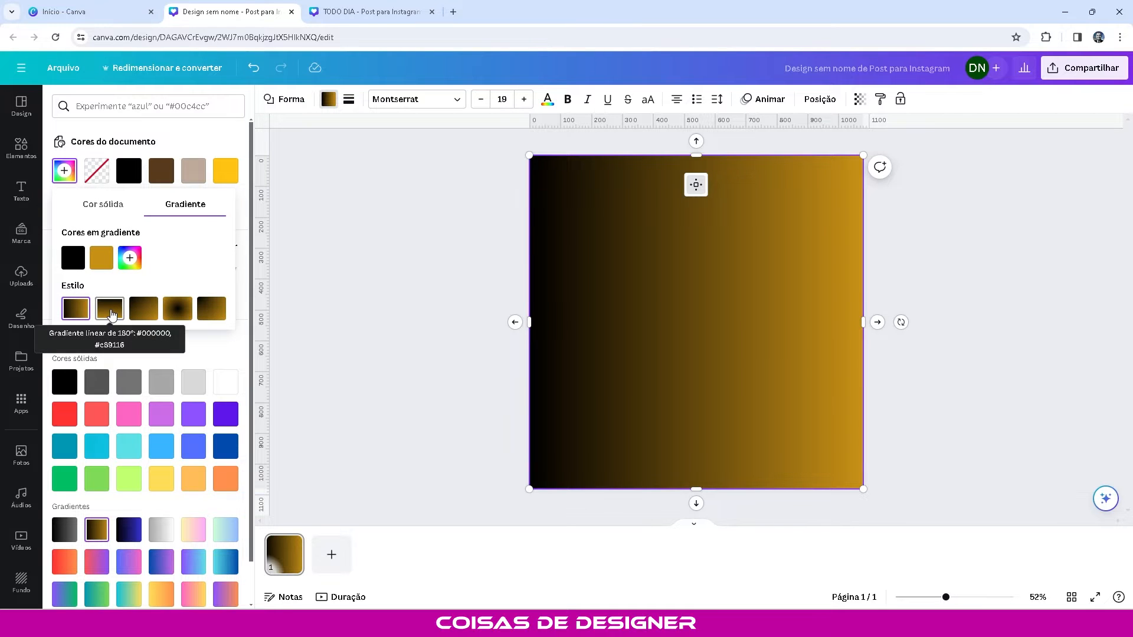
left_click(111, 313)
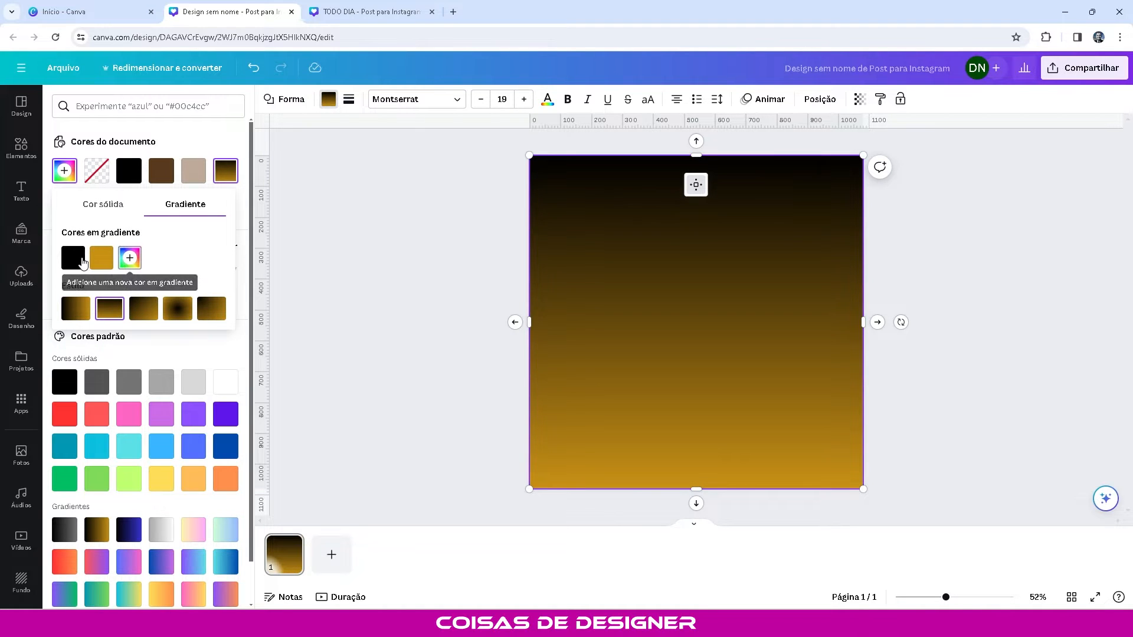
left_click(103, 264)
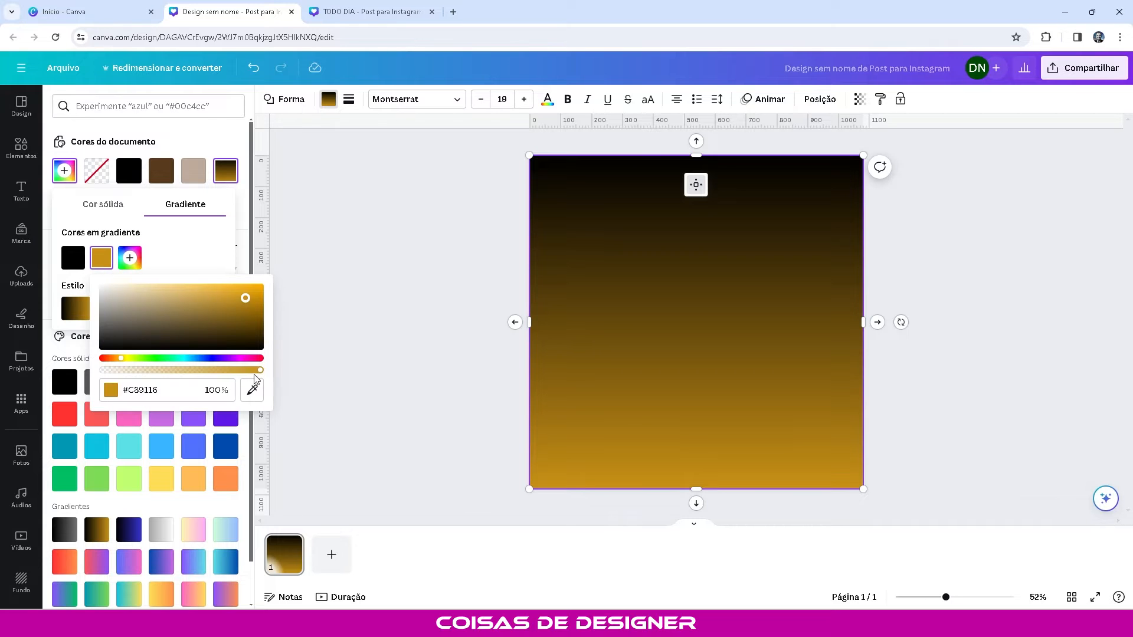
left_click_drag(259, 374, 101, 377)
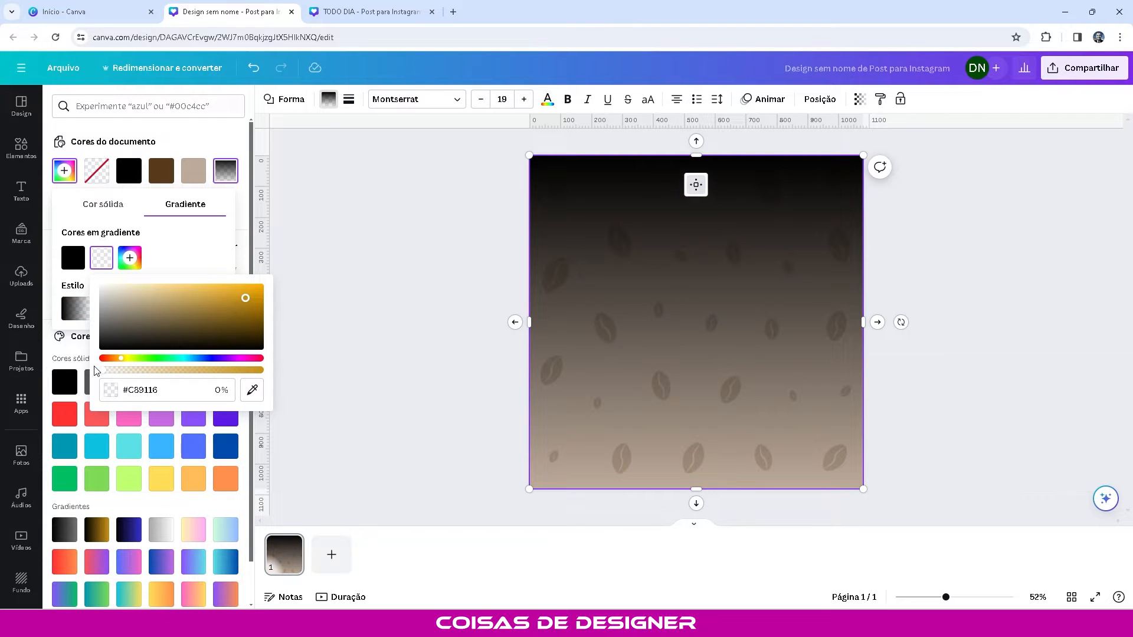
- Change the gradient's black colour to the greyish brown #695D59
left_click(72, 258)
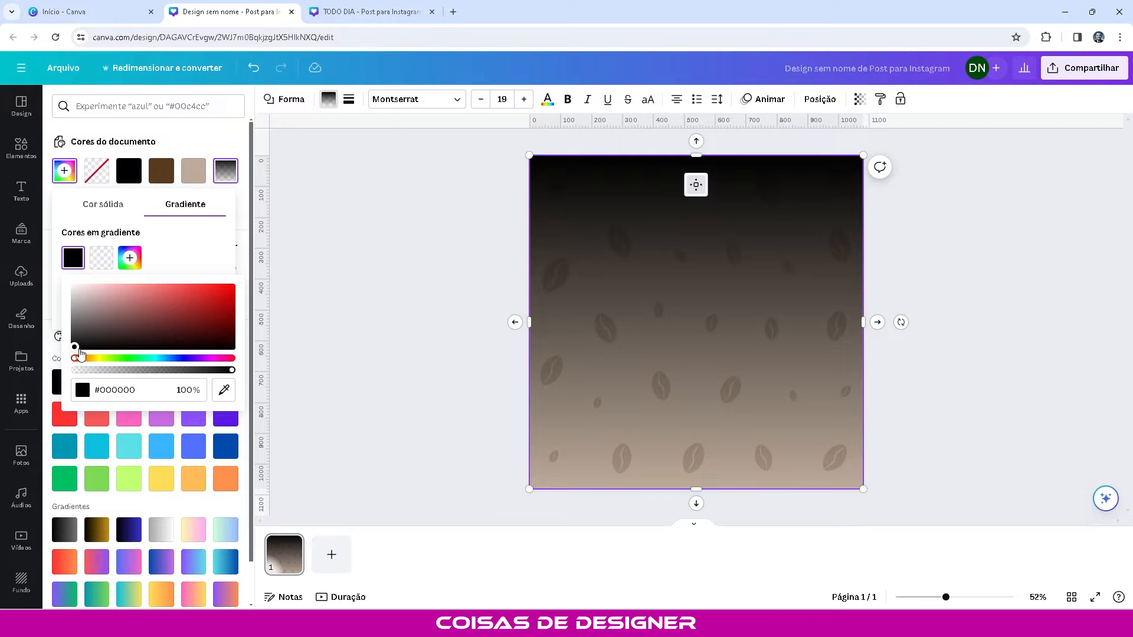
left_click_drag(87, 361, 105, 322)
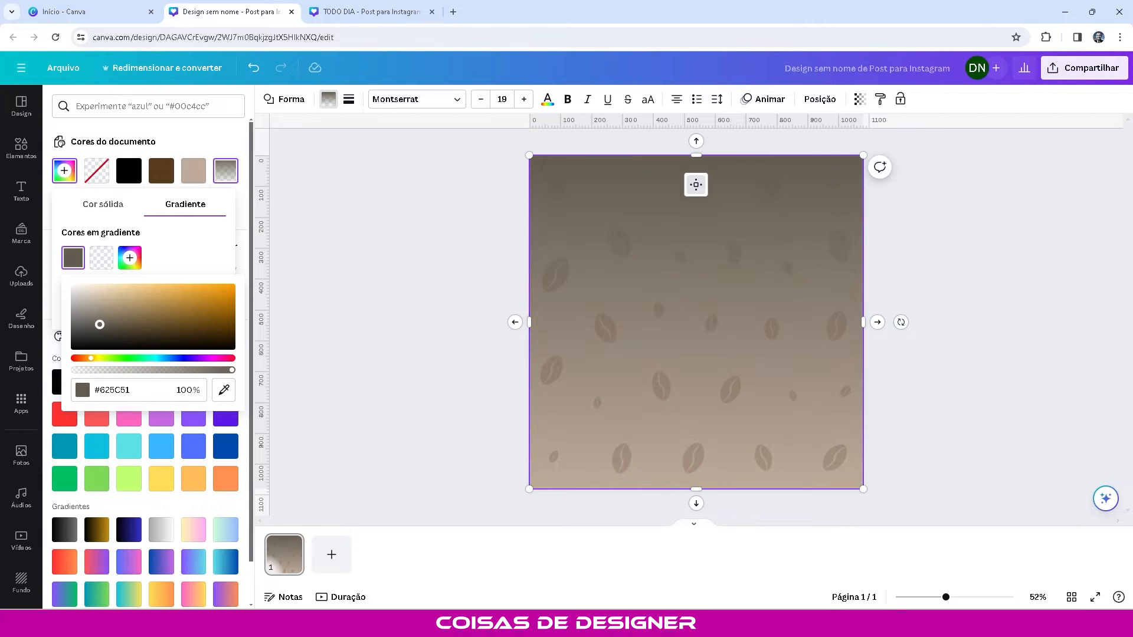
left_click_drag(93, 366, 85, 362)
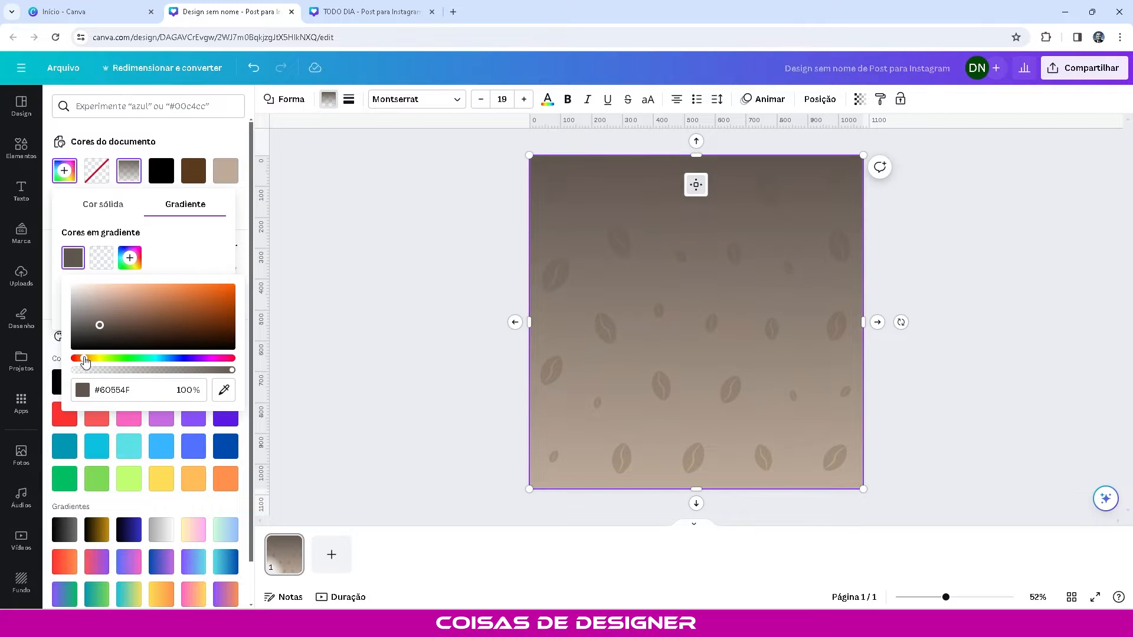
left_click_drag(102, 323, 98, 323)
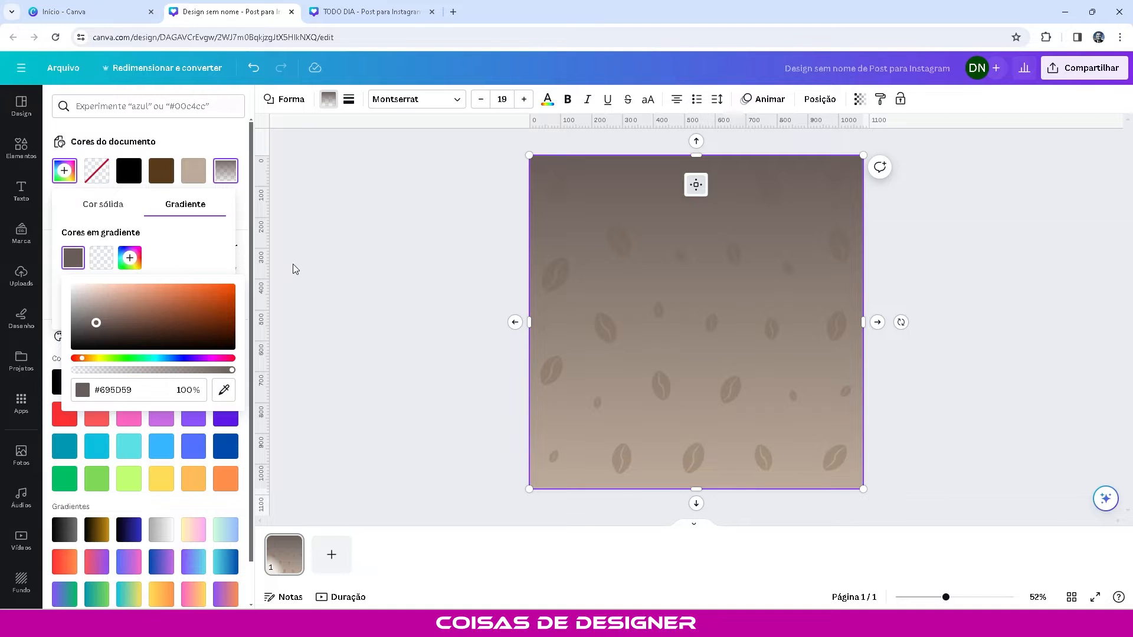
left_click(320, 253)
left_click(320, 253)
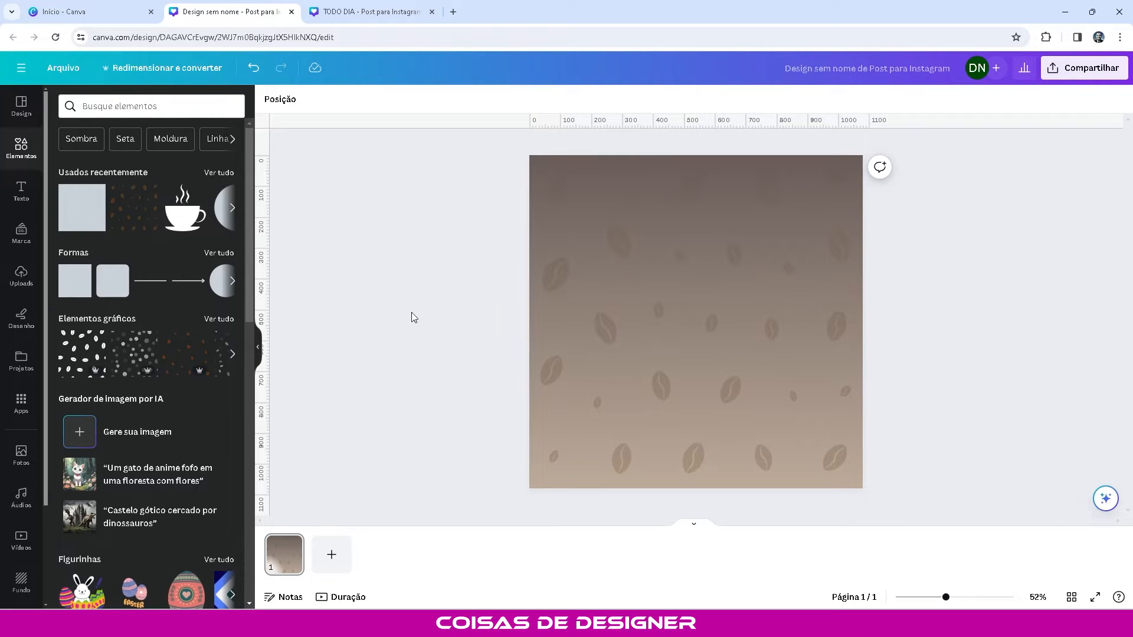
- Add a square shape, enlarge it around the page centre with an even margin on all sides, and fill it white
left_click(76, 221)
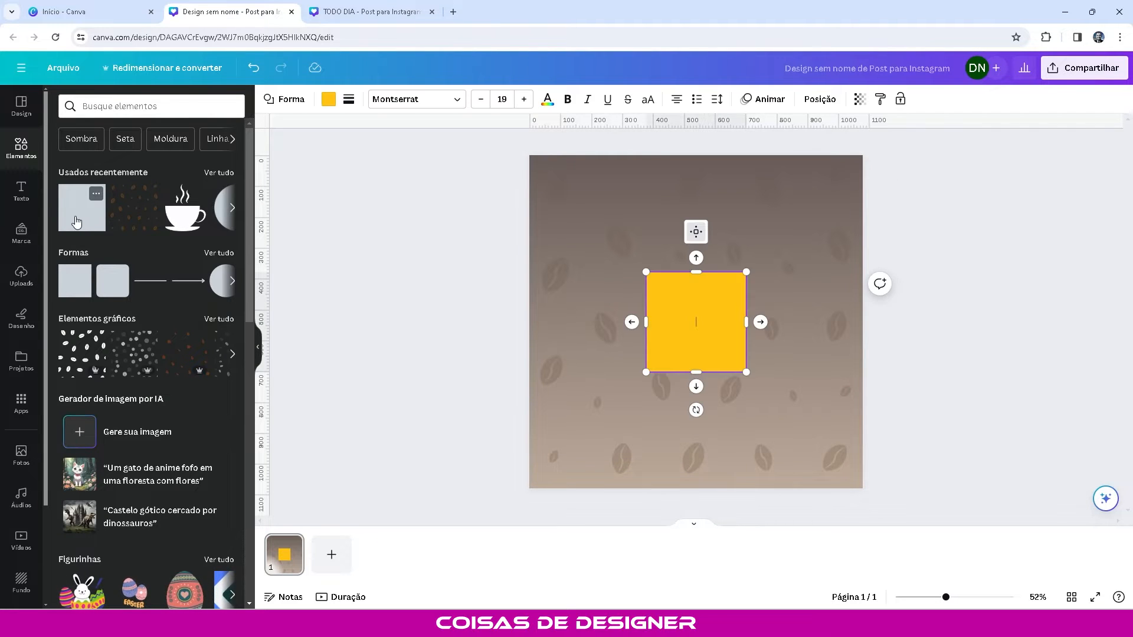
left_click_drag(725, 350, 829, 455)
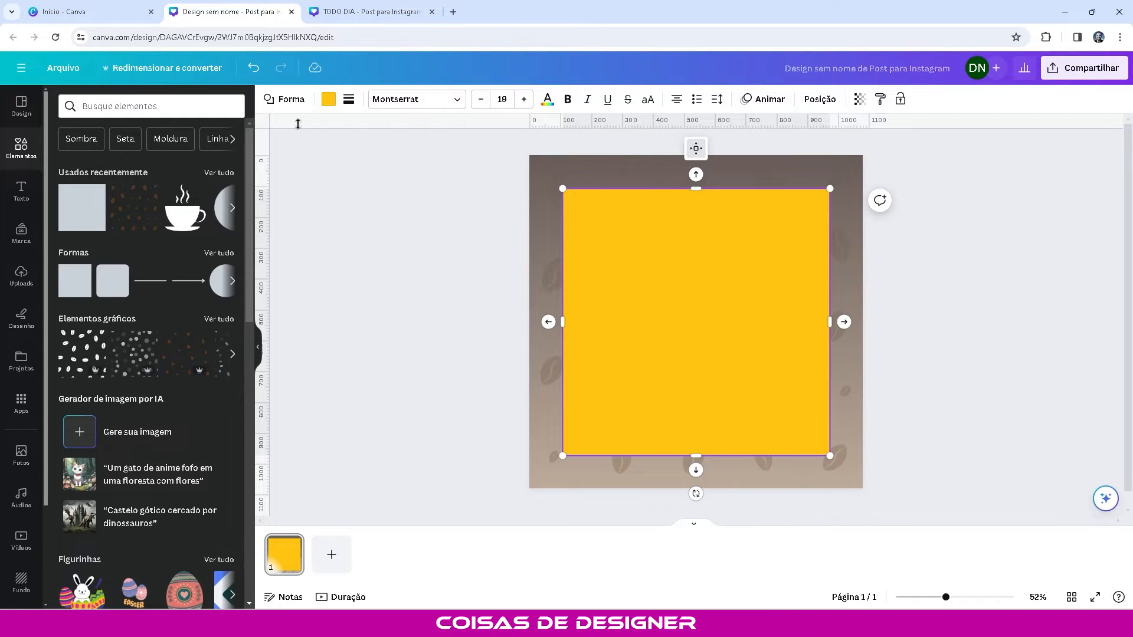
left_click(326, 100)
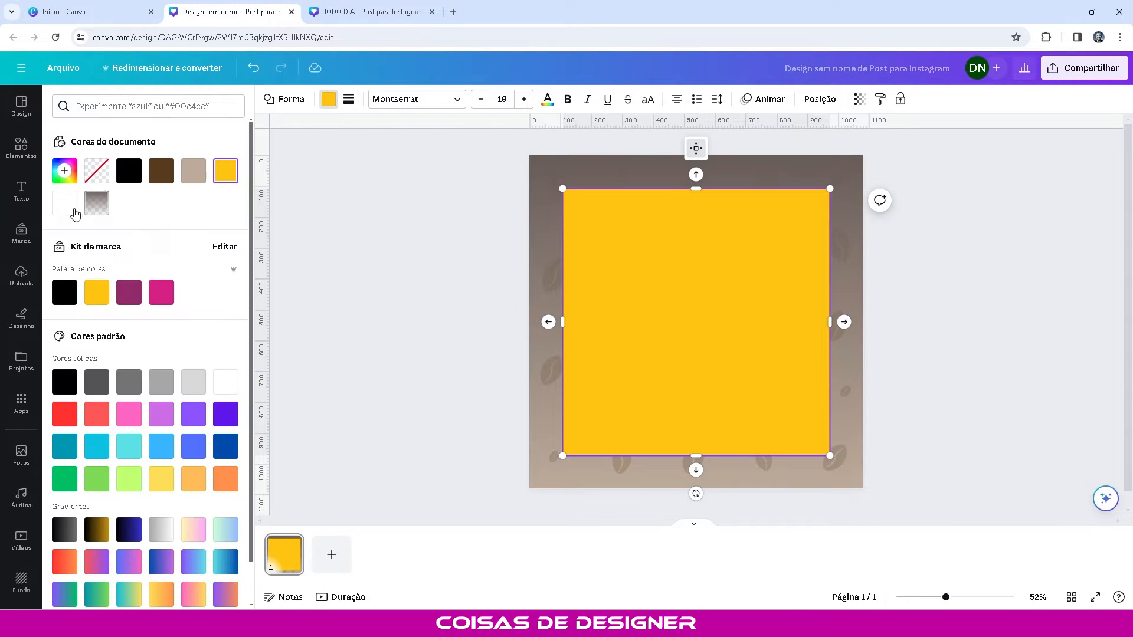
left_click(65, 203)
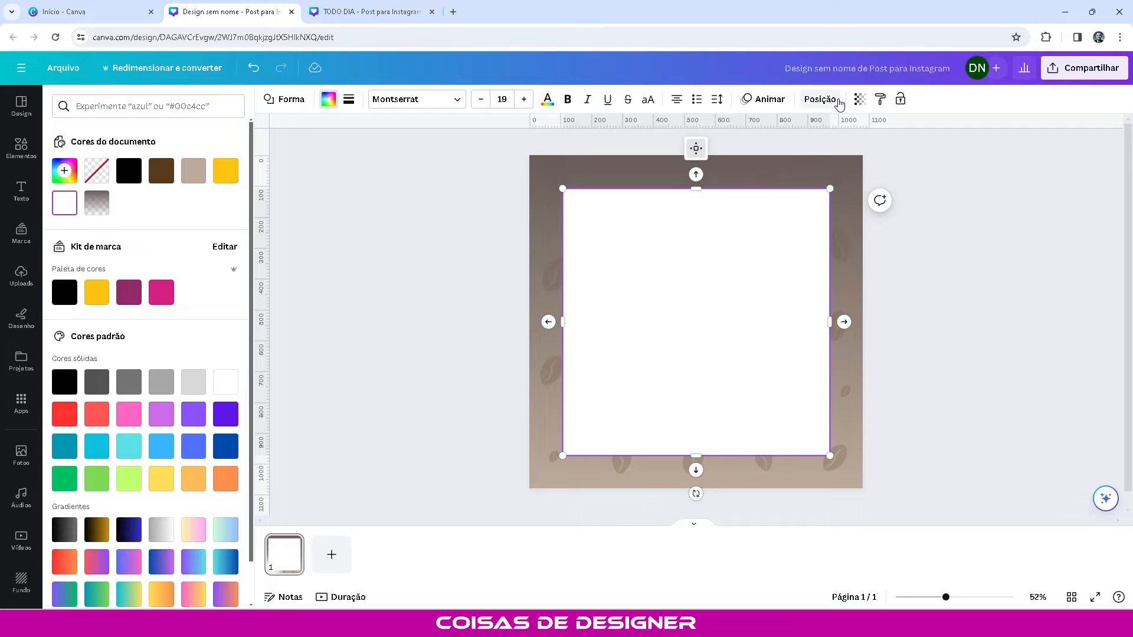
- Set the white square's transparency to 36
left_click(859, 99)
left_click_drag(823, 149, 794, 148)
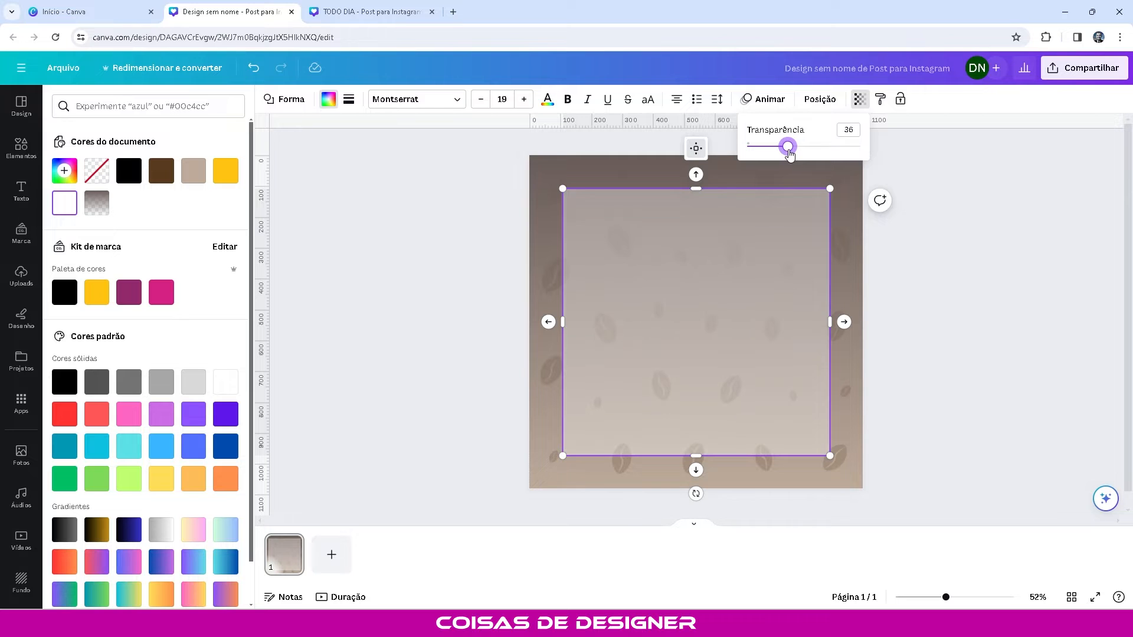
left_click(379, 270)
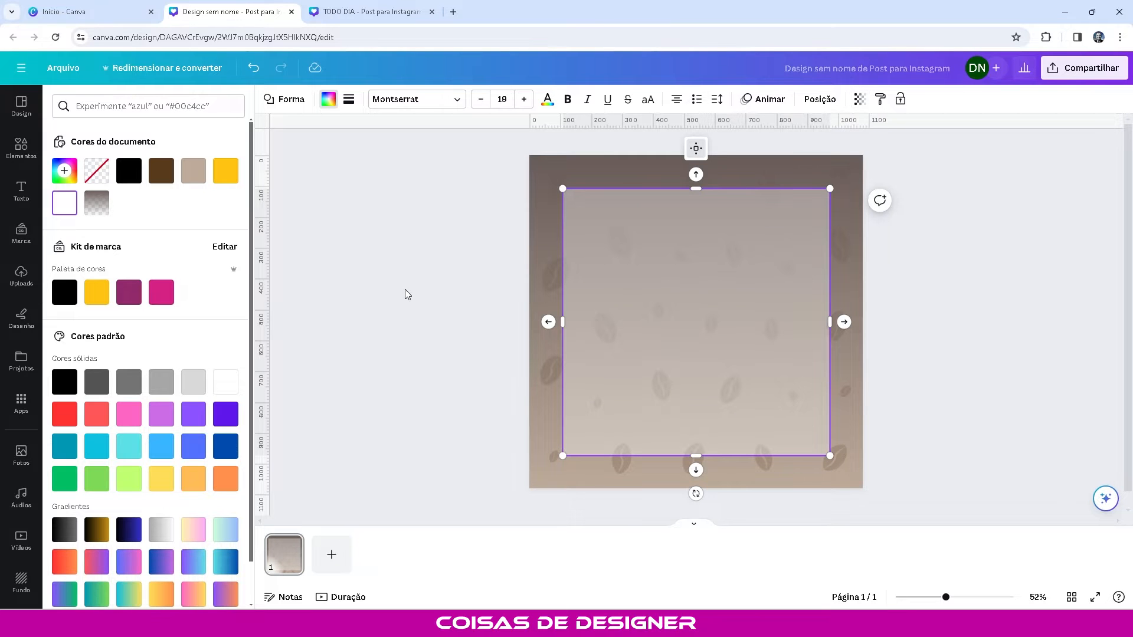
left_click(405, 293)
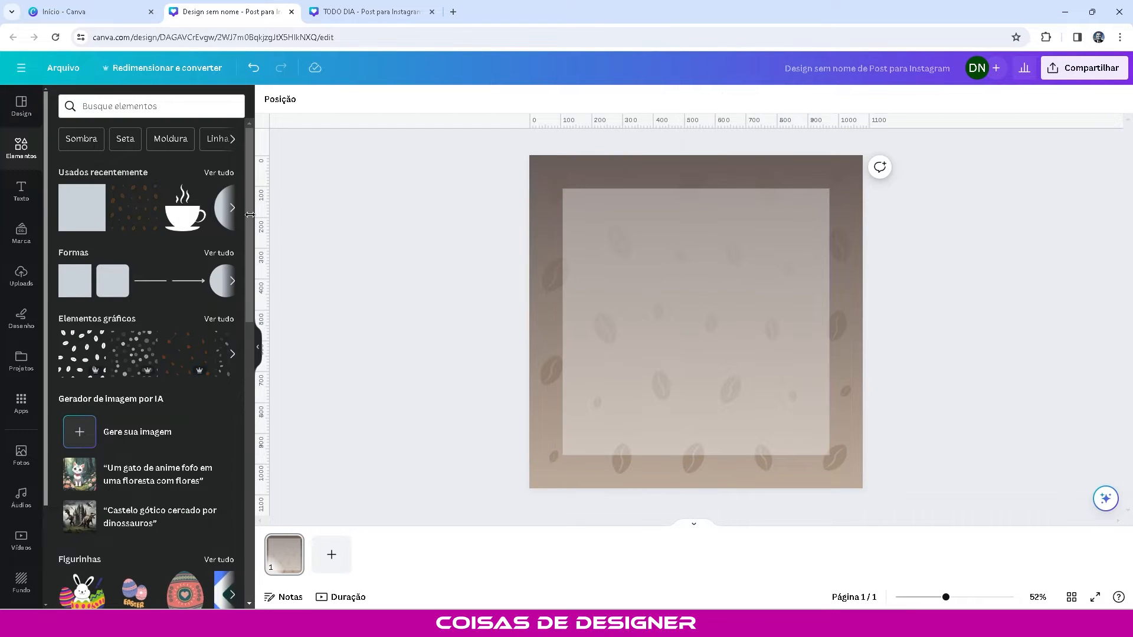
- Add another square matching the translucent one's size and give it a solid white border with thickness 9
left_click(73, 292)
left_click_drag(706, 360, 830, 454)
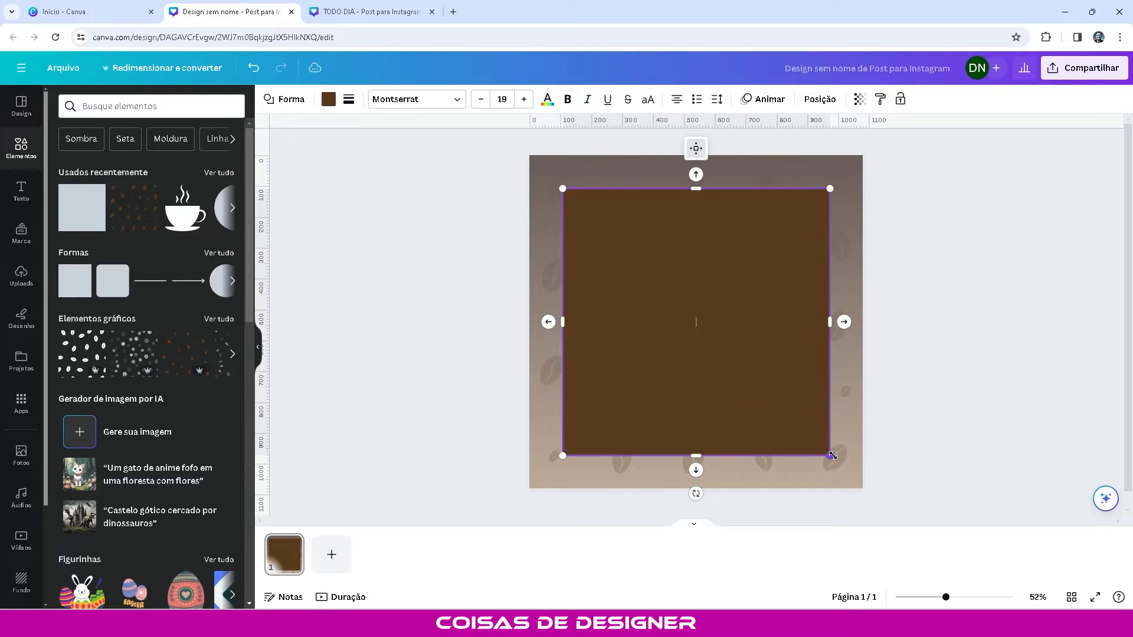
left_click(349, 101)
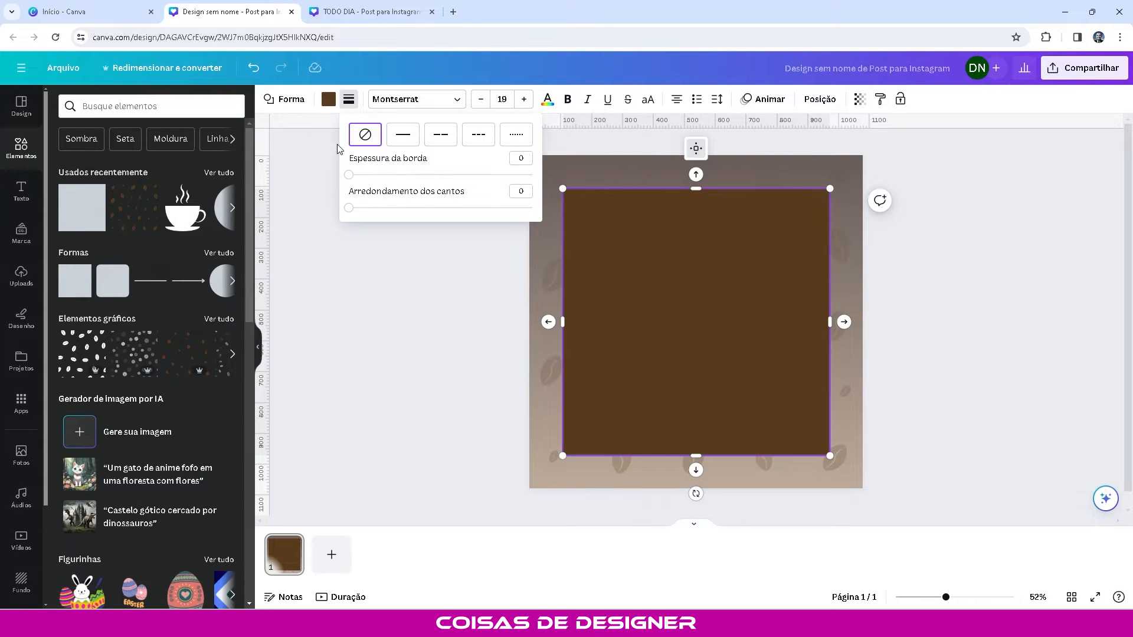
left_click_drag(360, 175, 365, 175)
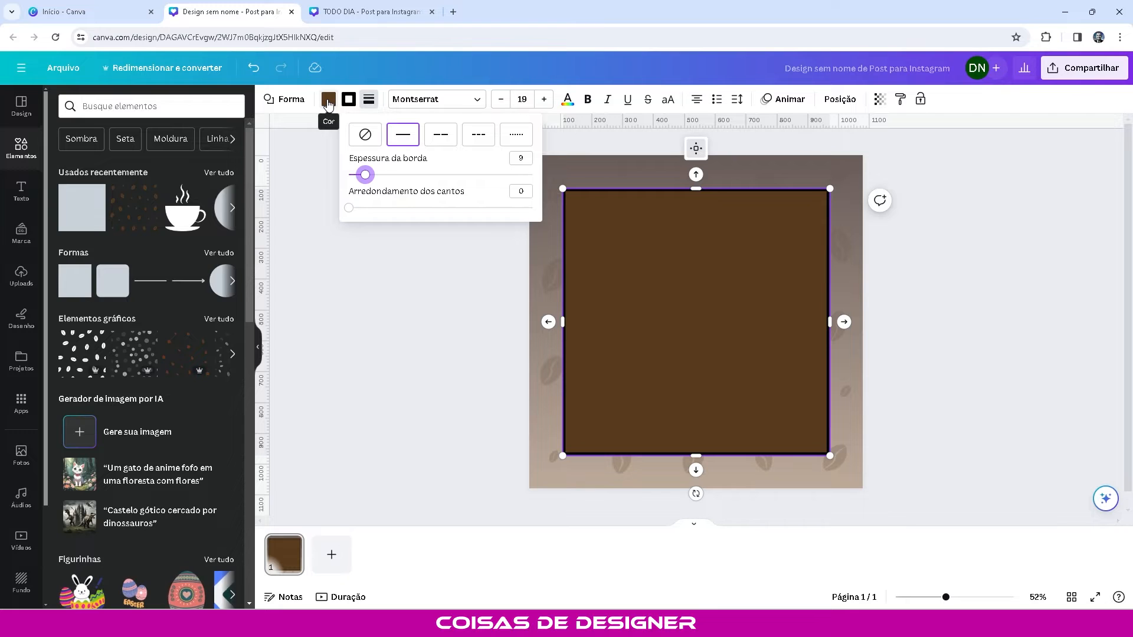
left_click(349, 99)
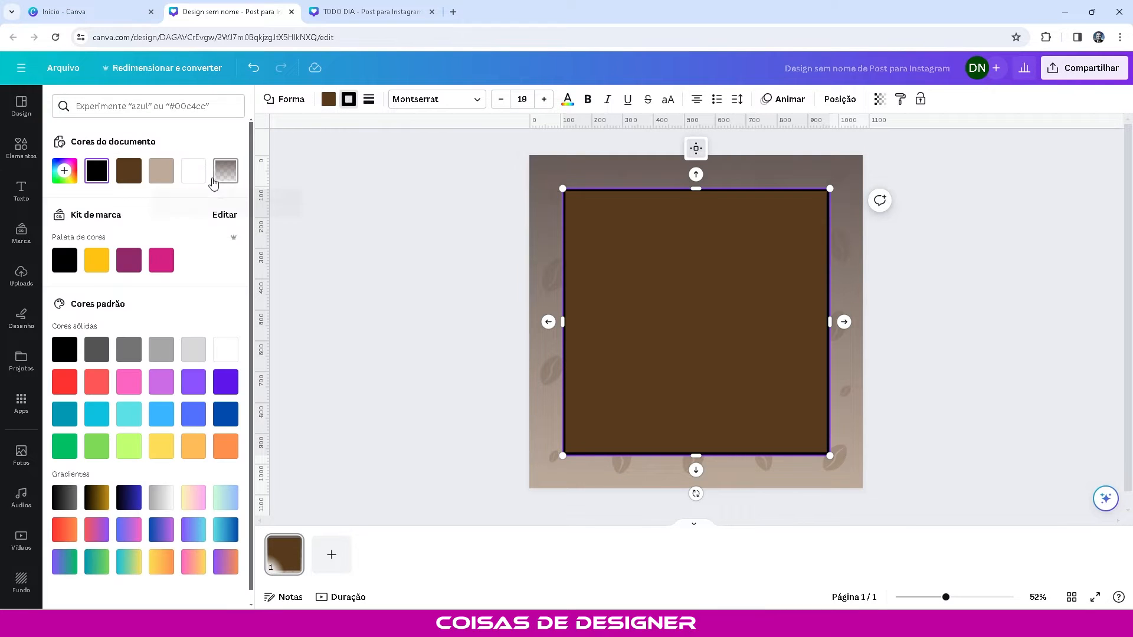
left_click(195, 174)
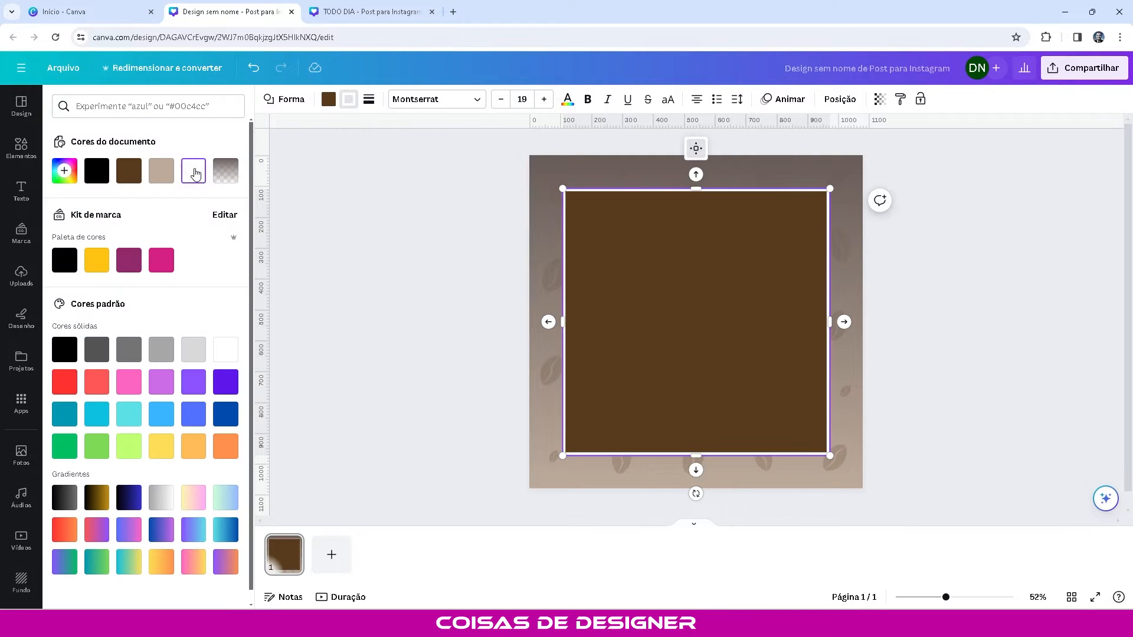
- Remove the bordered square's fill, leaving only the outline, and nudge it slightly upward
left_click(328, 100)
left_click(96, 171)
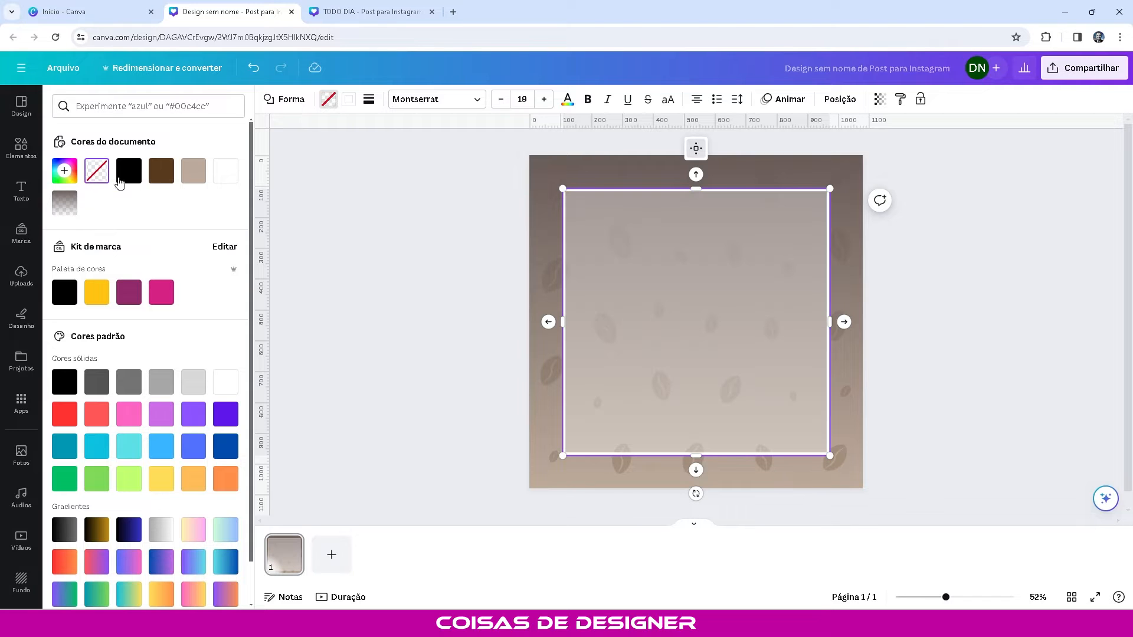
left_click(436, 243)
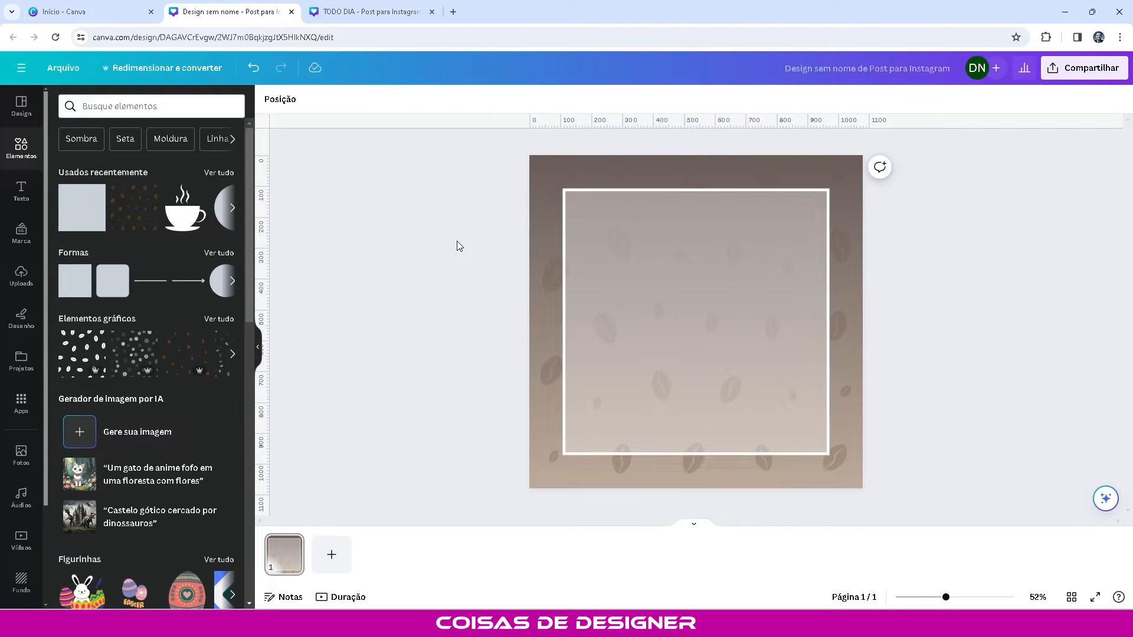
mouse_move(622, 220)
left_mouse_down()
mouse_move(707, 259)
mouse_move(622, 218)
left_mouse_up()
left_click(411, 231)
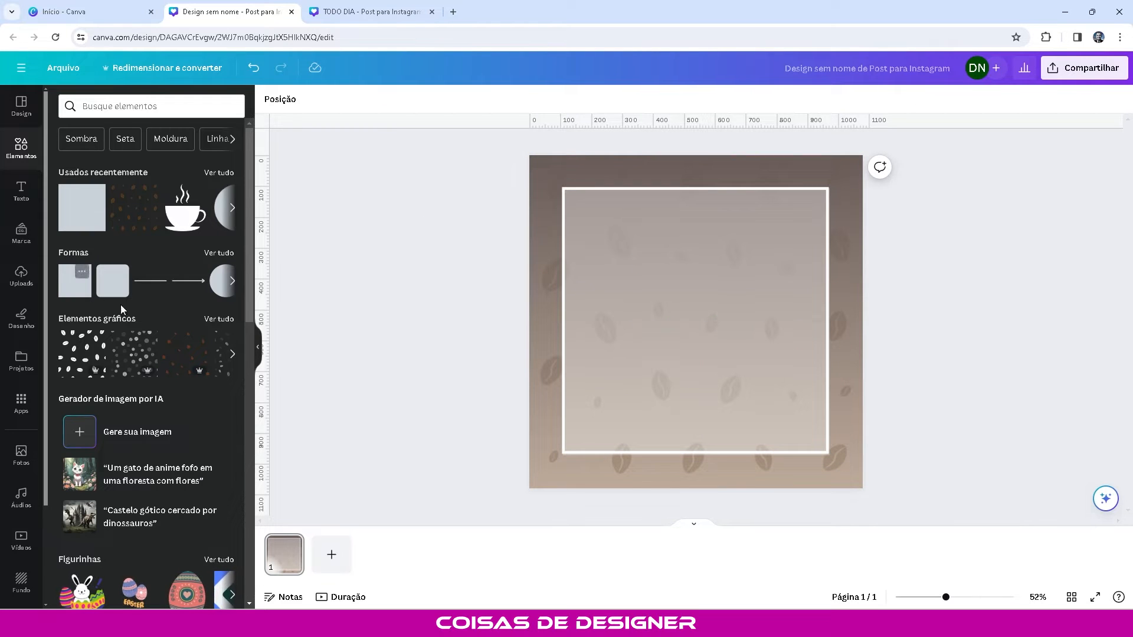
- Add a small circle centred on the frame's upper edge and fill it white
left_click(218, 289)
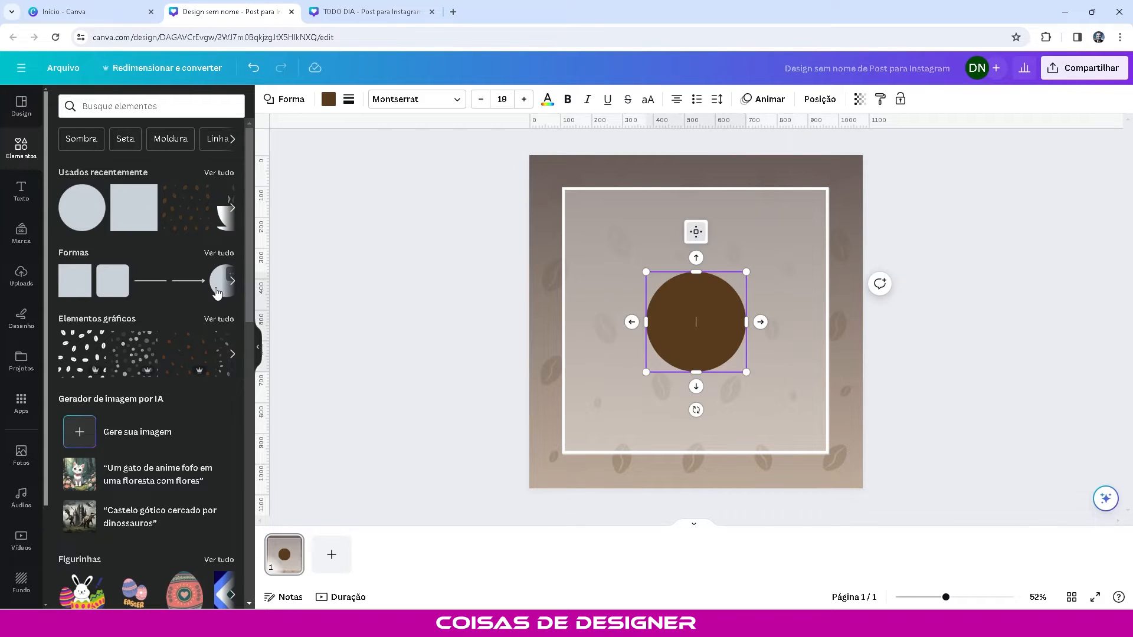
left_click_drag(748, 373, 687, 200)
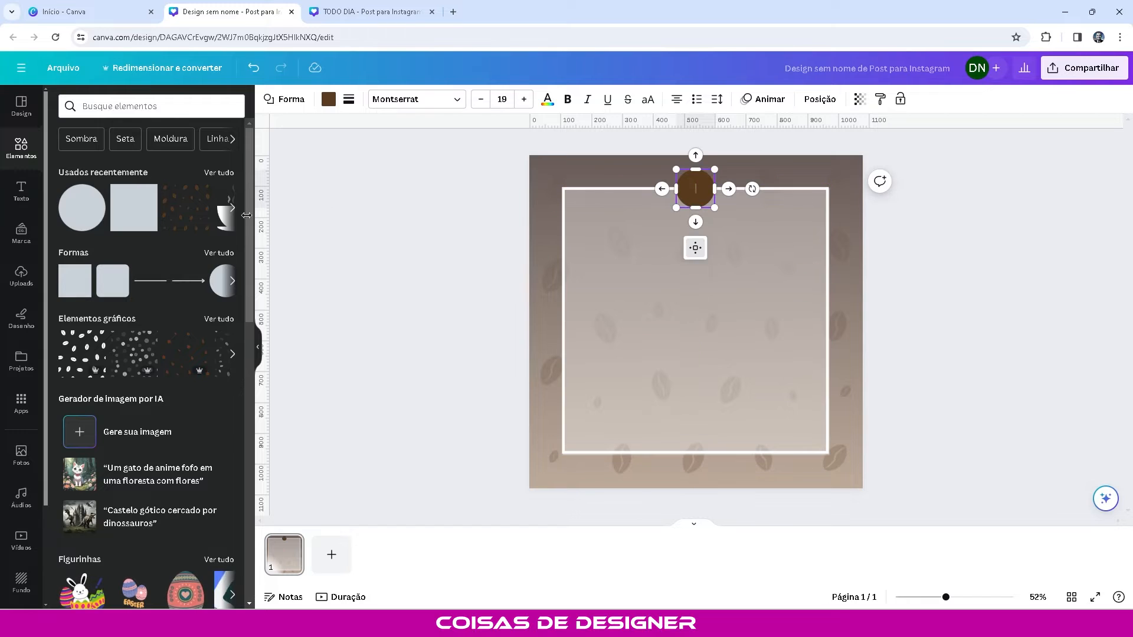
left_click(329, 99)
left_click(225, 171)
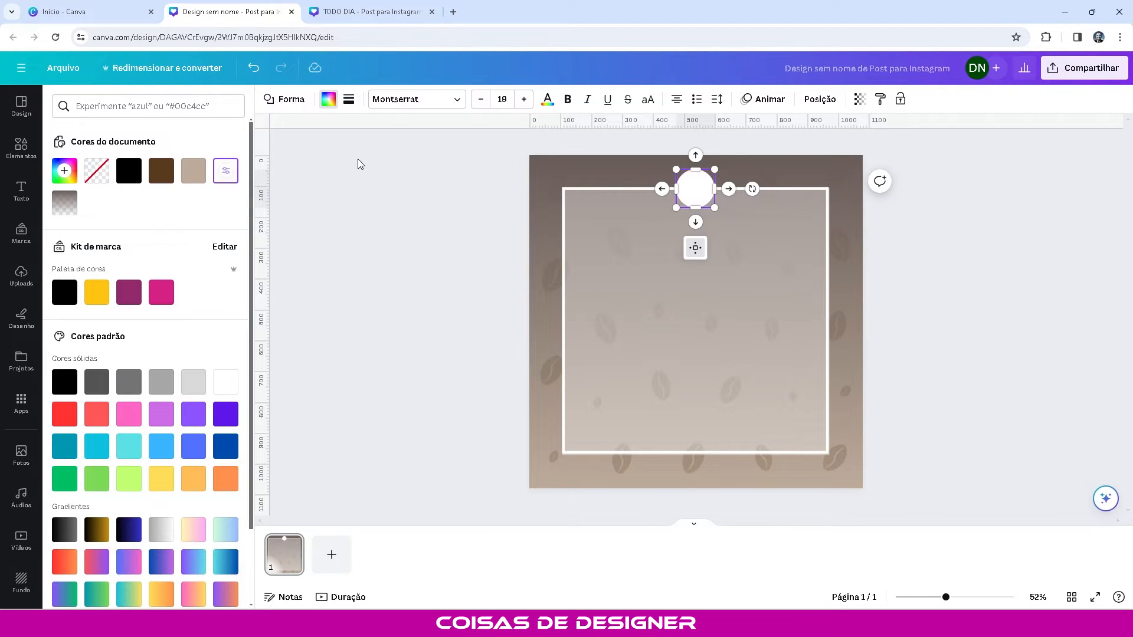
- Shrink the white circle slightly and recentre it on the frame's upper border
left_click_drag(714, 169, 709, 171)
left_click(696, 195)
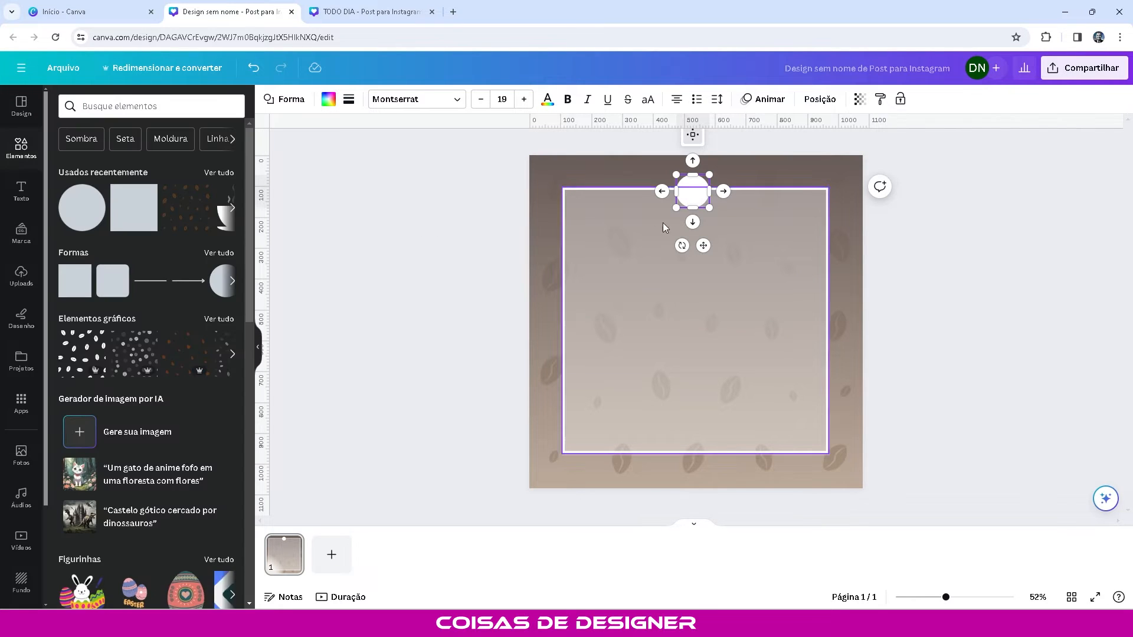
left_click(546, 215)
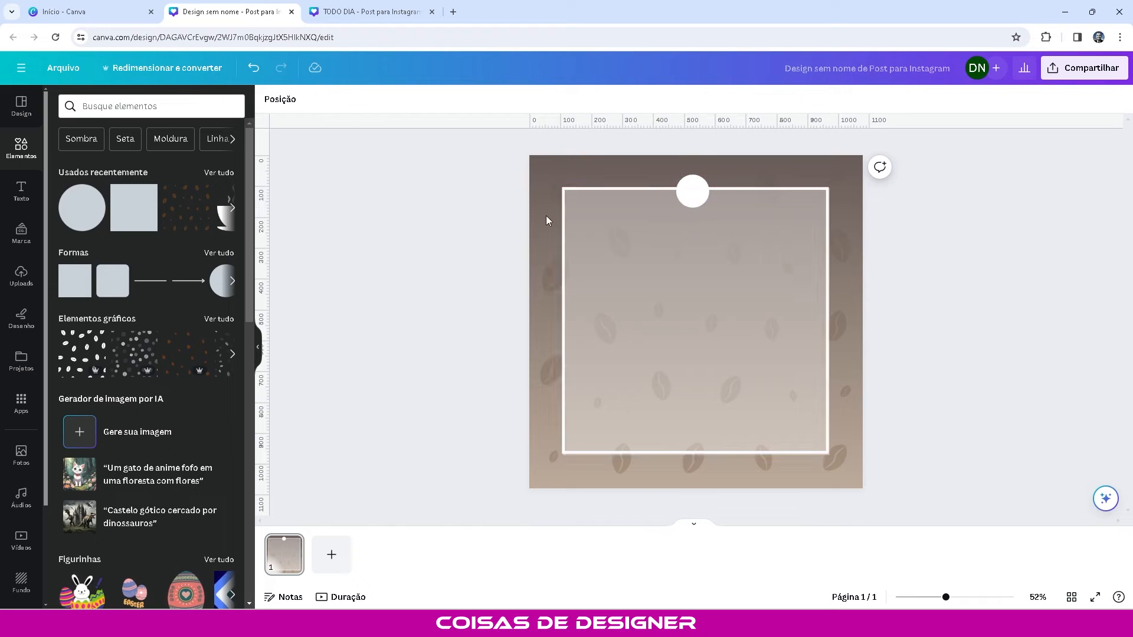
left_click_drag(684, 198, 687, 196)
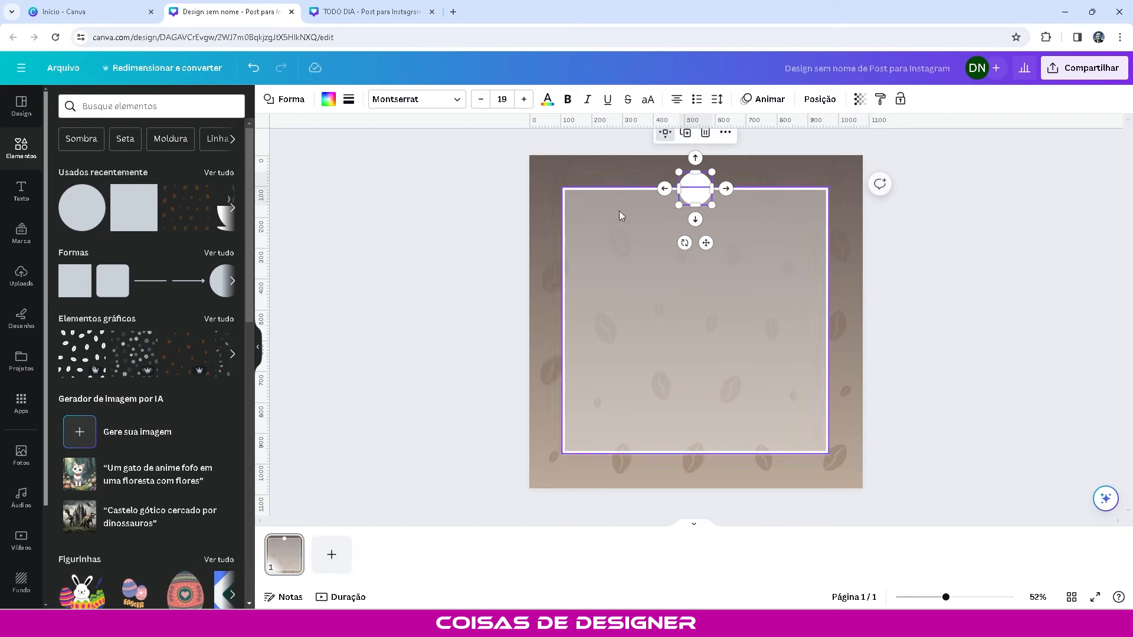
left_click(384, 409)
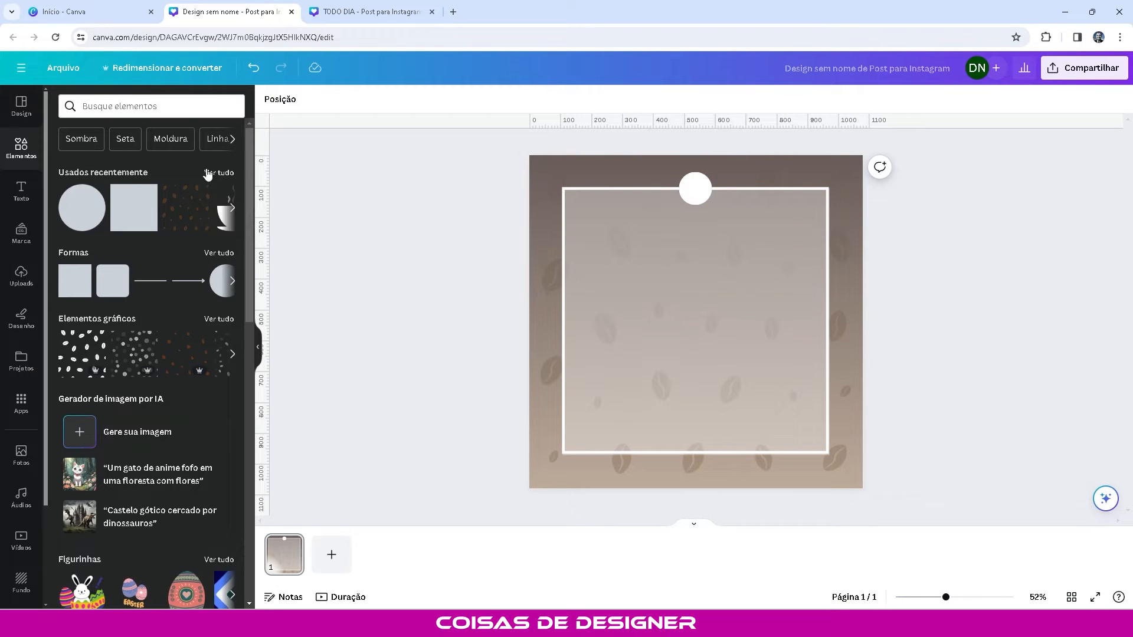
- Search the graphics for CAFÉ, add the solid steaming cup silhouette, and shrink it to fit inside the white circle
left_click(199, 106)
type("C")
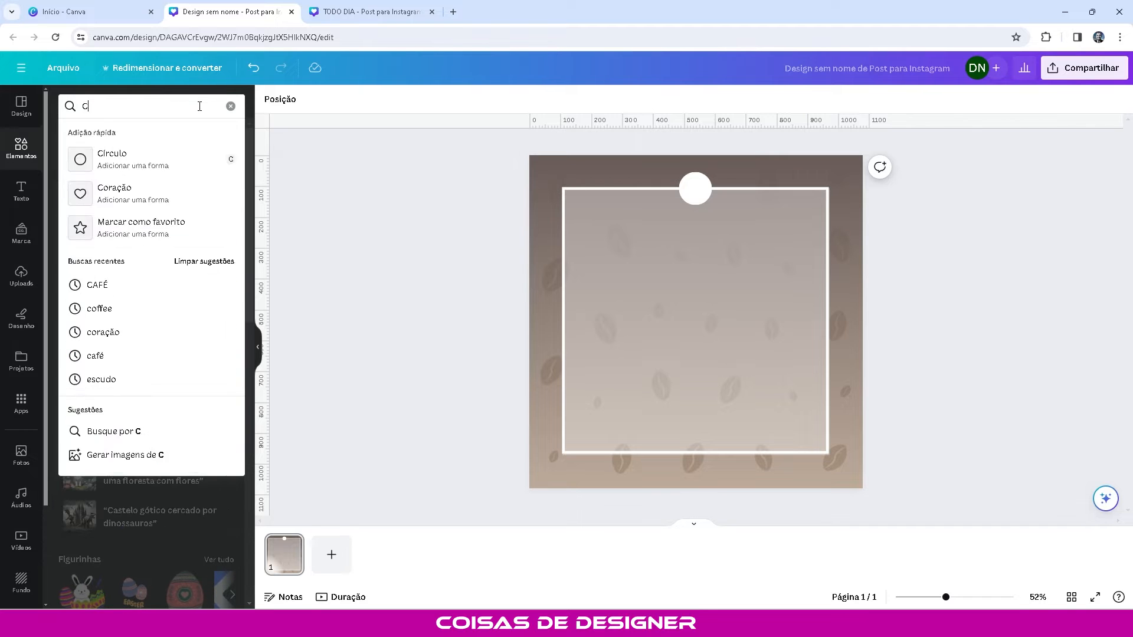
type("AFÉ")
key("Return")
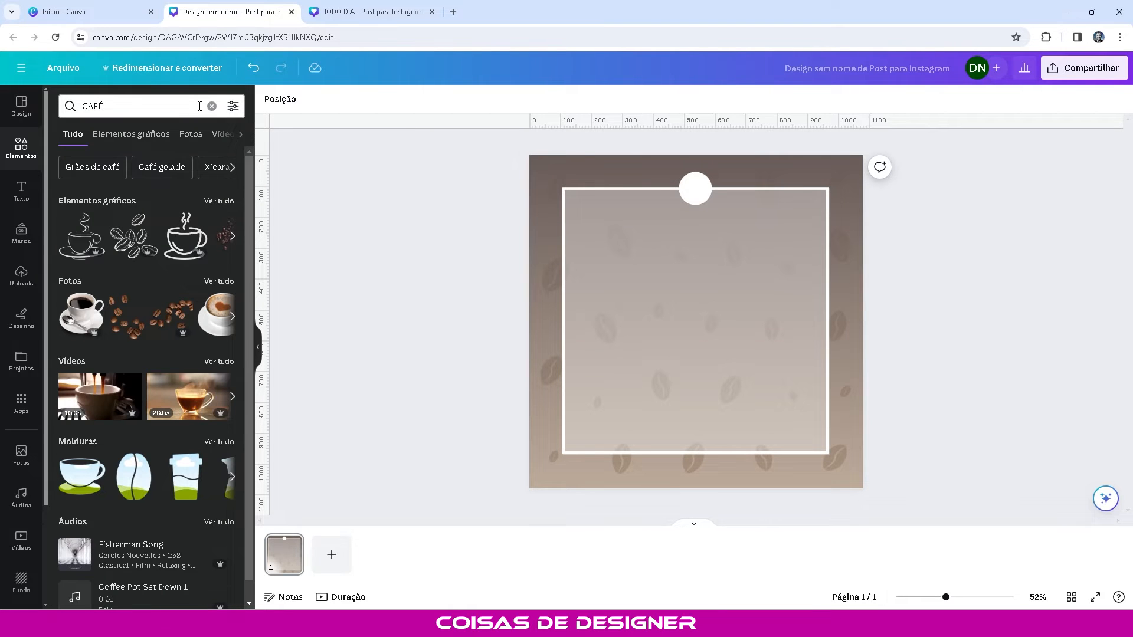
left_click(219, 202)
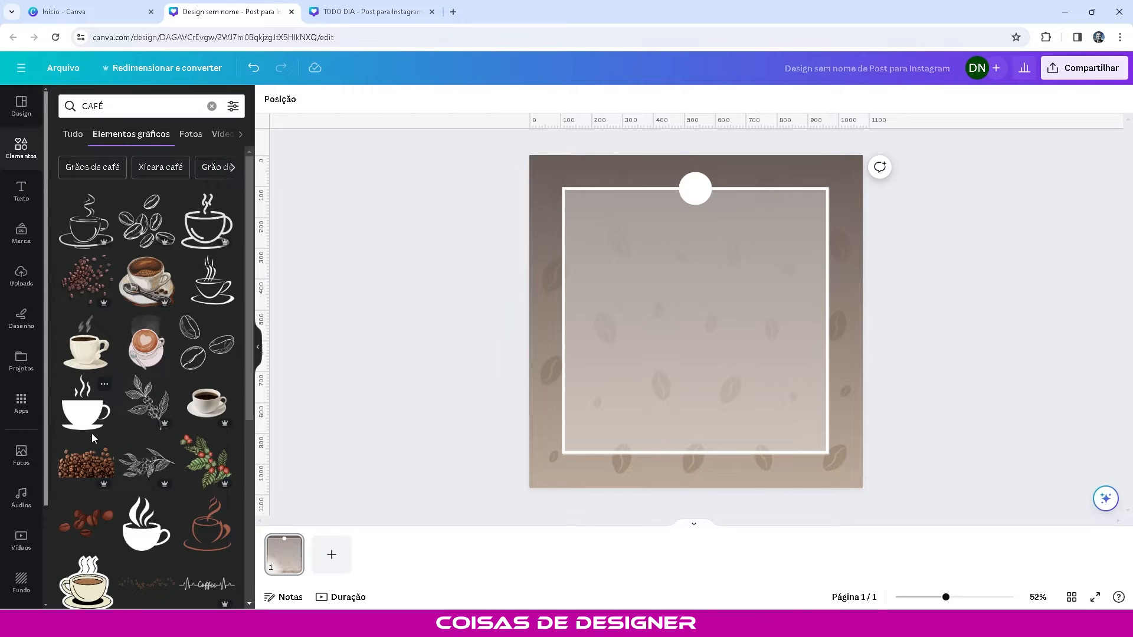
left_click(82, 415)
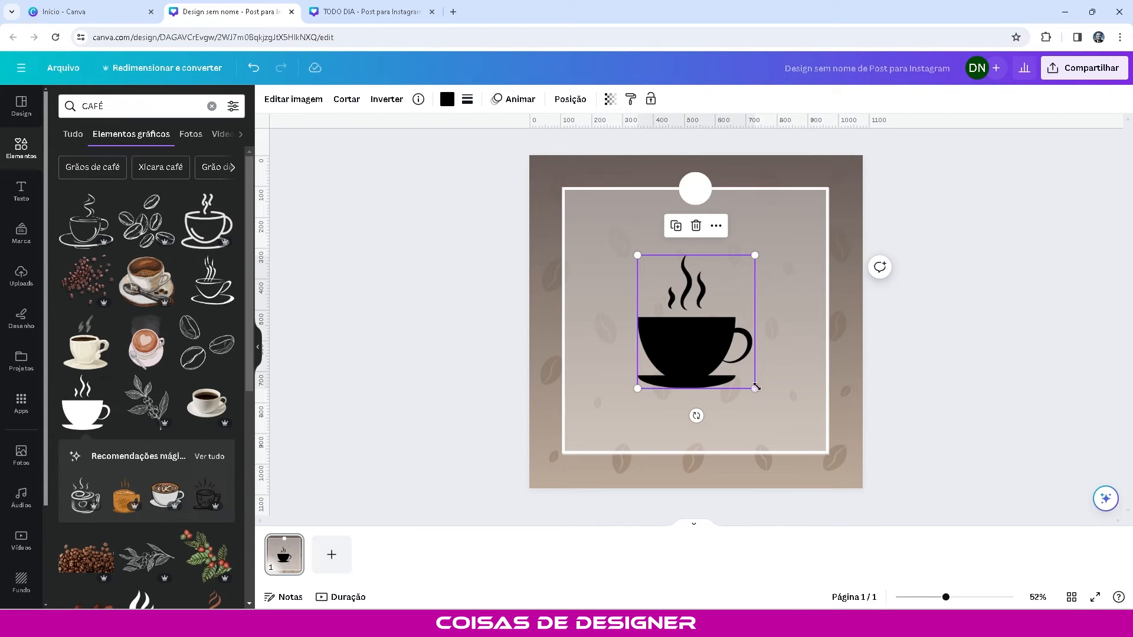
left_click_drag(755, 387, 695, 194)
left_click(1006, 255)
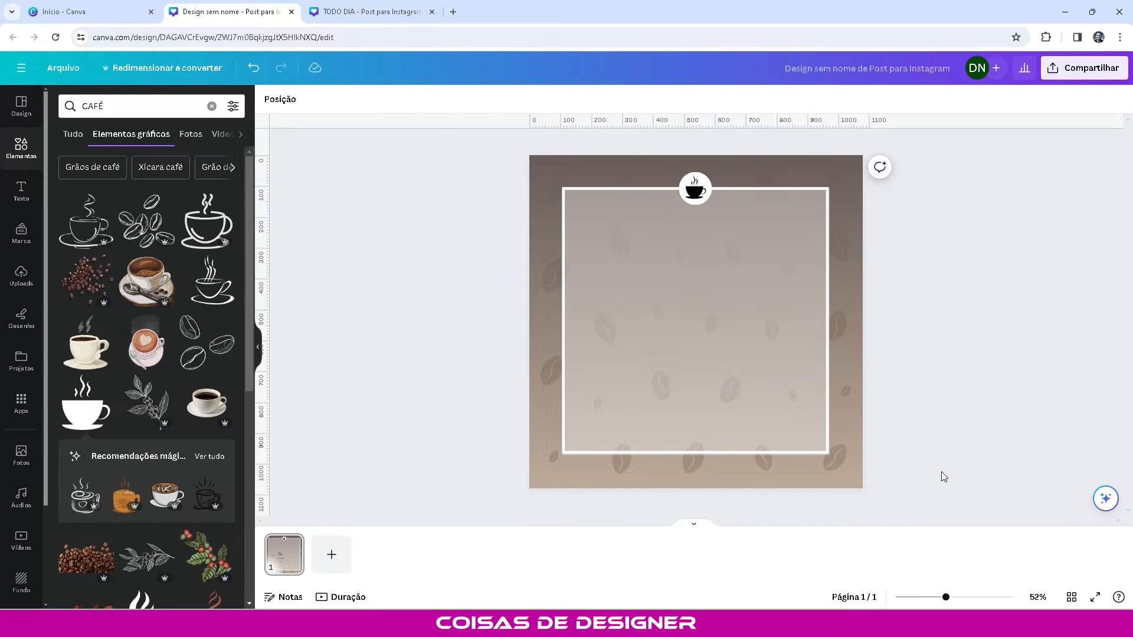
- Recolour the coffee cup icon to the custom greyish brown #847369
left_click(701, 199)
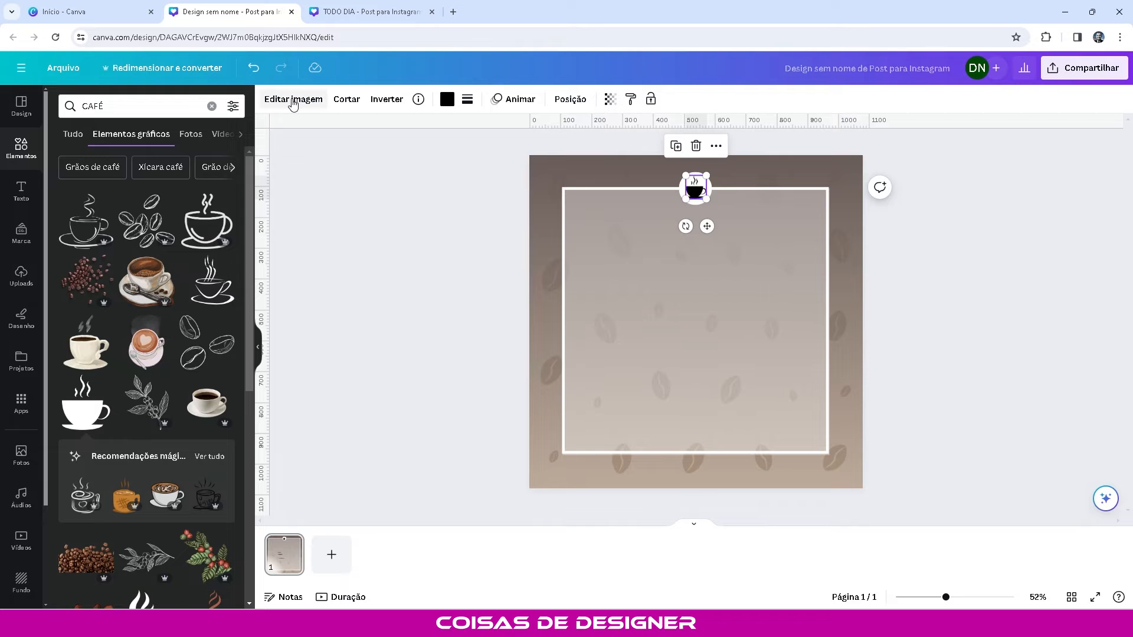
left_click(447, 100)
left_click(66, 171)
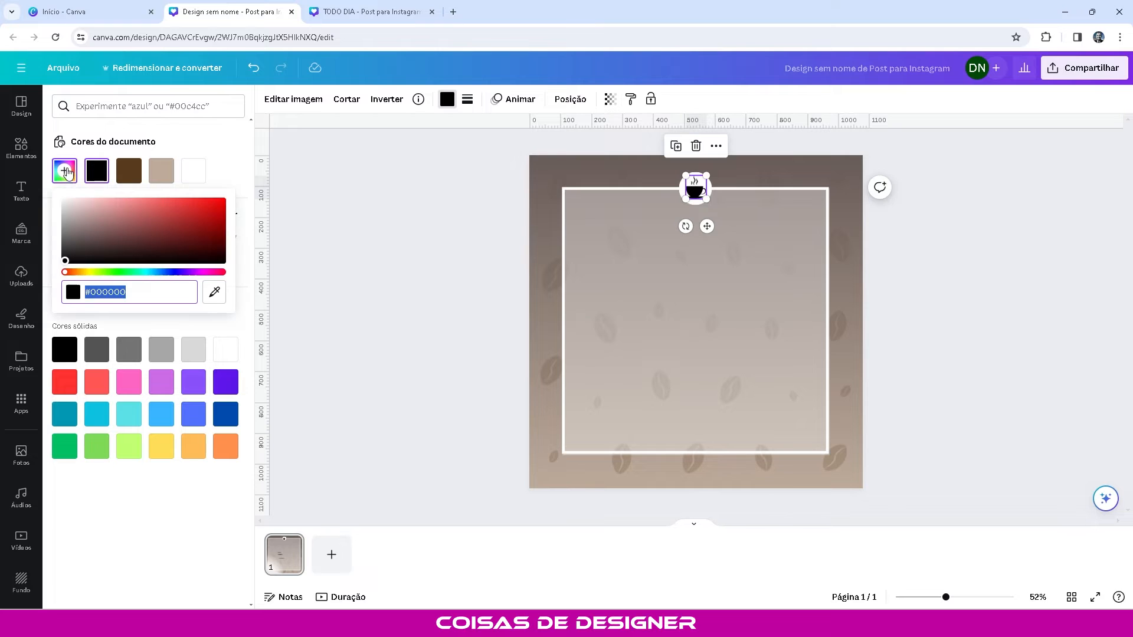
left_click(75, 274)
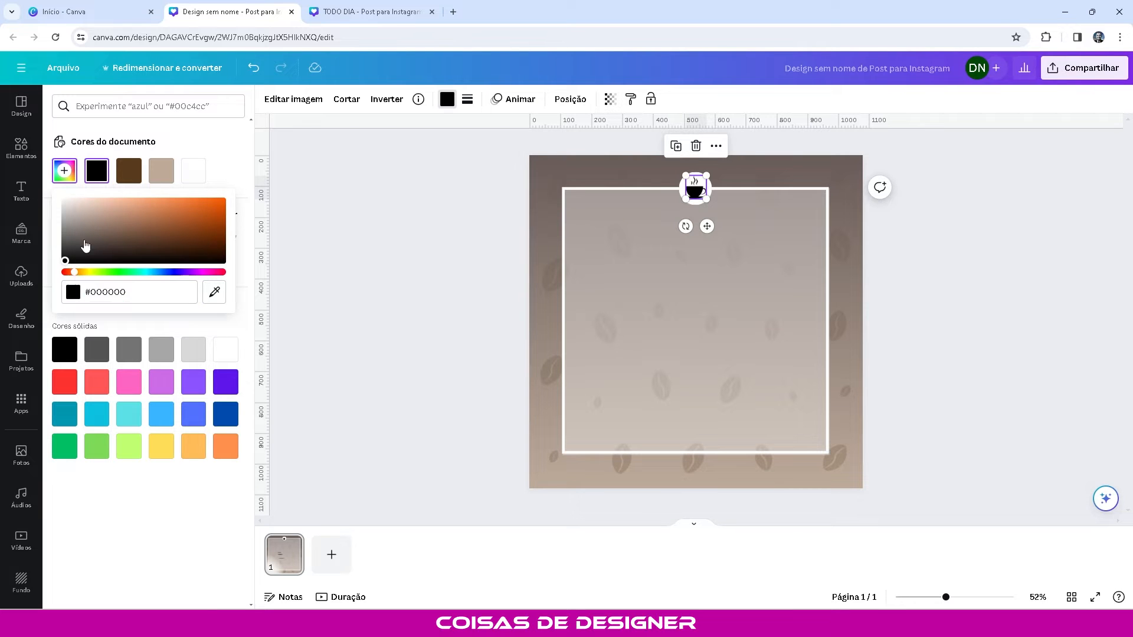
left_click_drag(86, 246, 100, 231)
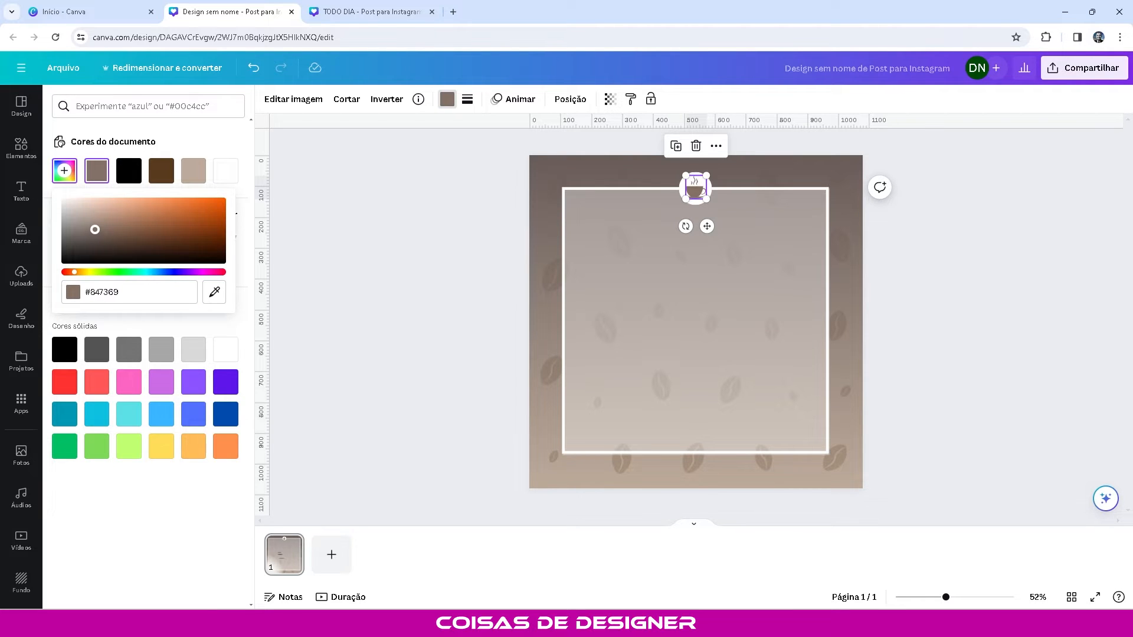
left_click(412, 199)
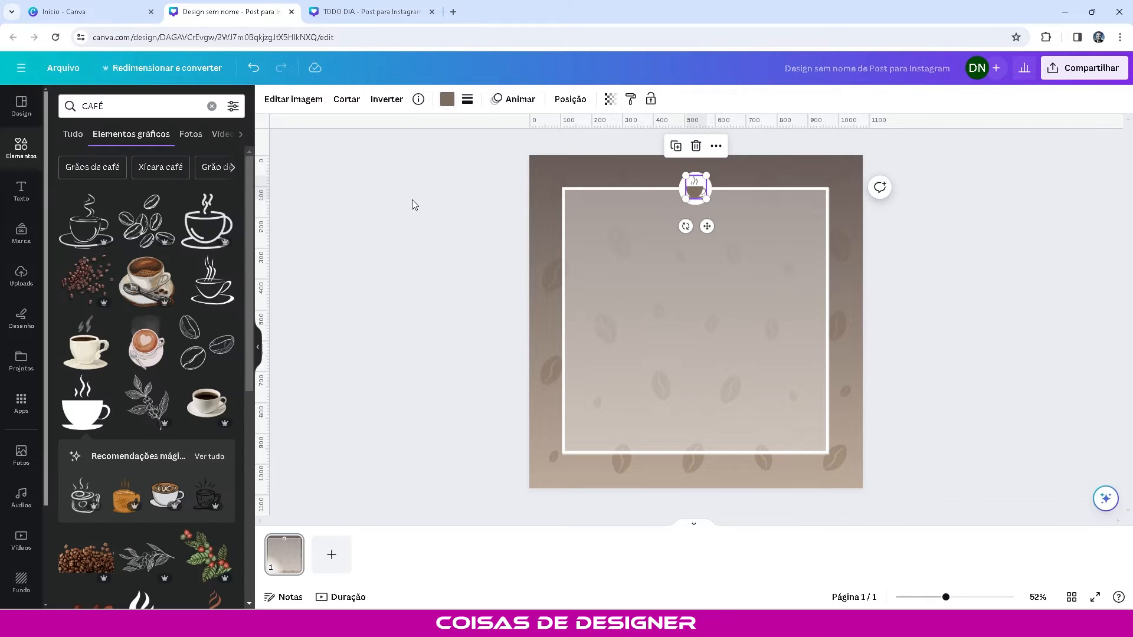
- Add a subheading text box to the design and replace its text with TODO DIA in capitals
left_click(22, 202)
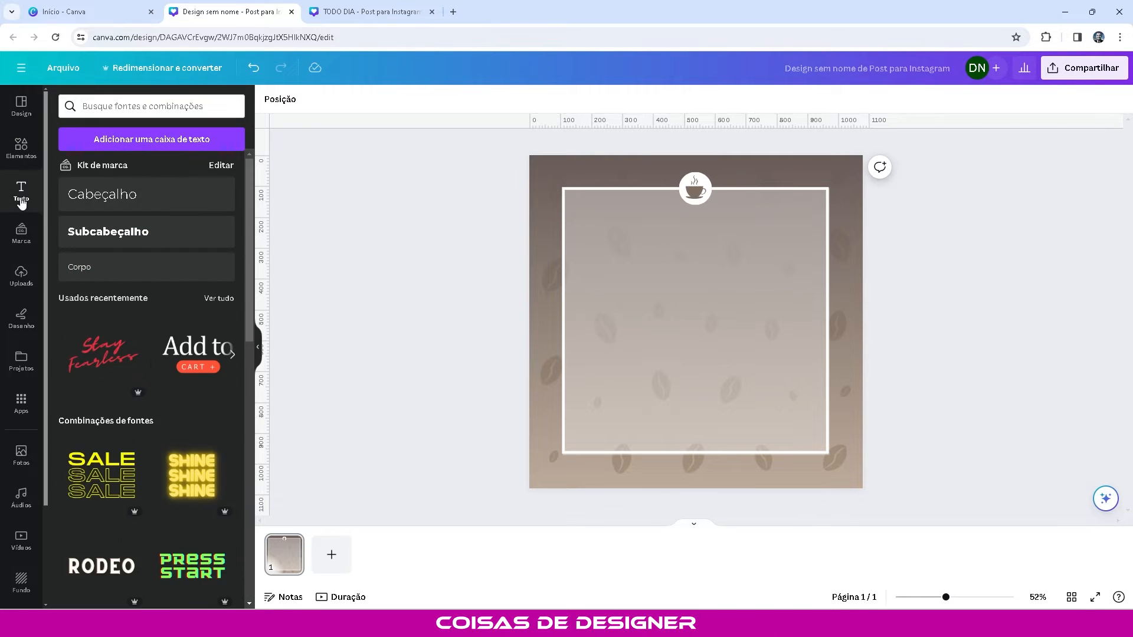
left_click(108, 231)
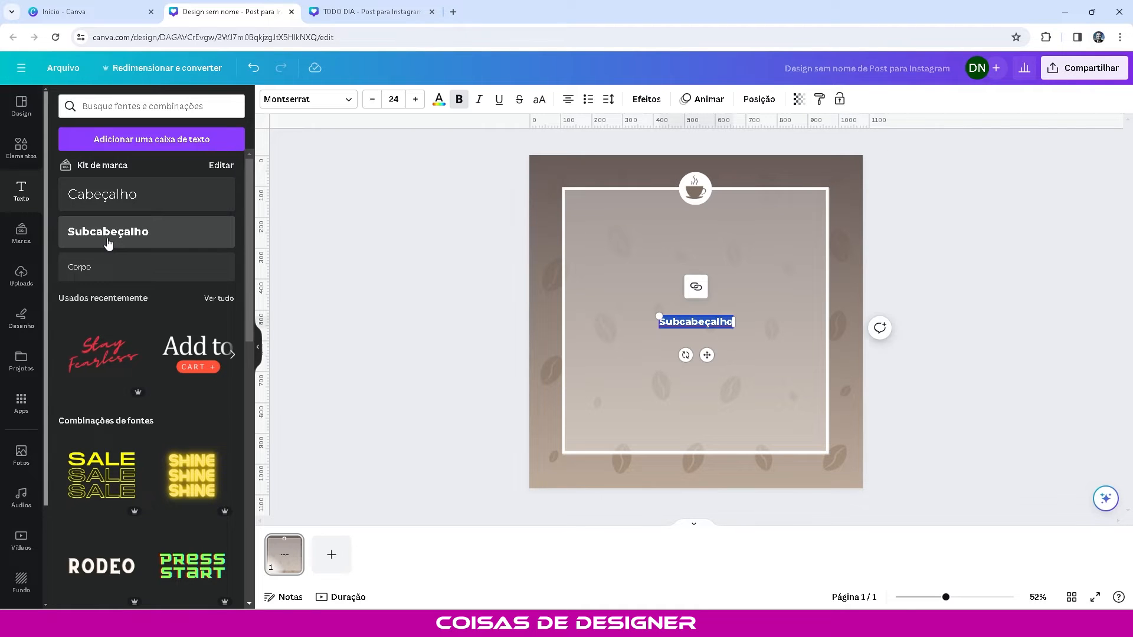
type("todo di")
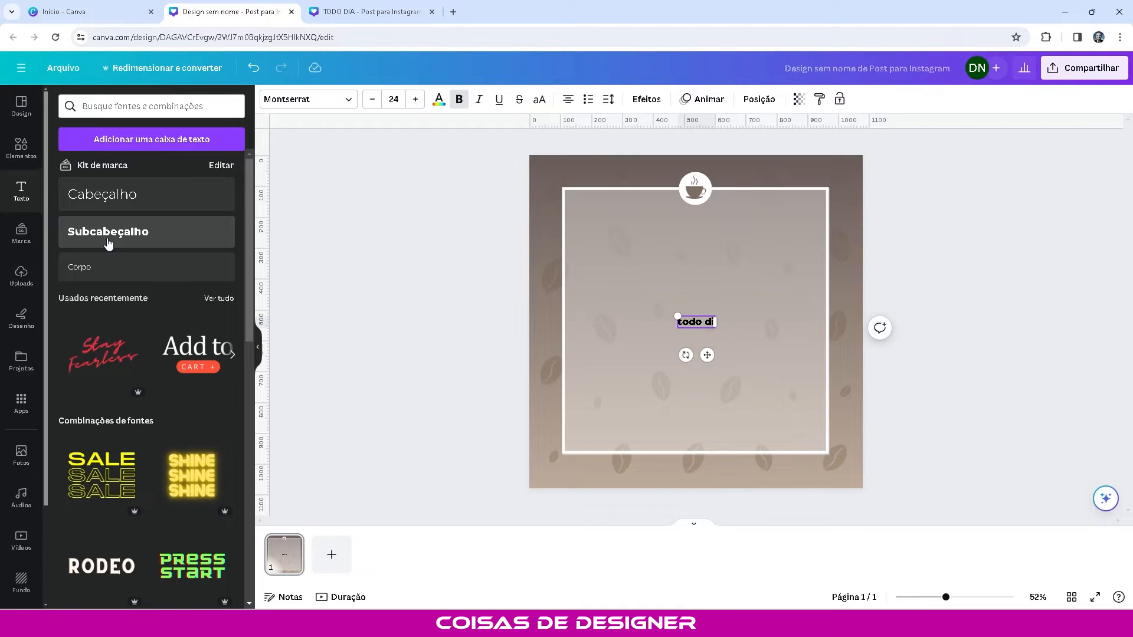
key("BackSpace")
key("BackSpace")
key("BackSpace")
key("BackSpace")
key("BackSpace")
key("BackSpace")
key("BackSpace")
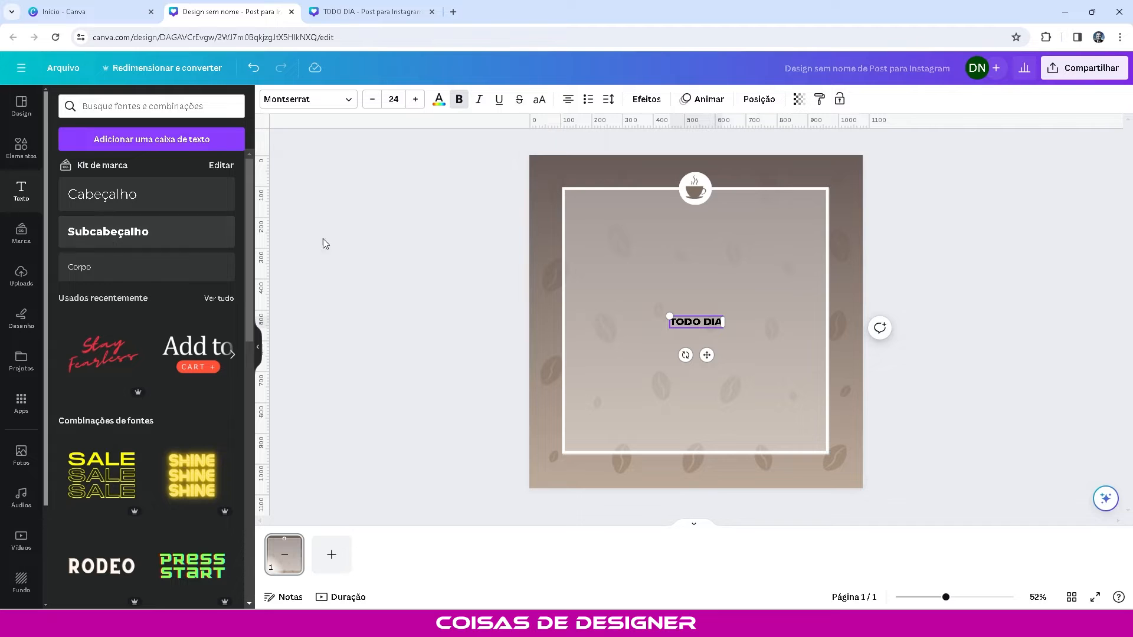
- Enlarge the TODO DIA text to about size 58.6 and place it in the upper part of the frame, below the cup icon
left_click_drag(669, 316, 595, 274)
left_click(415, 321)
left_click_drag(696, 319, 729, 242)
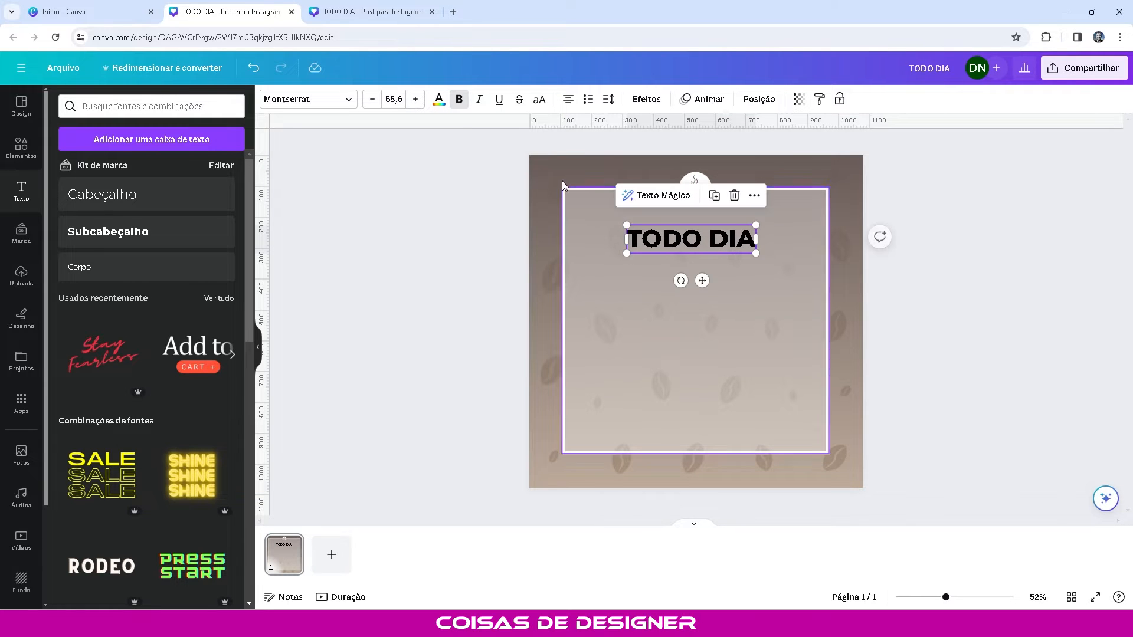
left_click(461, 107)
left_click(461, 106)
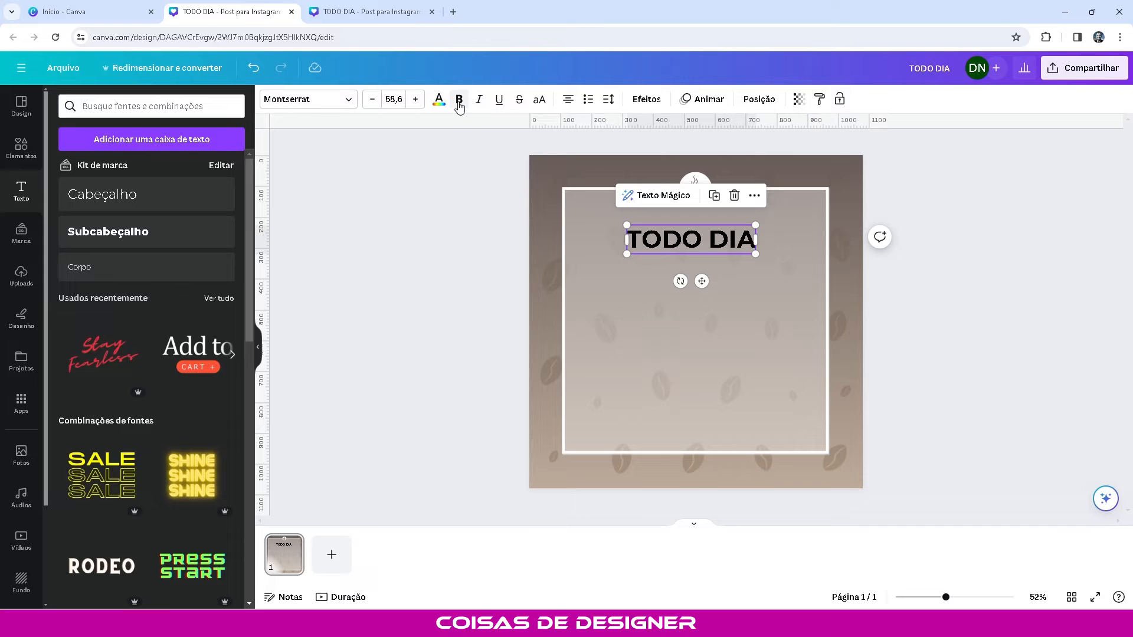
key("ctrl+z")
key("ctrl+z")
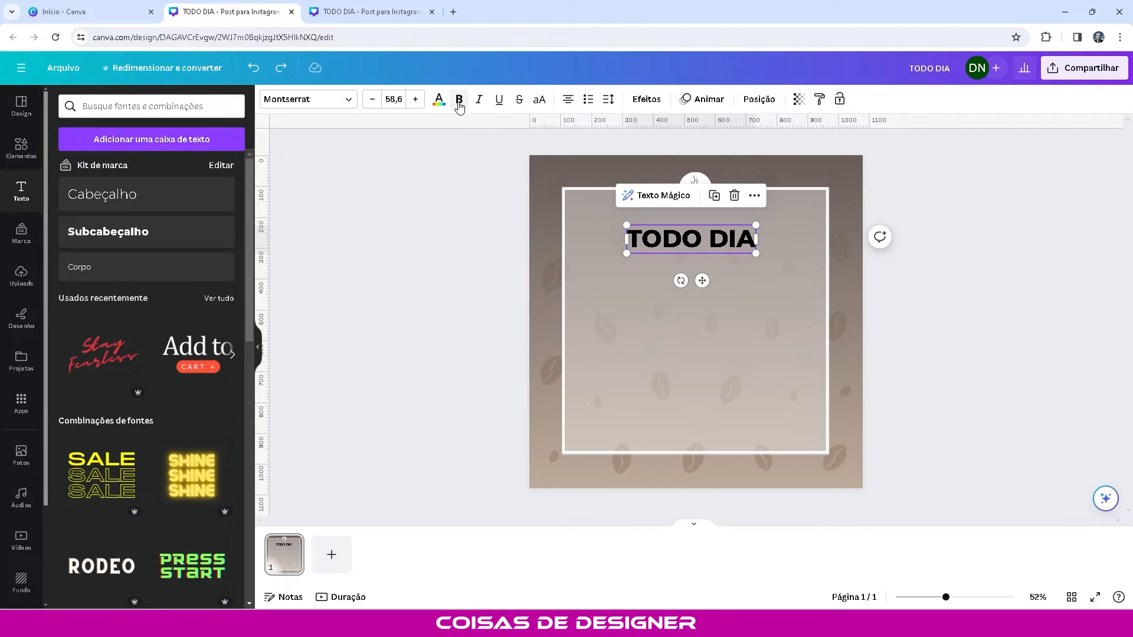
- Recolour the TODO DIA text white
left_click(440, 105)
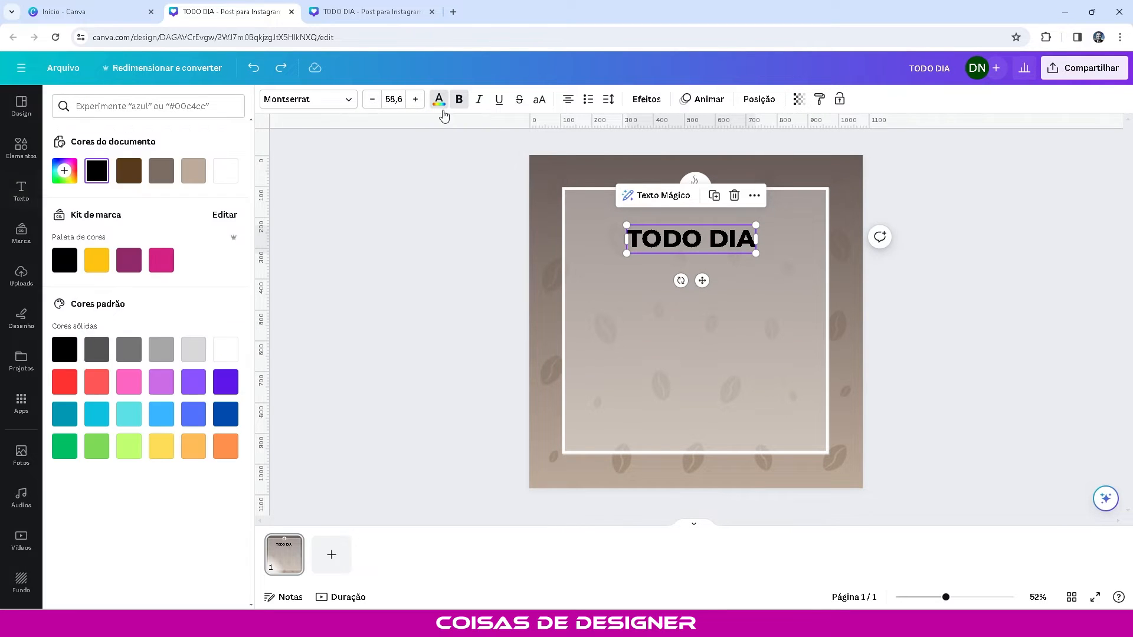
left_click(219, 176)
left_click(419, 210)
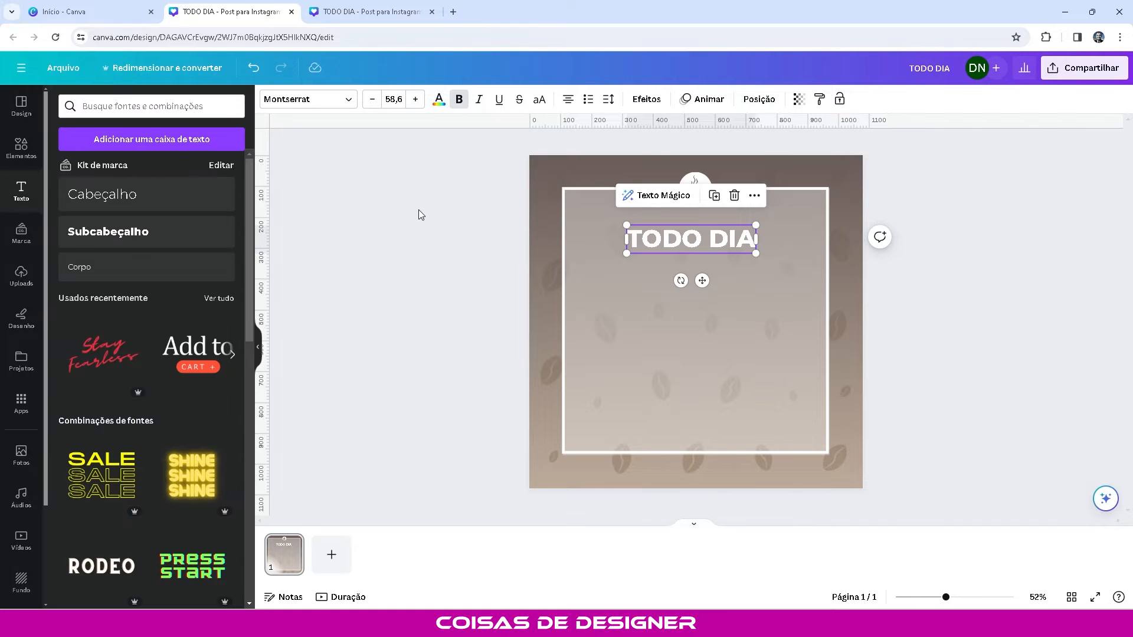
- Duplicate the TODO DIA text directly below the original and change the copy to "é dia de"
left_click(697, 239)
key("ctrl+d")
double_click(659, 268)
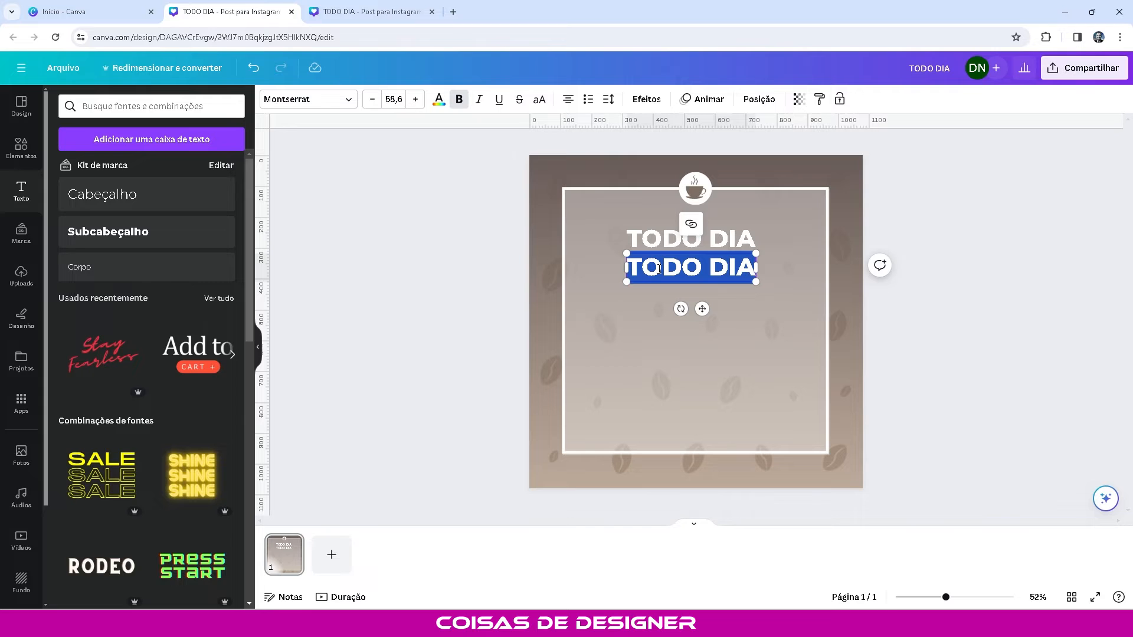
type("é dia de")
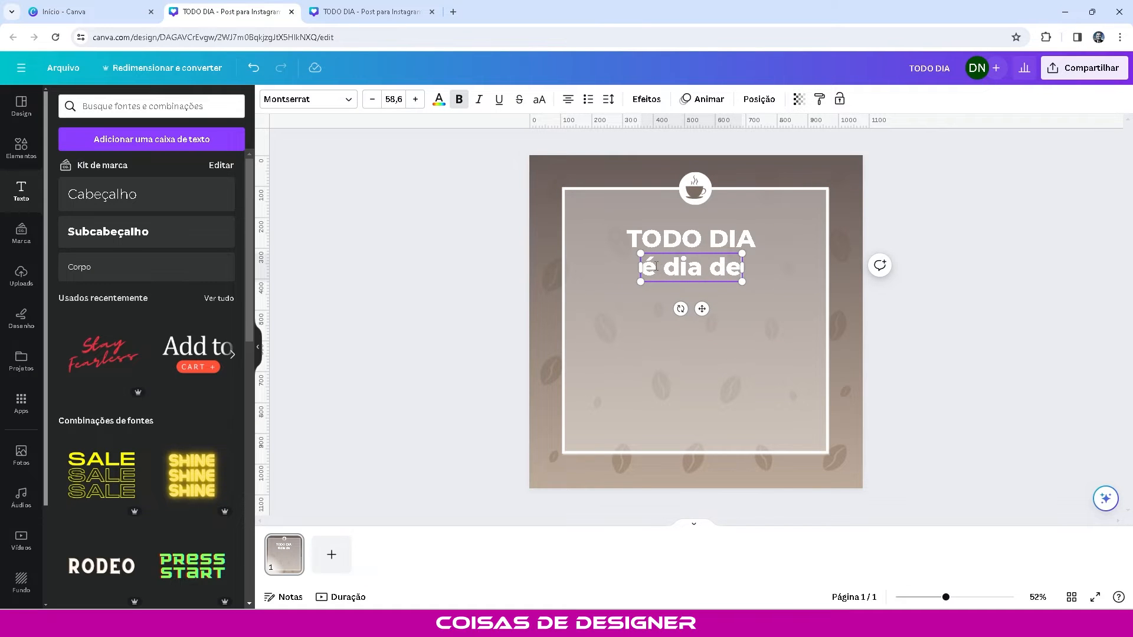
- Set the font of the "é dia de" line to Buffalo
key("ctrl+a")
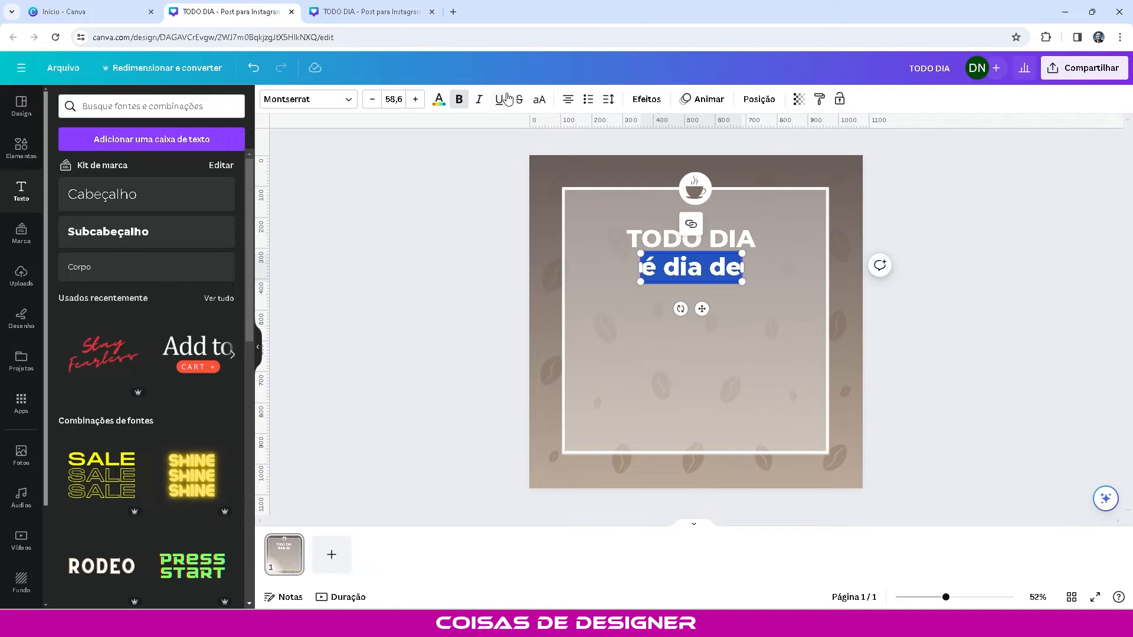
left_click(348, 101)
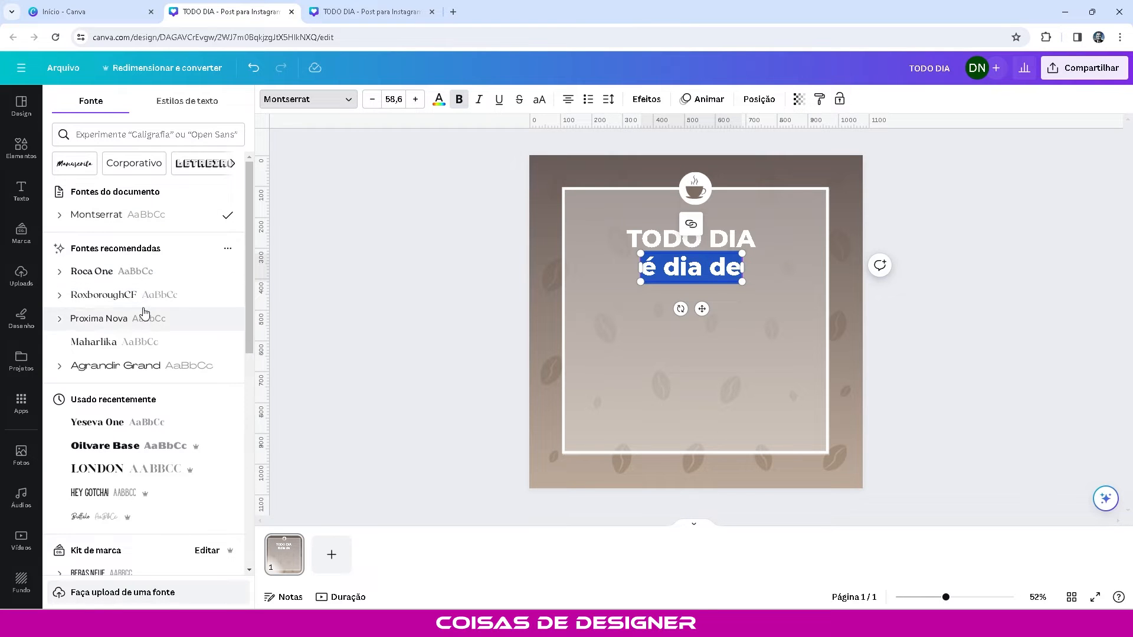
scroll(139, 322, "down", 1)
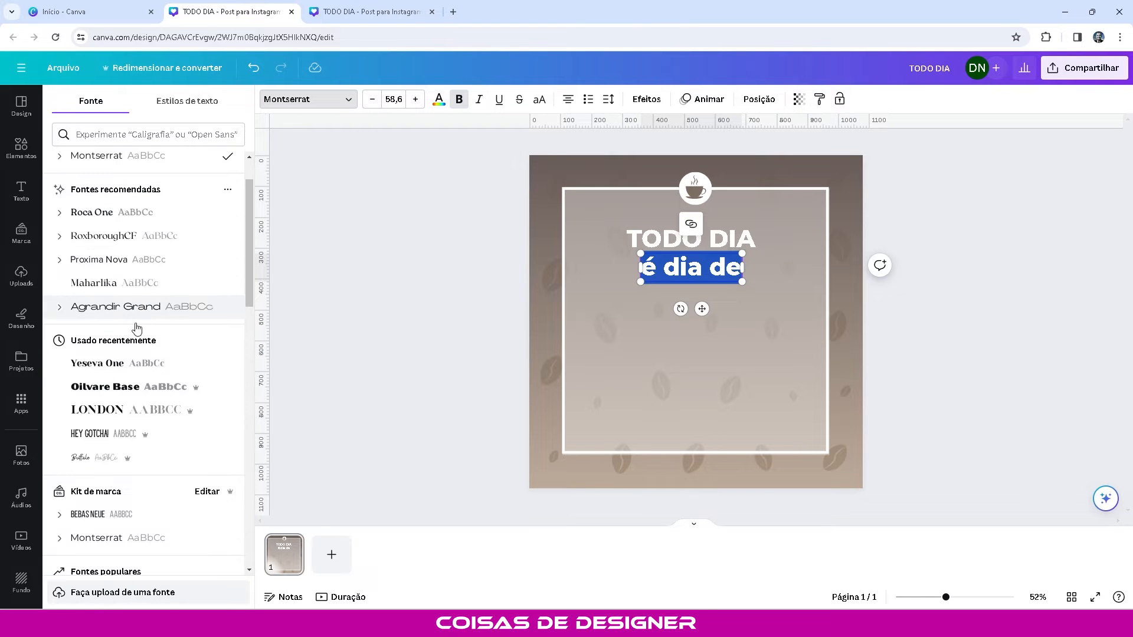
left_click(86, 465)
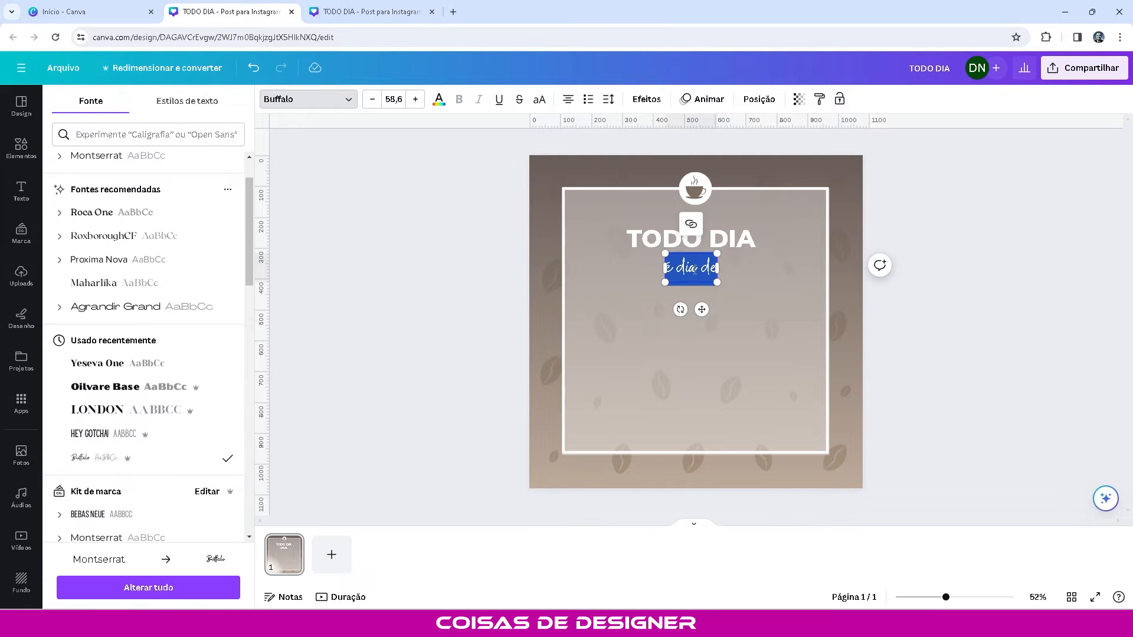
- Enlarge the "é dia de" text to about size 95.4 and centre it just below TODO DIA
left_click_drag(717, 252, 872, 258)
left_click(701, 284)
left_click(558, 247)
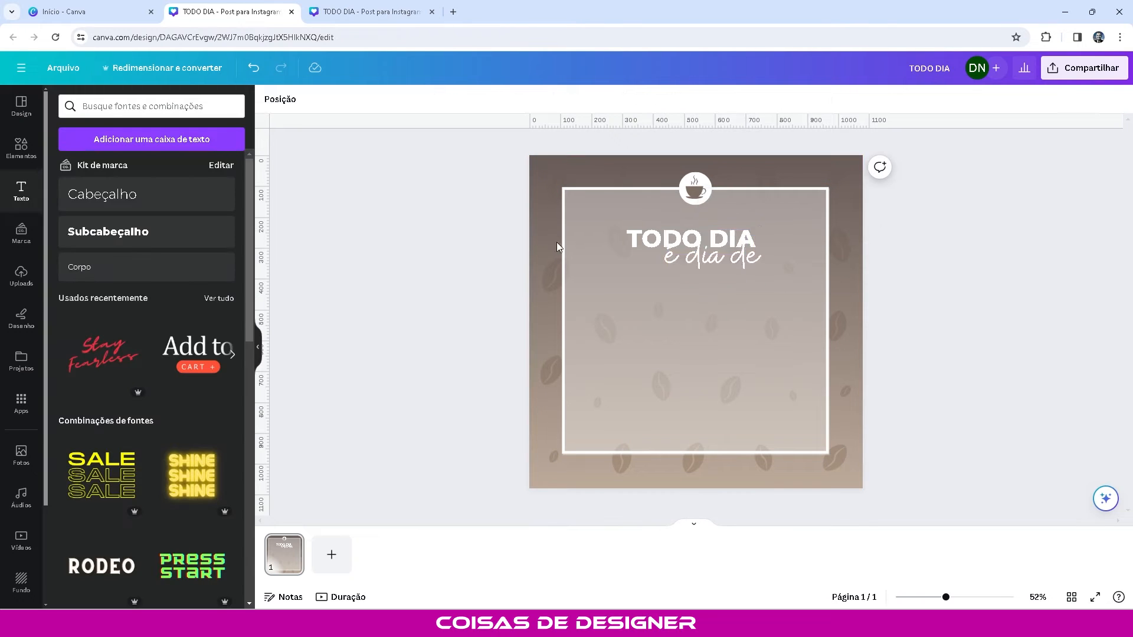
mouse_move(717, 258)
left_mouse_down()
mouse_move(698, 266)
mouse_move(732, 287)
mouse_move(716, 277)
left_mouse_up()
left_click(770, 242)
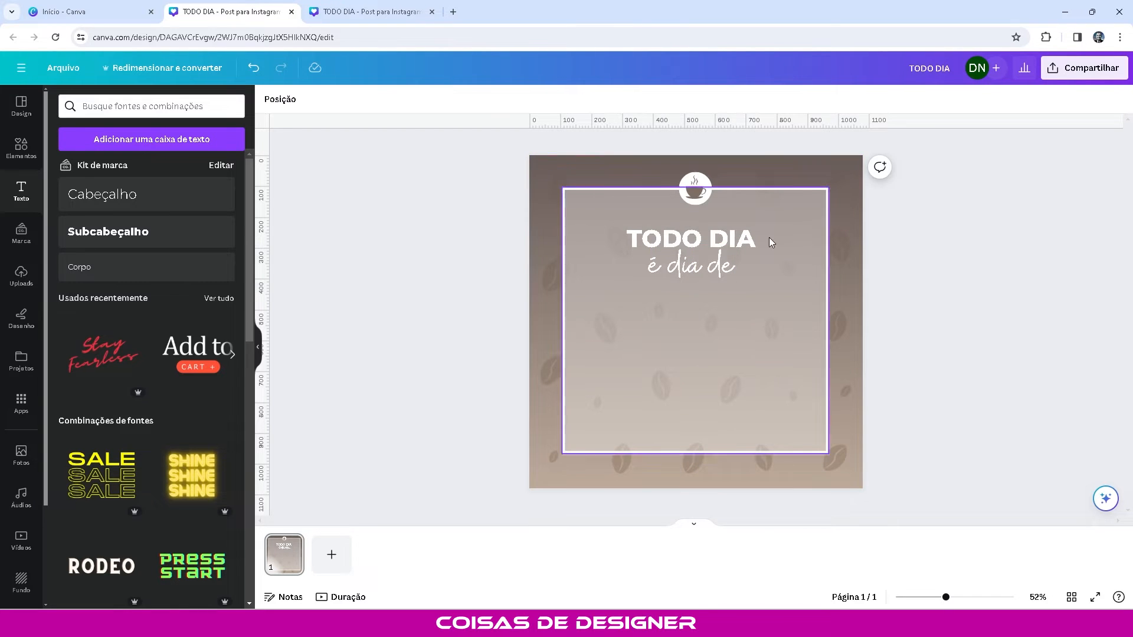
- Copy the TODO DIA text, change the copy to CAFÉ, and position it centred below the "é dia de" line
left_click(731, 237)
left_click_drag(730, 237, 731, 288)
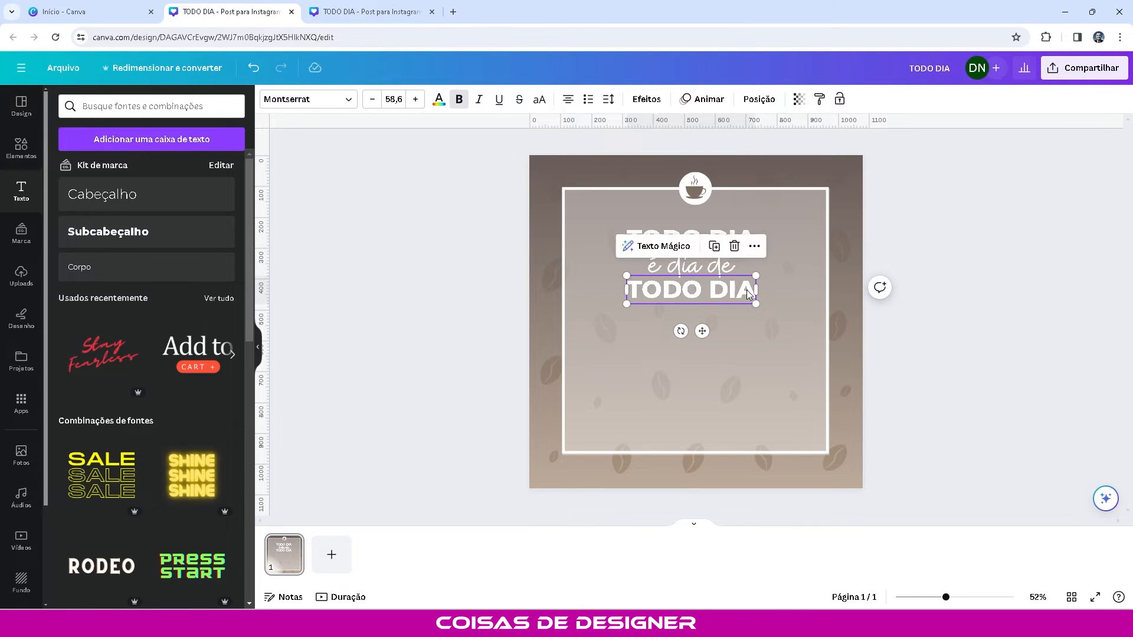
double_click(747, 289)
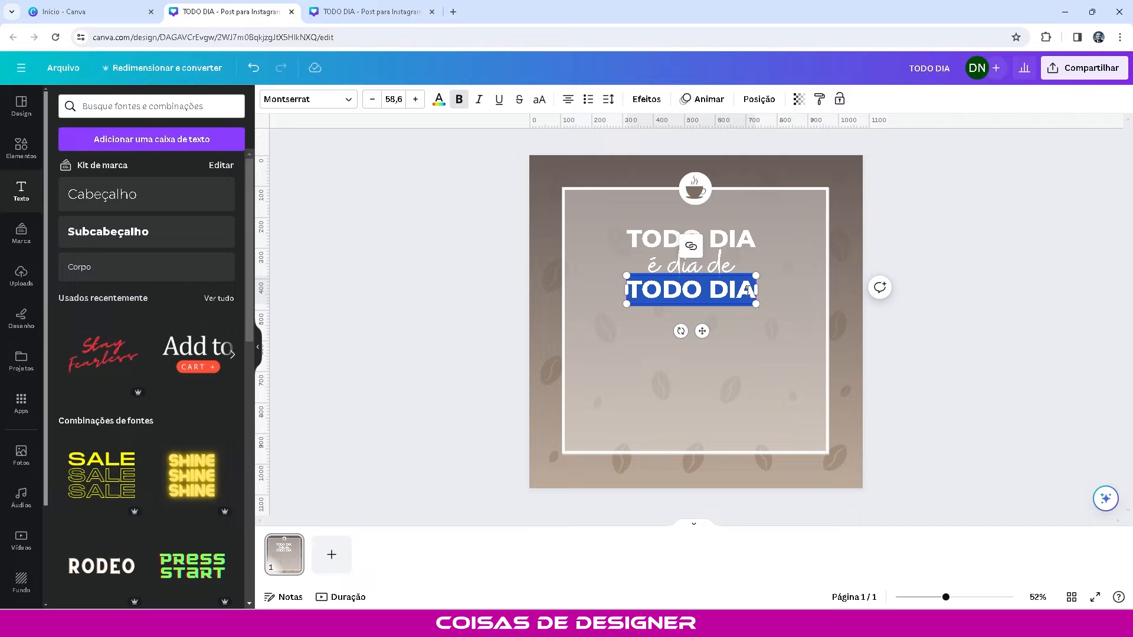
type("CAFÉ")
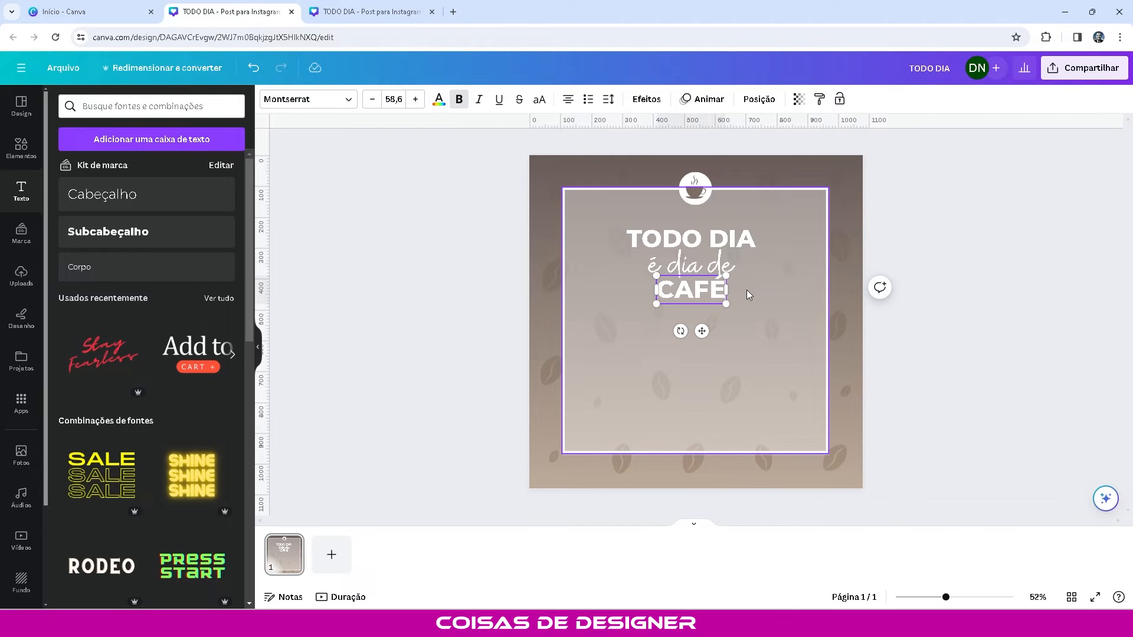
left_click(458, 213)
left_click(697, 299)
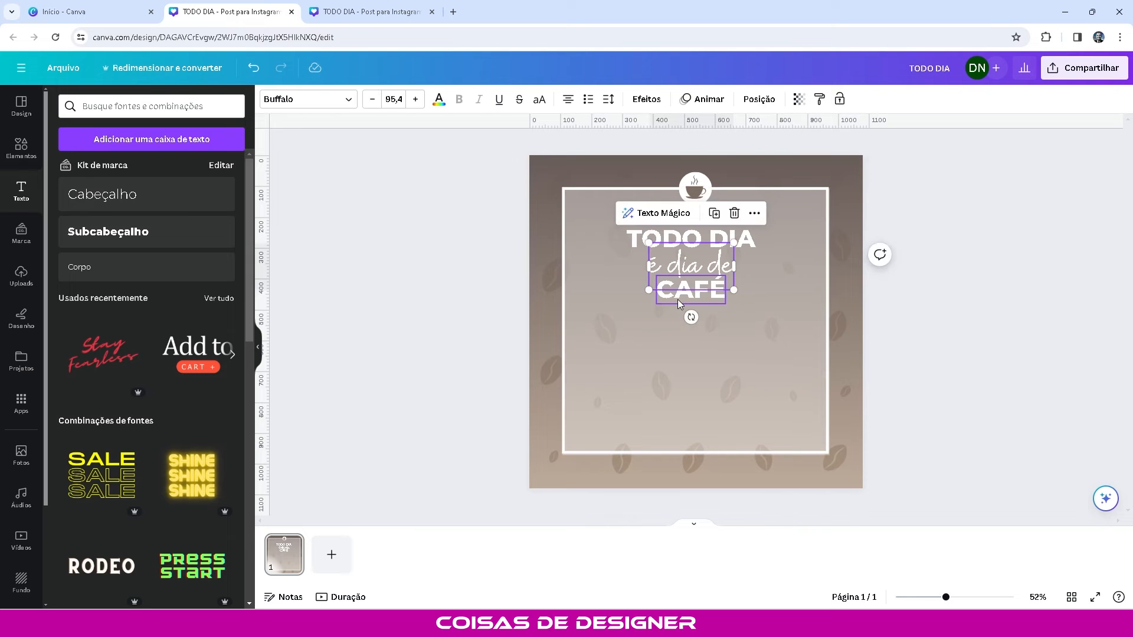
left_click_drag(678, 299, 678, 314)
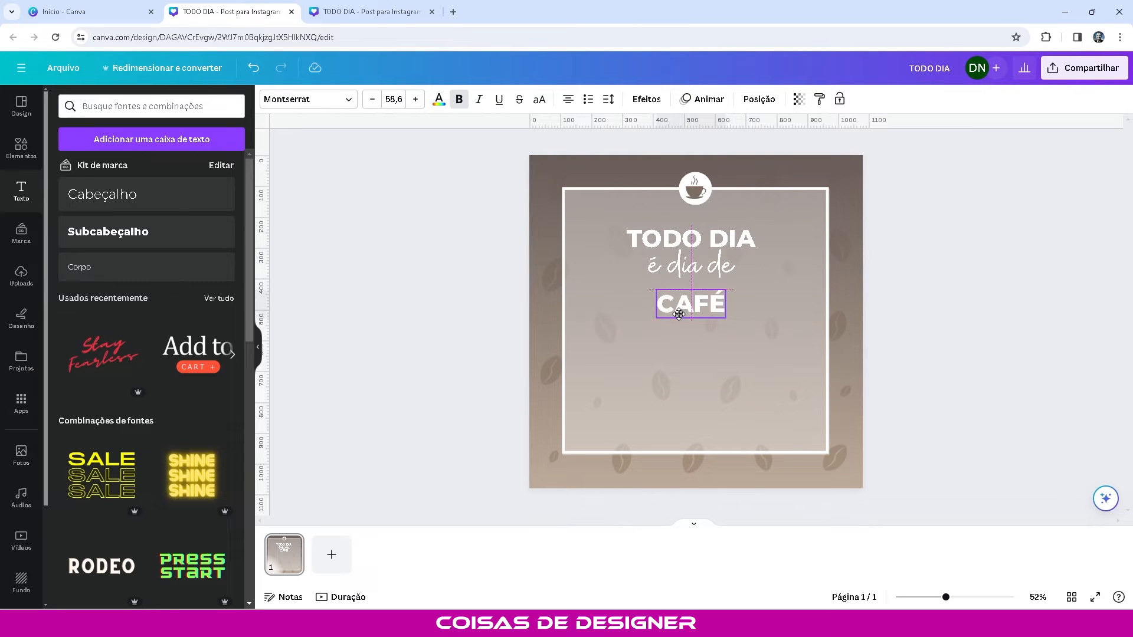
- Set the CAFÉ text to the Yeseva One font, enlarge it to about size 97.7, and centre it below "é dia de"
left_click(347, 99)
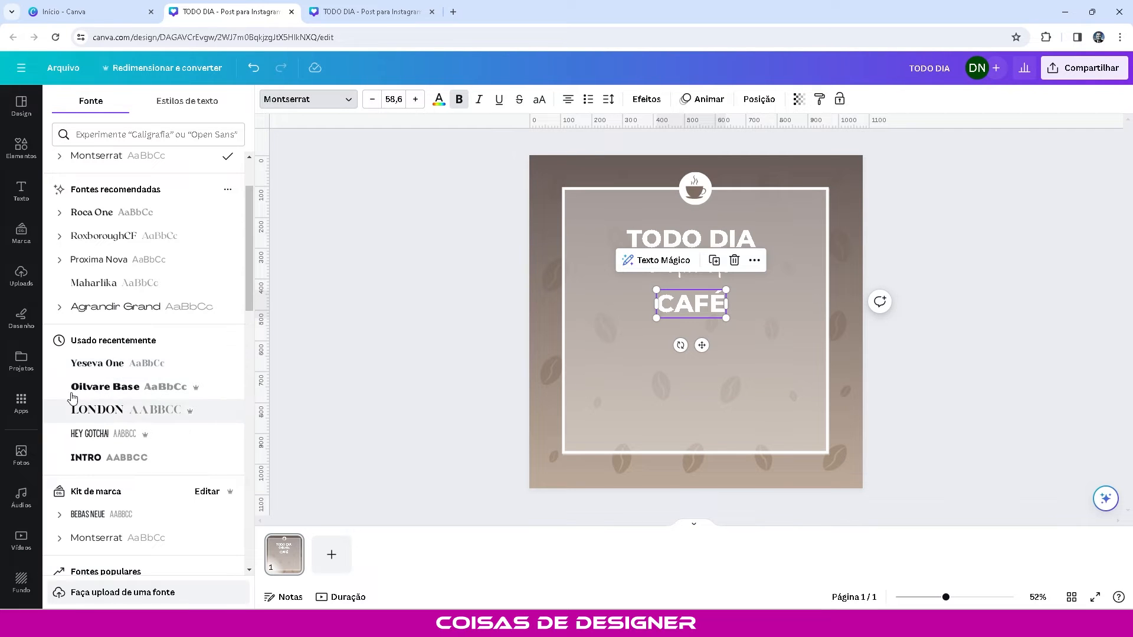
left_click(115, 364)
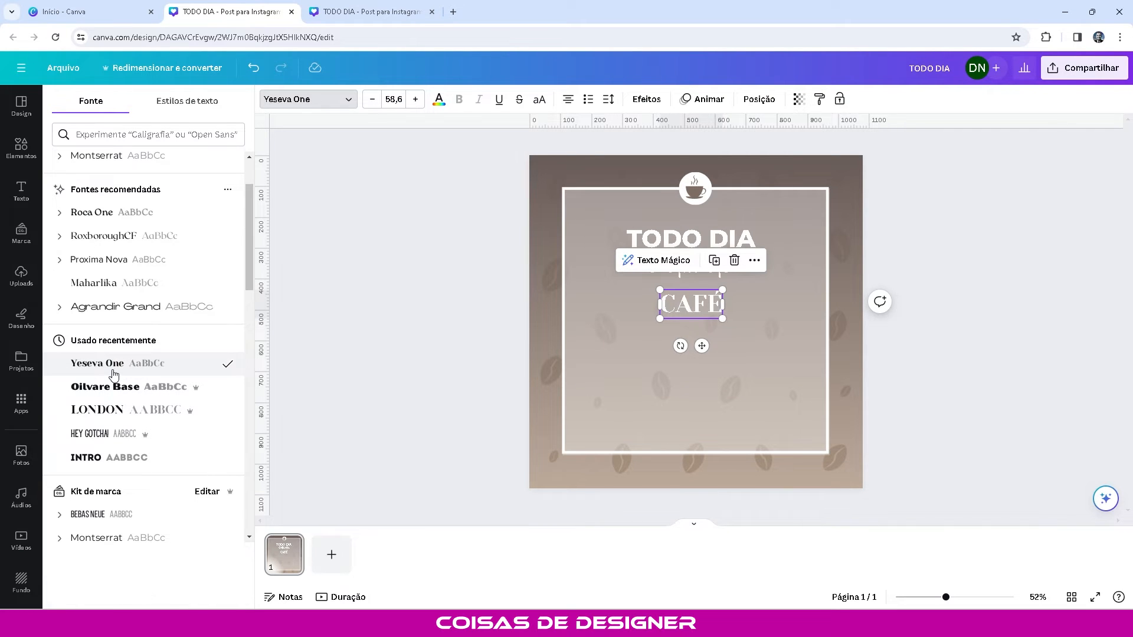
left_click_drag(720, 288, 764, 270)
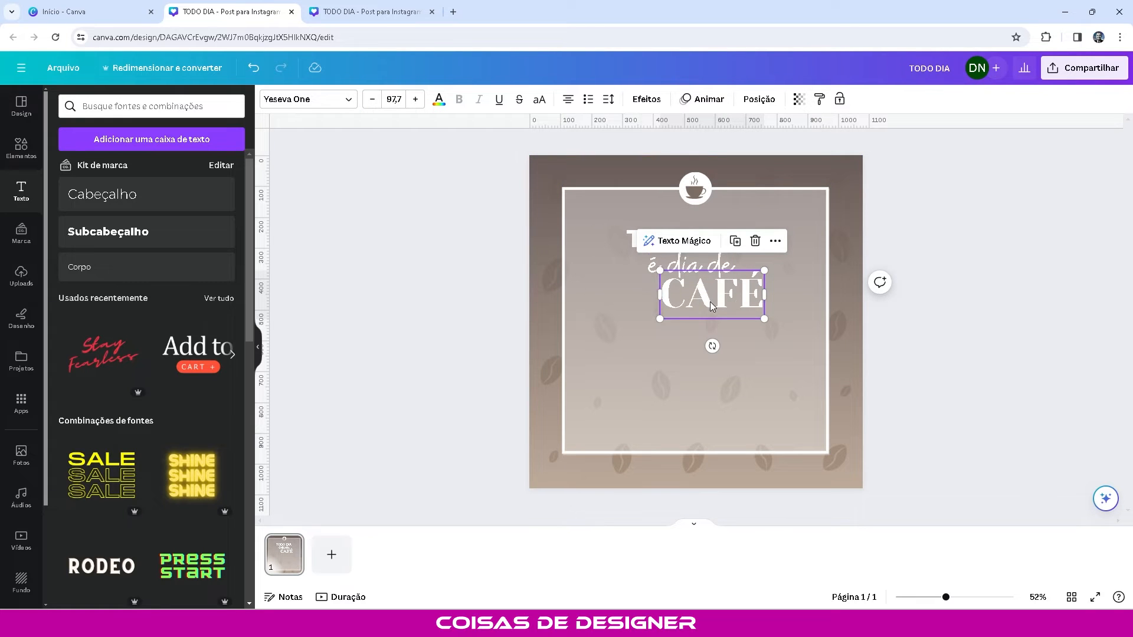
left_click_drag(710, 302, 688, 306)
left_click(898, 309)
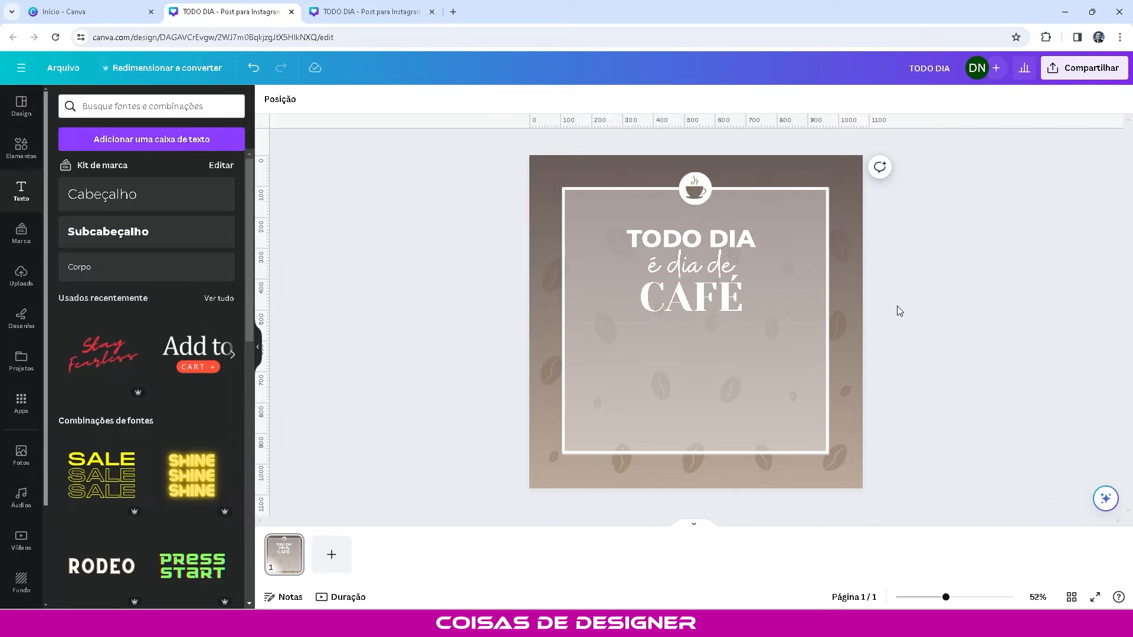
- Shrink the TODO DIA text from both sides to about size 47.3 so its width matches CAFÉ
left_click(686, 239)
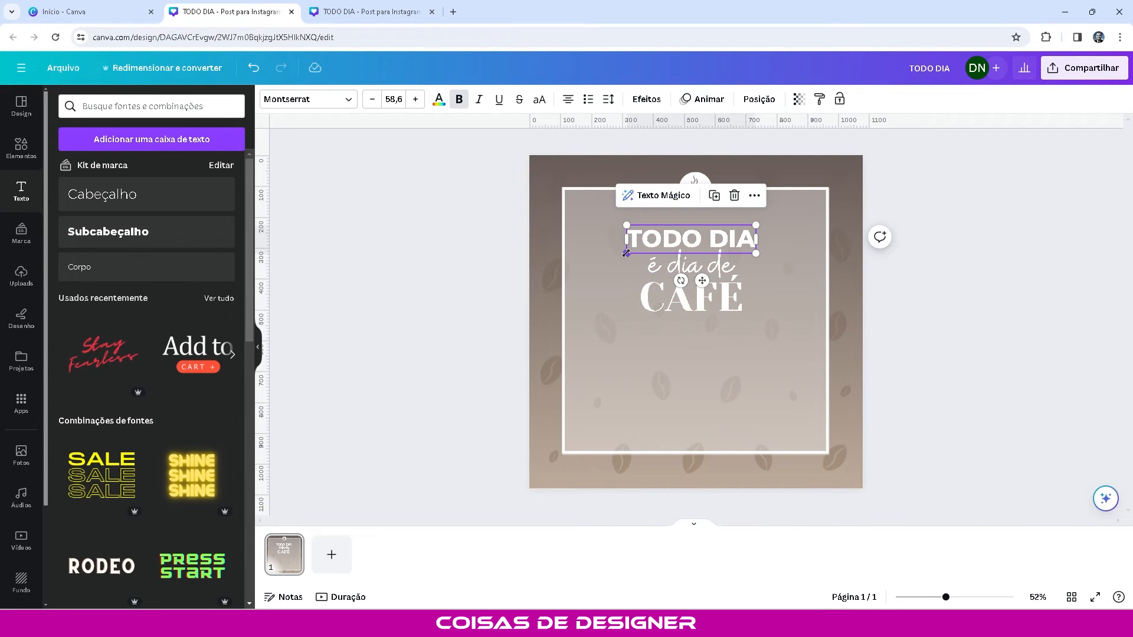
left_click_drag(624, 251, 638, 248)
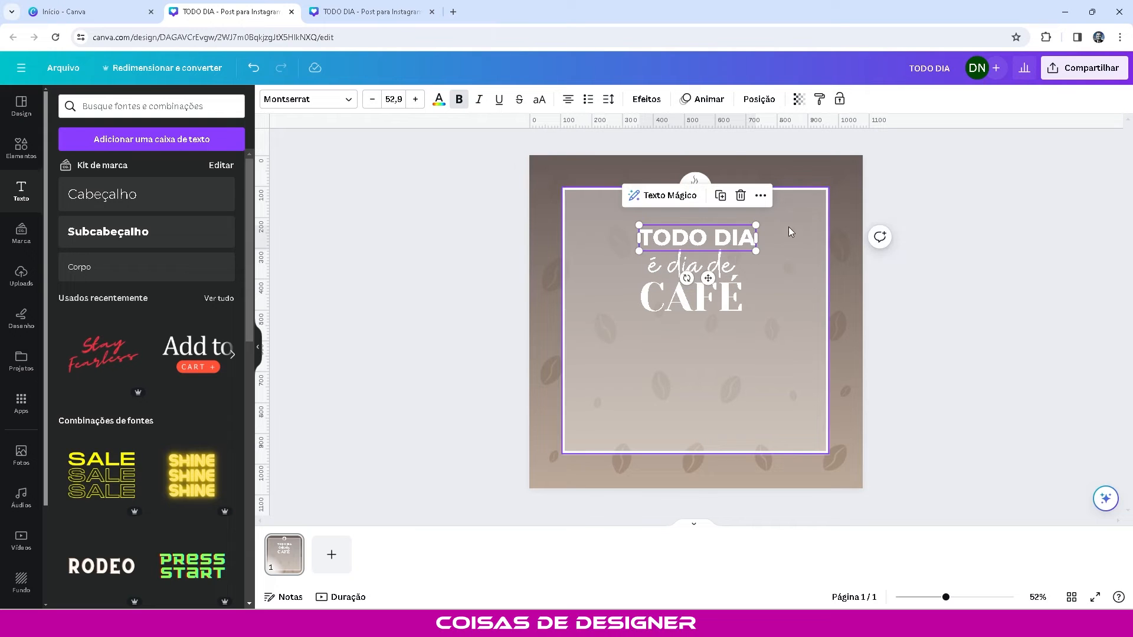
left_click_drag(755, 224, 746, 223)
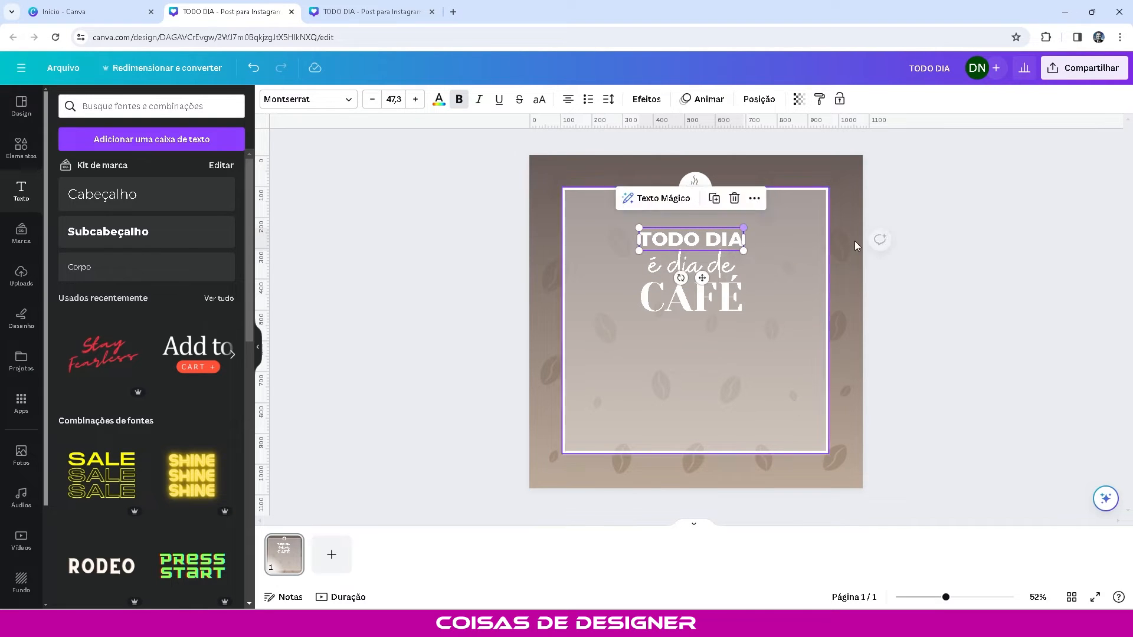
left_click(954, 291)
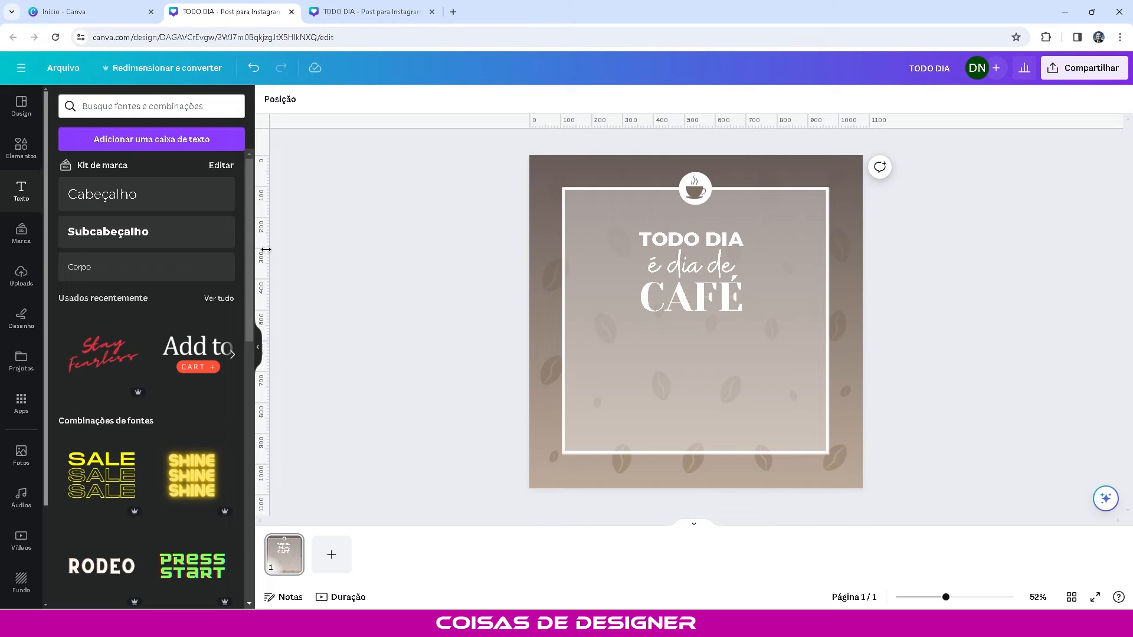
- Place vertical guides at both edges of the CAFÉ text and align "é dia de" with the left guide
left_click_drag(266, 250, 639, 269)
left_click_drag(263, 251, 743, 265)
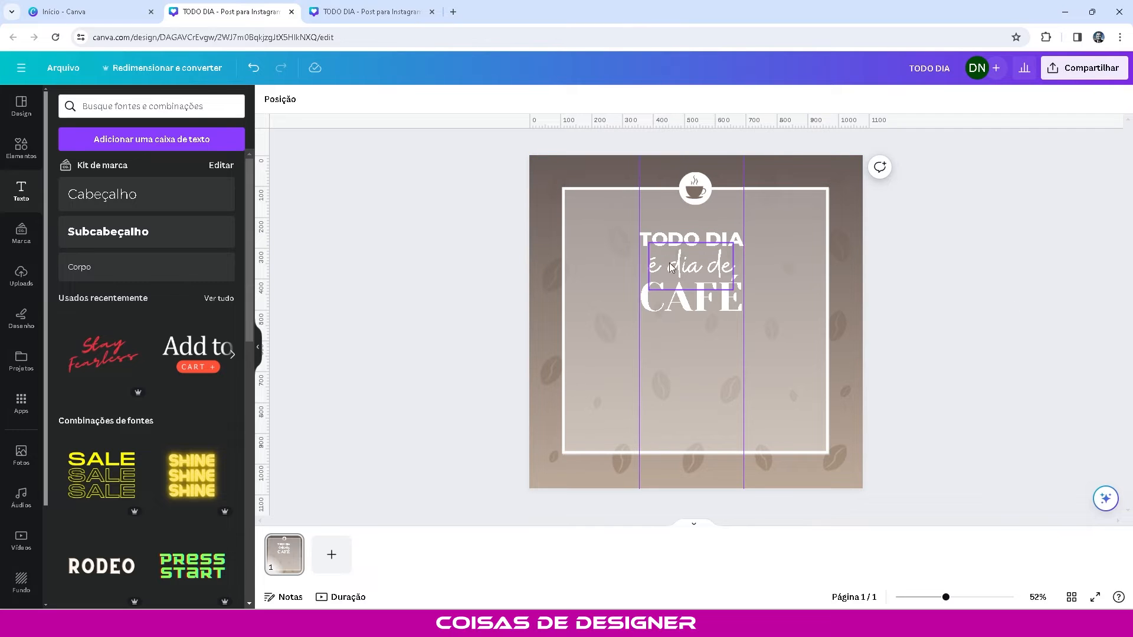
left_click_drag(674, 272, 665, 270)
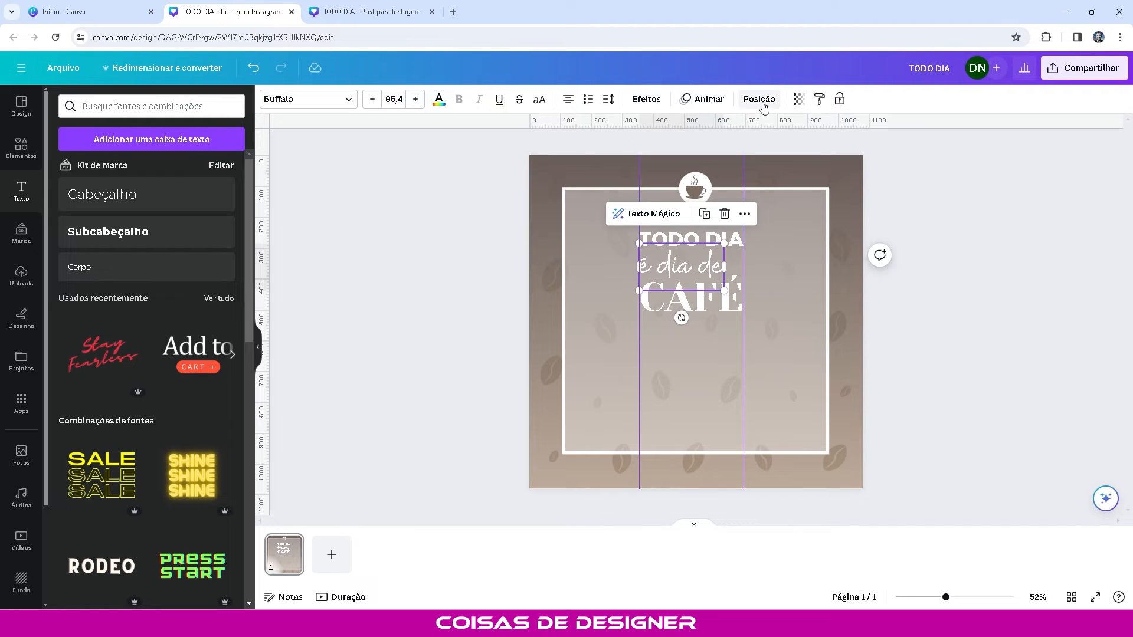
- Increase the letter spacing of "é dia de" and align the line so it spans the width between the two guides
left_click(607, 104)
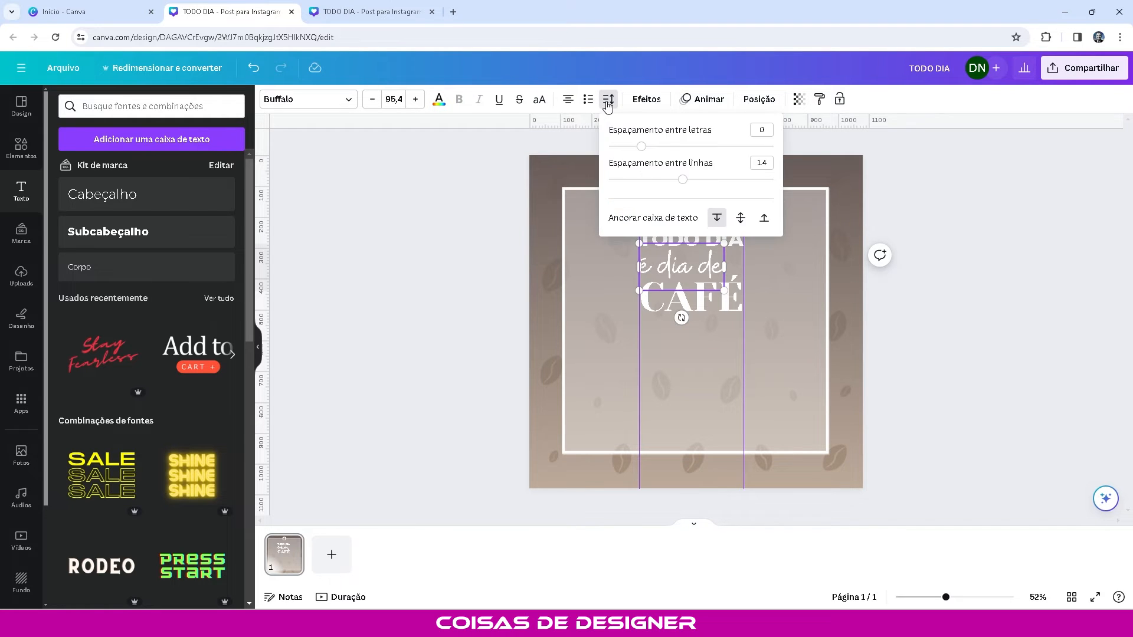
left_click_drag(648, 149, 652, 149)
left_click_drag(670, 276, 680, 275)
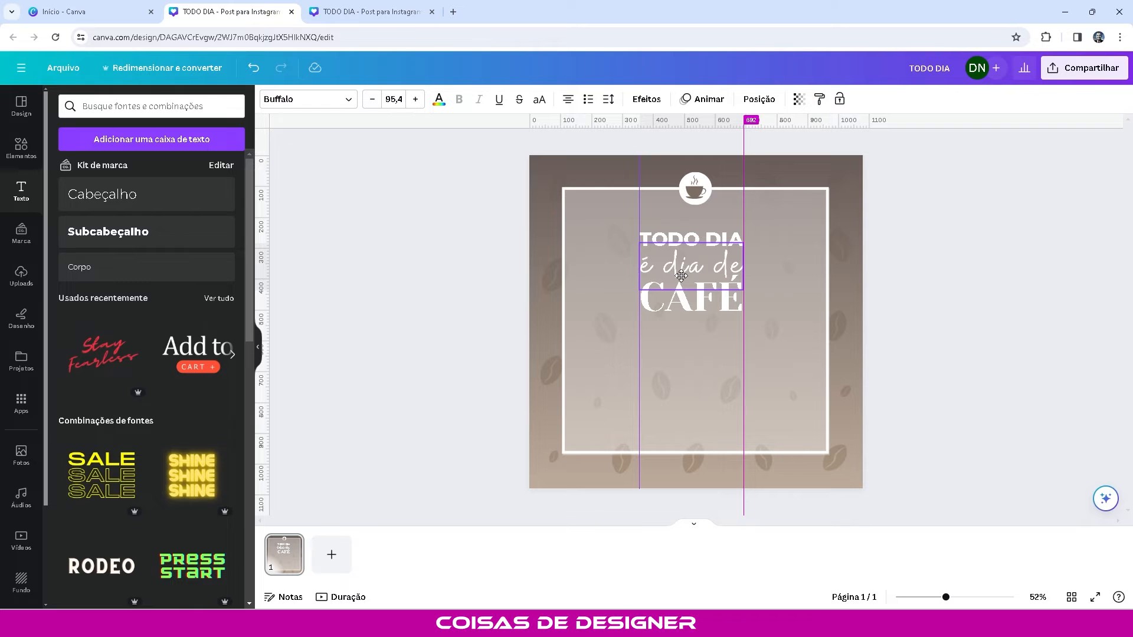
left_click(992, 269)
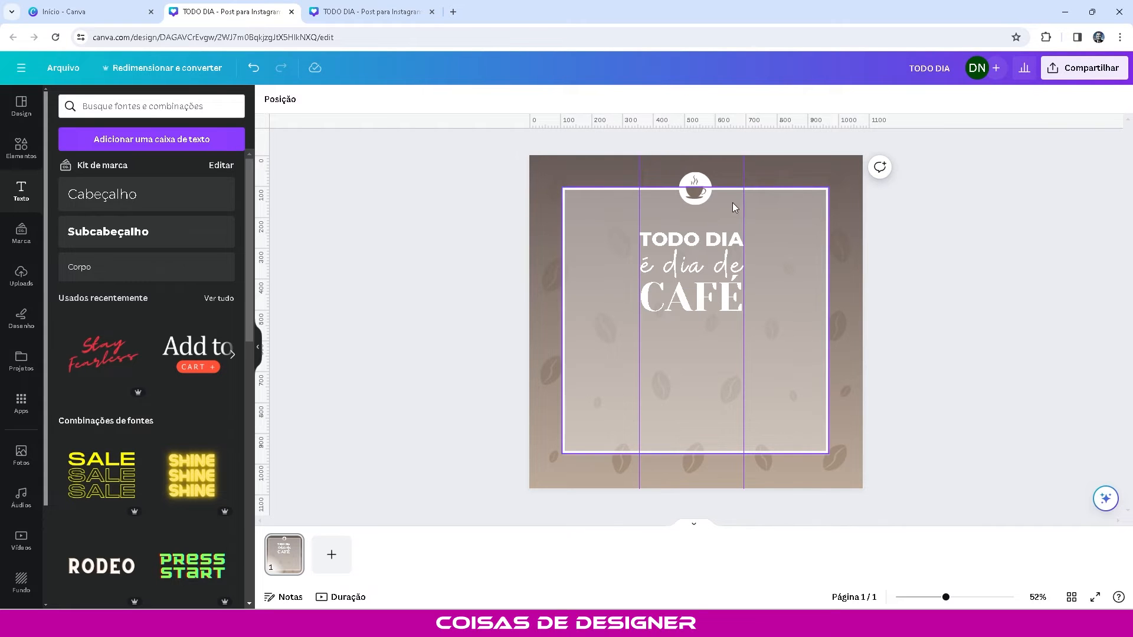
- Remove both vertical guides and place a copy of the TODO DIA text below CAFÉ
left_click_drag(743, 203, 264, 222)
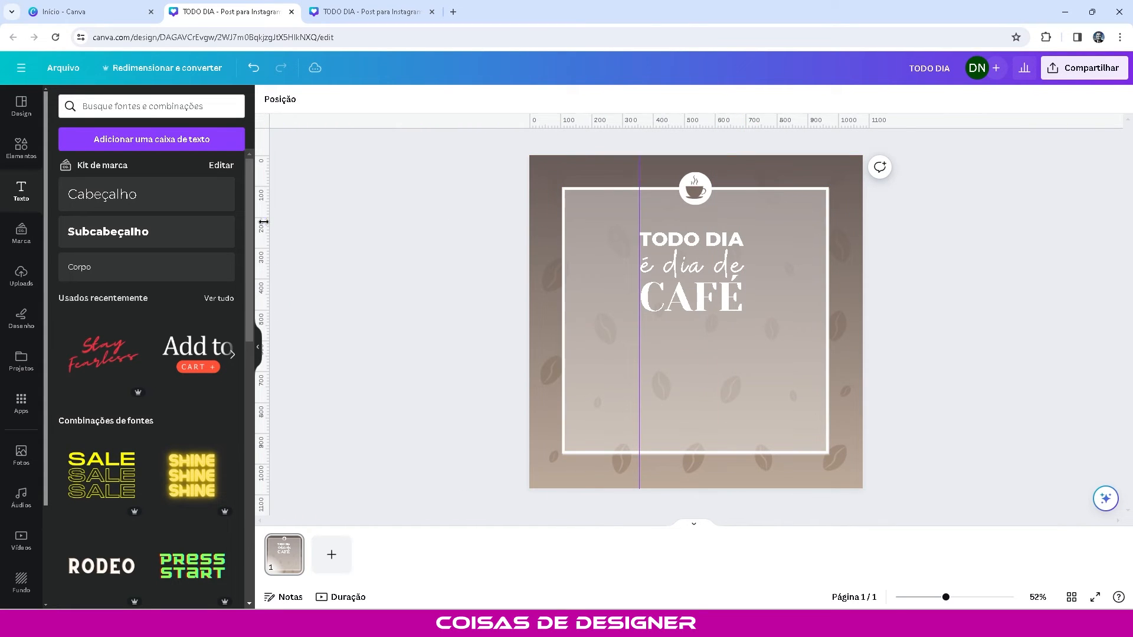
left_click_drag(639, 203, 255, 212)
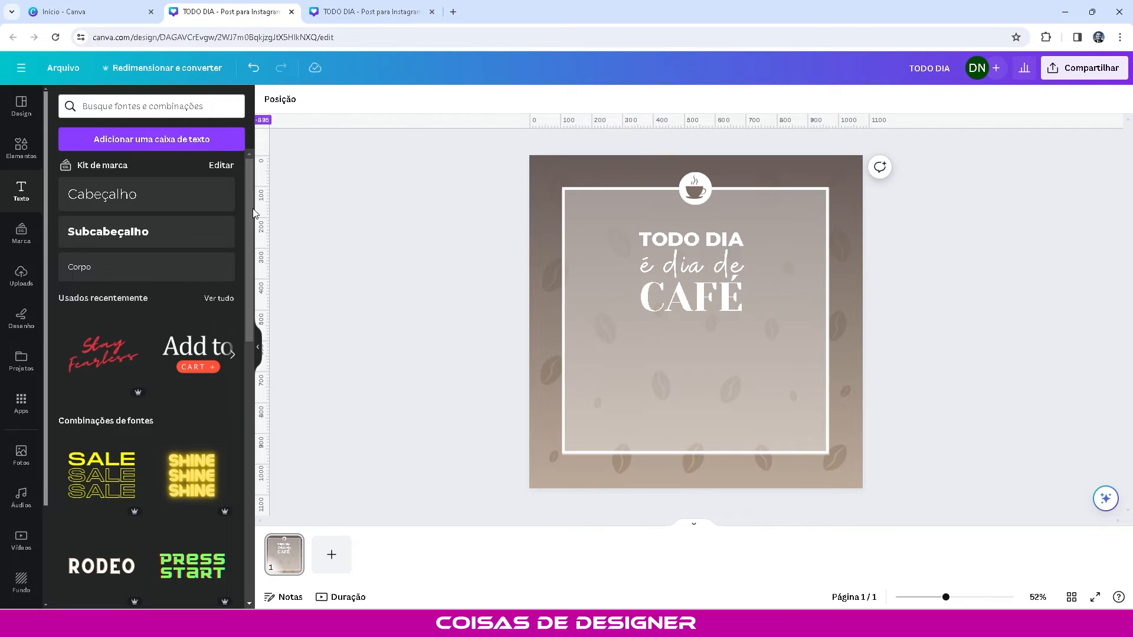
left_click(680, 235)
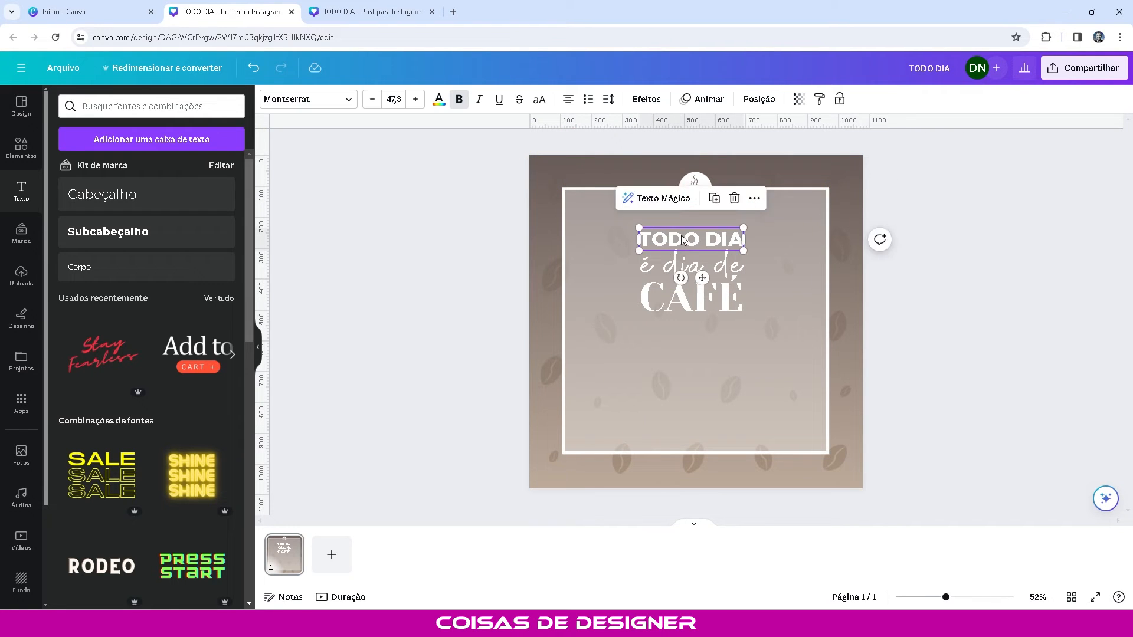
left_click_drag(681, 235, 678, 352)
- Replace the wording of the copied text with "14/04 - DIA MUNDIAL DO CAFÉ"
double_click(664, 357)
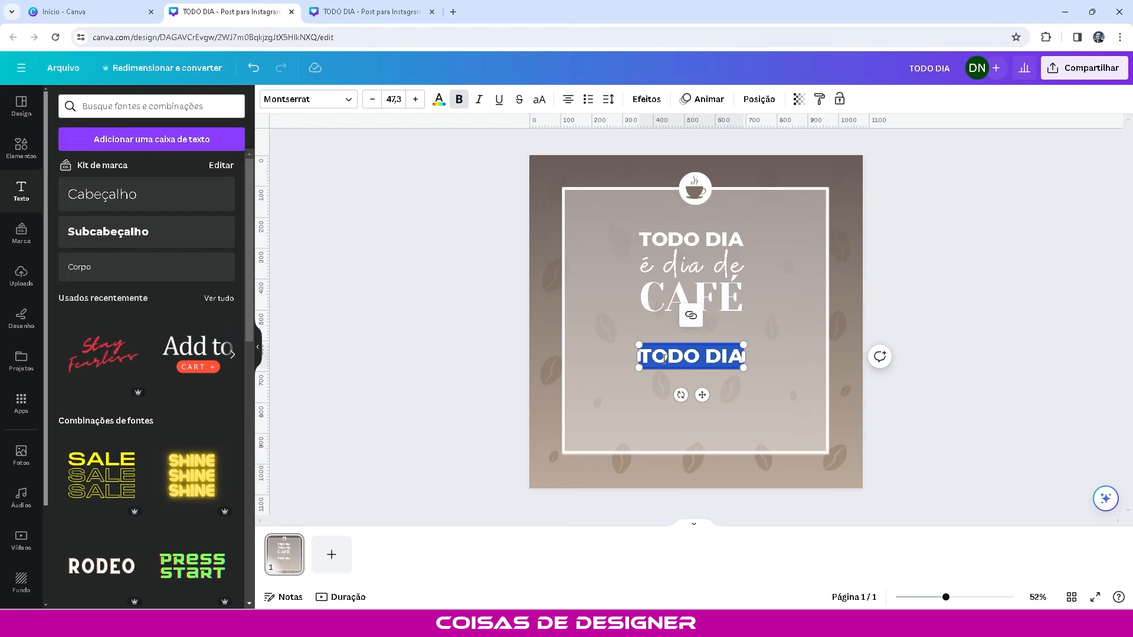
type("14")
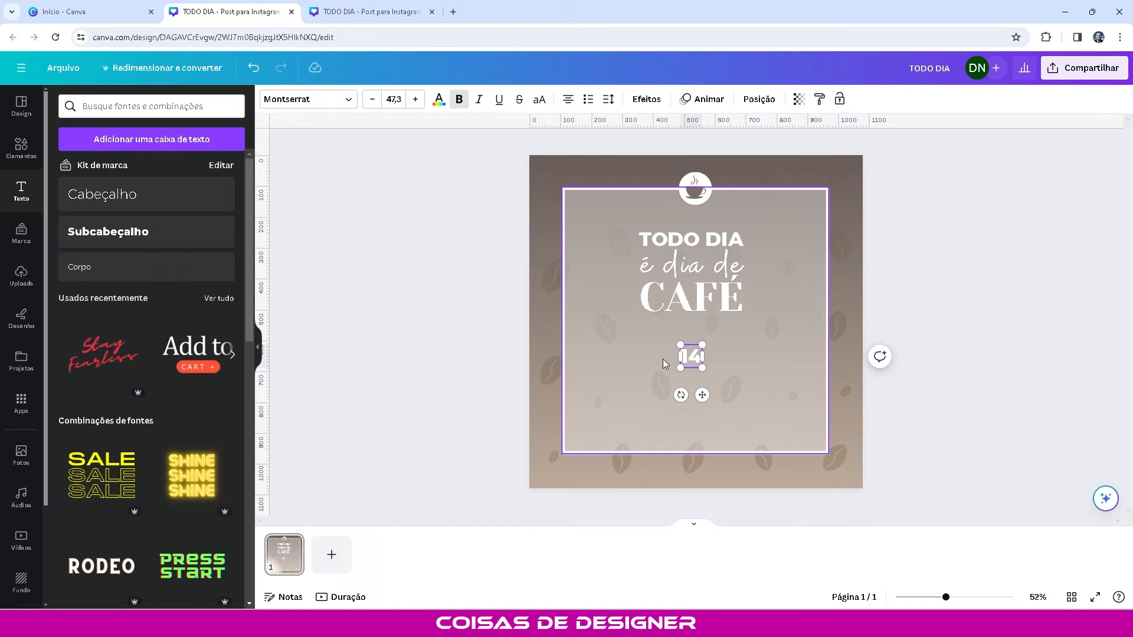
type("/04")
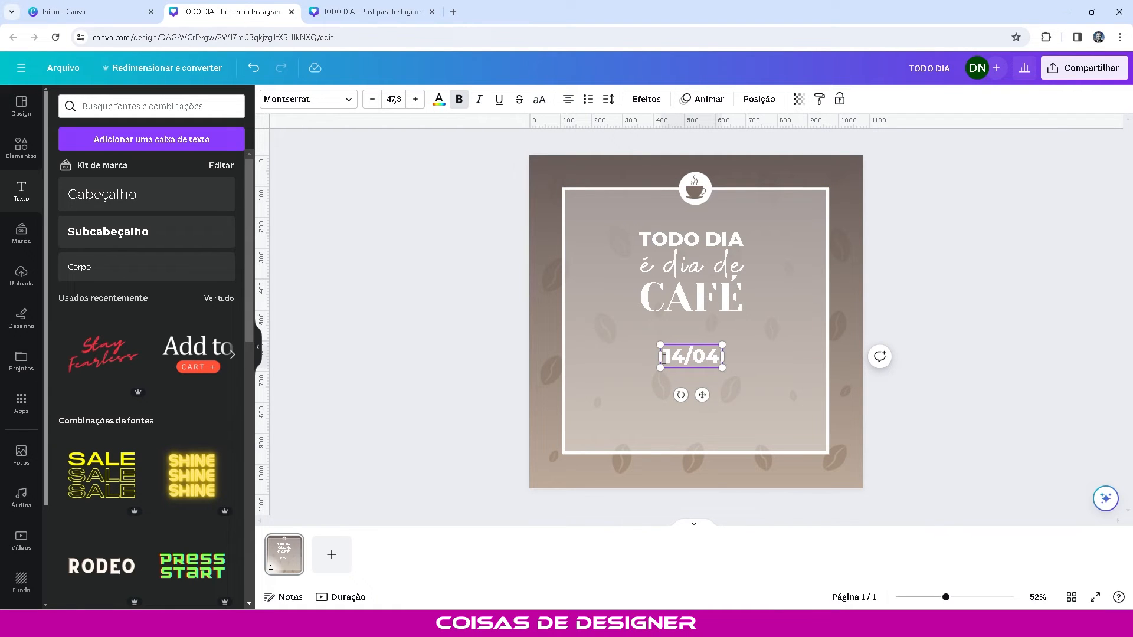
type(" - Dia")
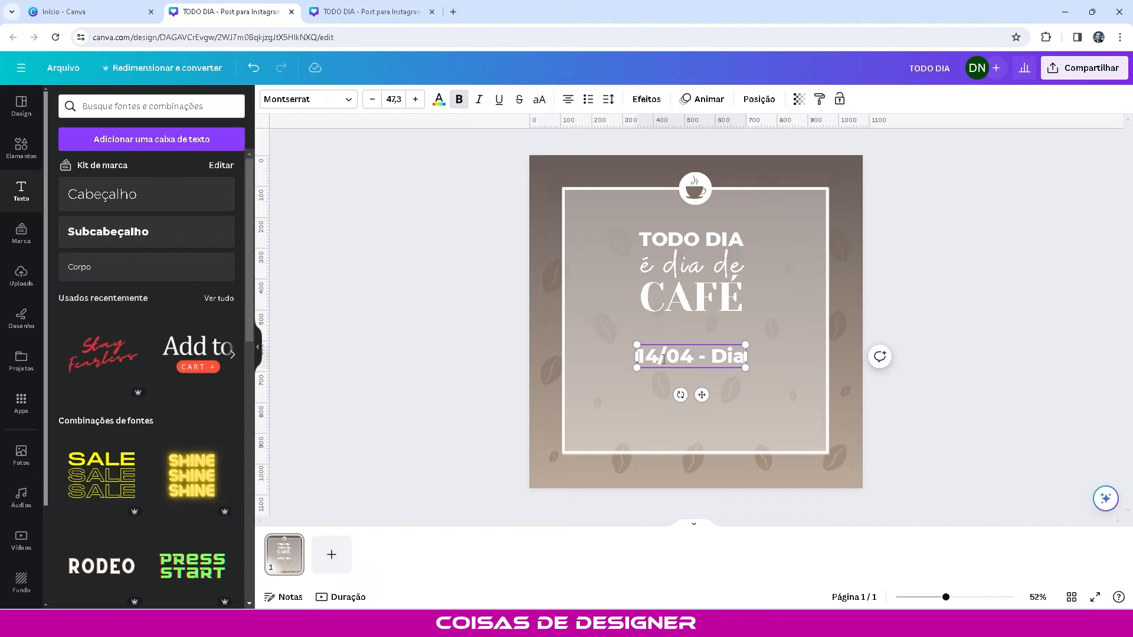
type(" Mundial do")
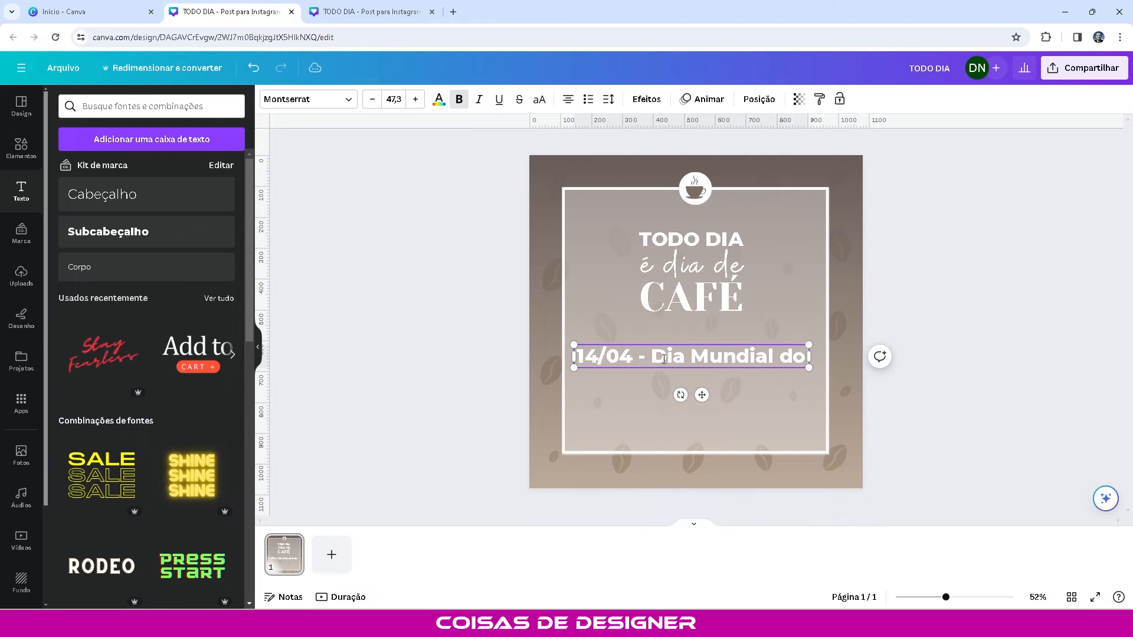
type(" Café")
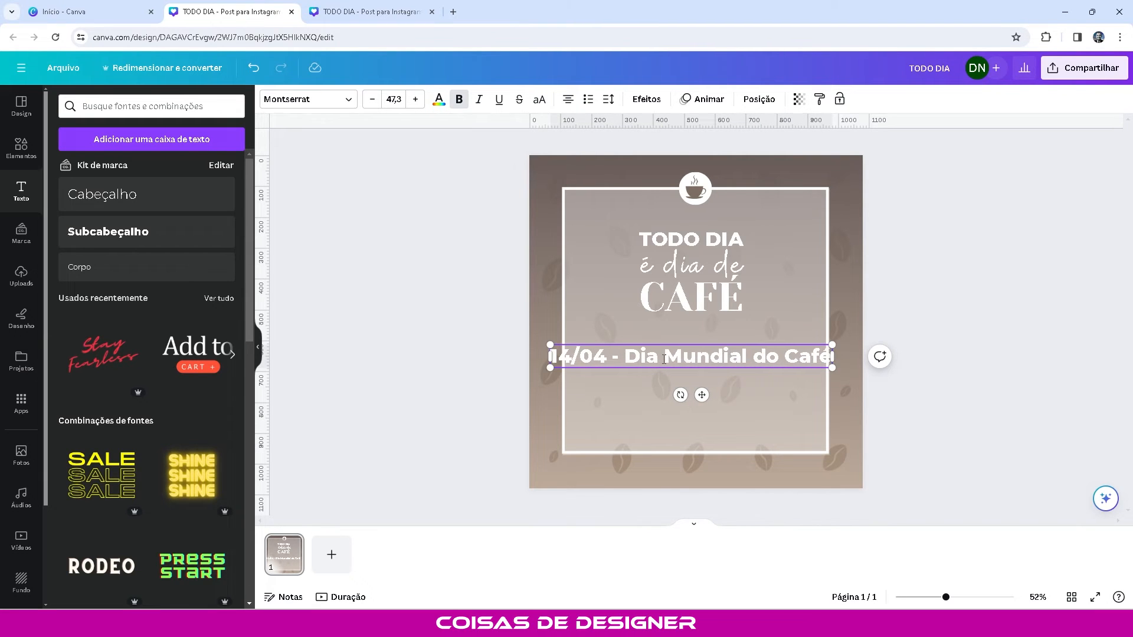
left_click_drag(636, 353, 814, 352)
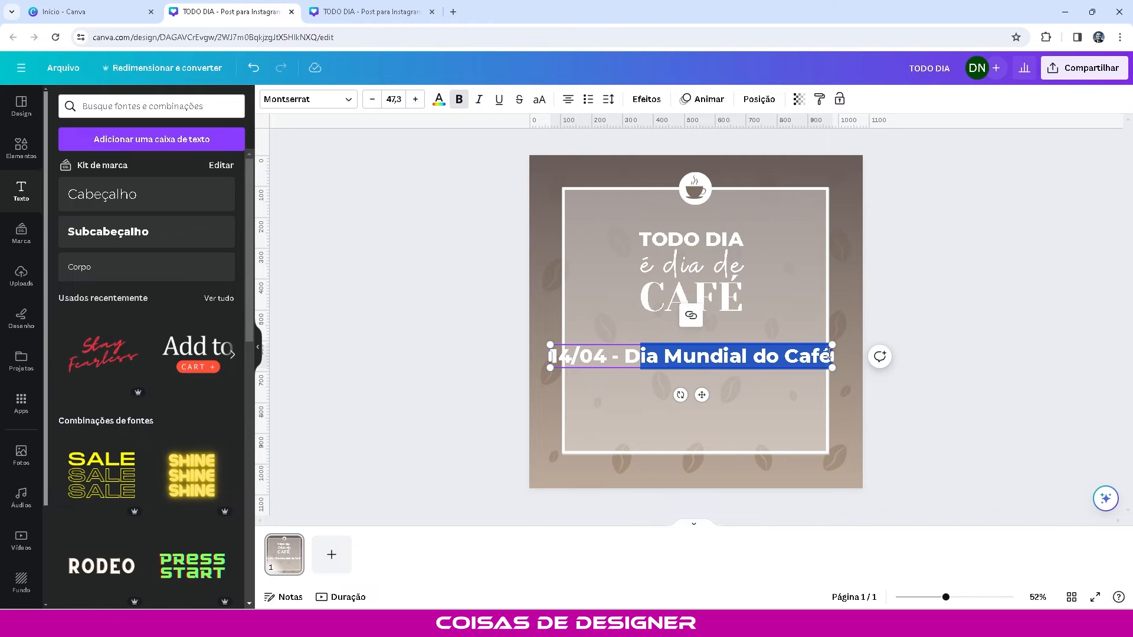
type("DIA")
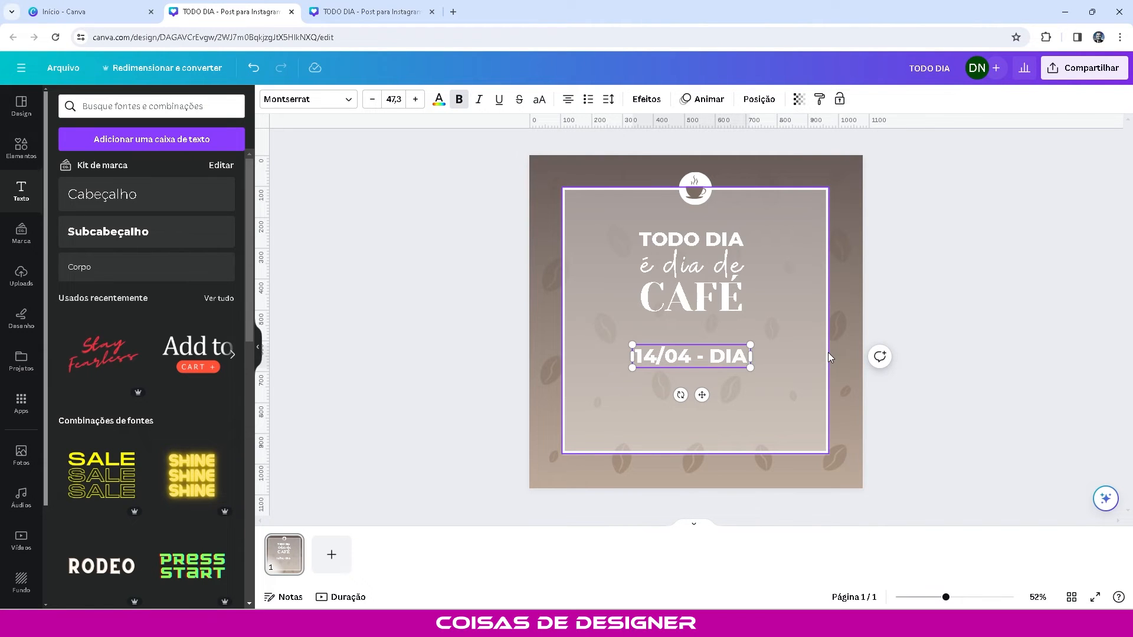
type(" MUNDIAL DO CAFÉ")
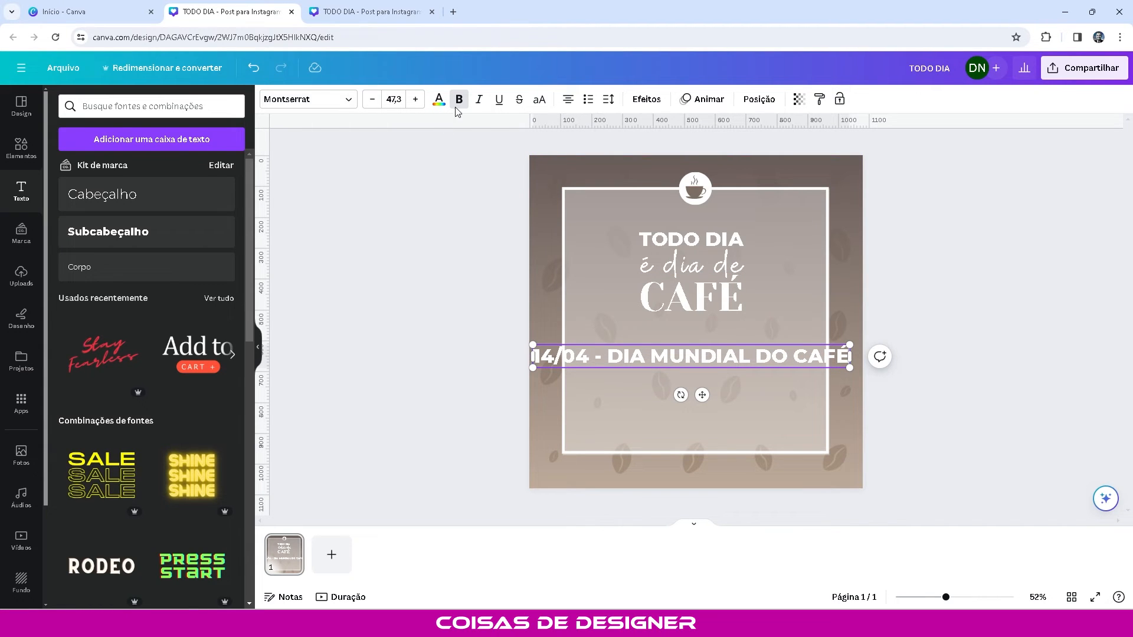
left_click(437, 244)
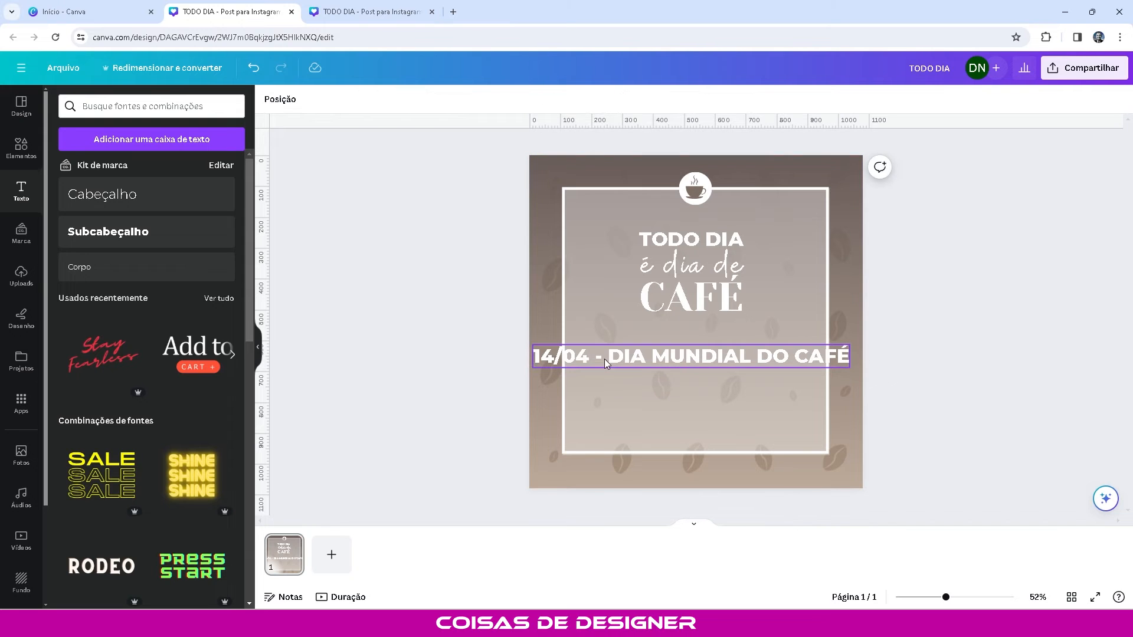
- Remove the bold from the date line, shrink it to about size 16.1 to match the title's width, and place it just above TODO DIA
left_click(606, 357)
left_click(459, 99)
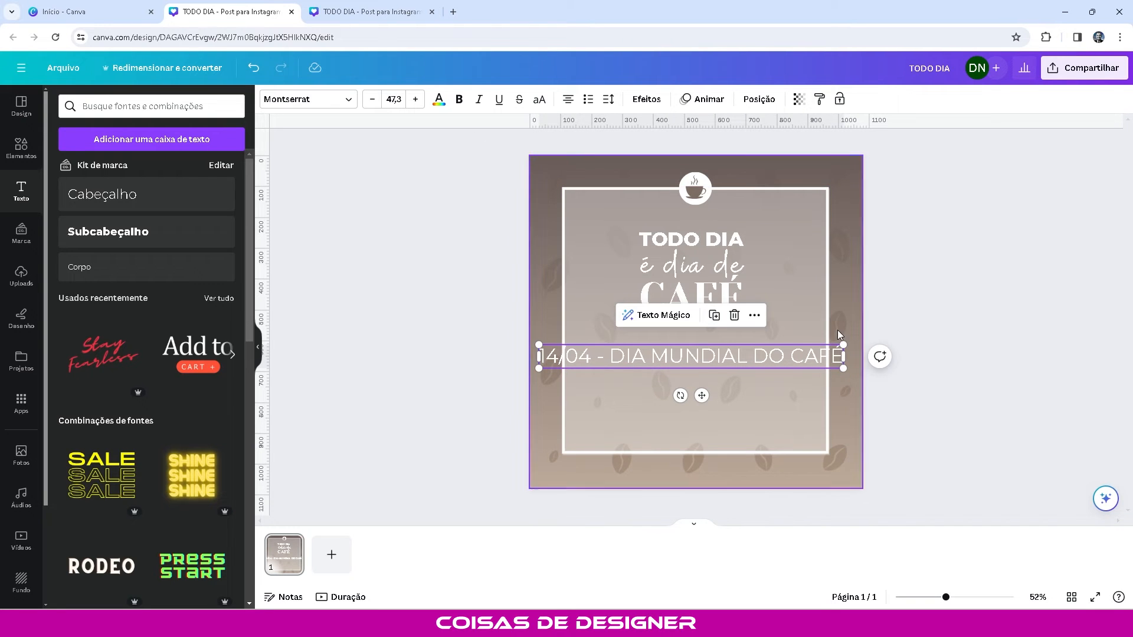
left_click_drag(843, 368, 745, 238)
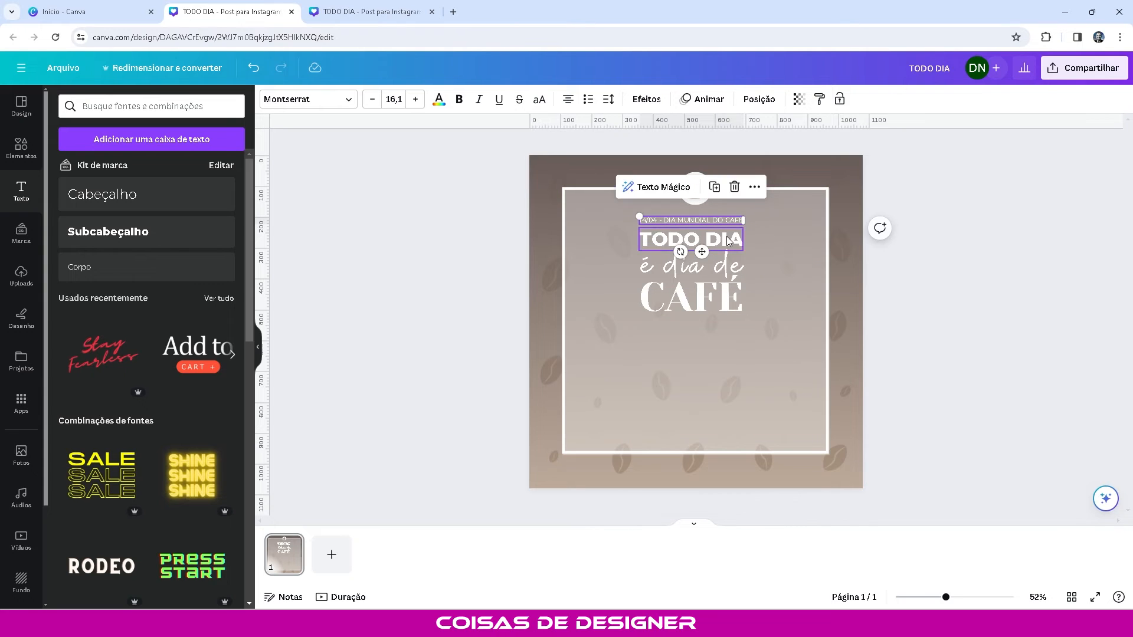
left_click(944, 250)
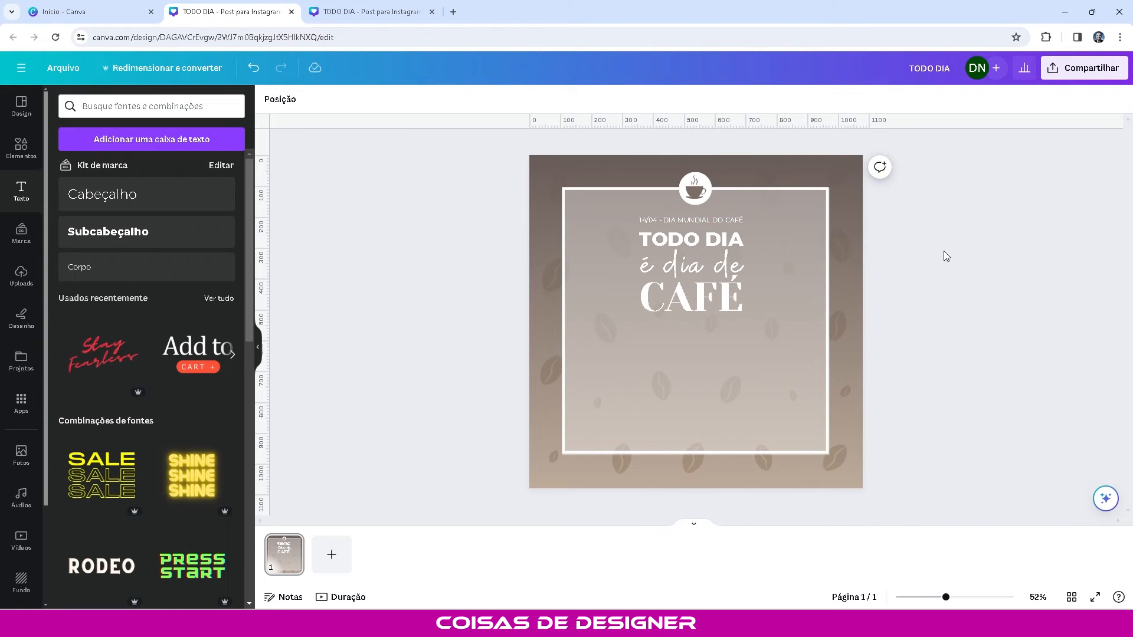
left_click(703, 220)
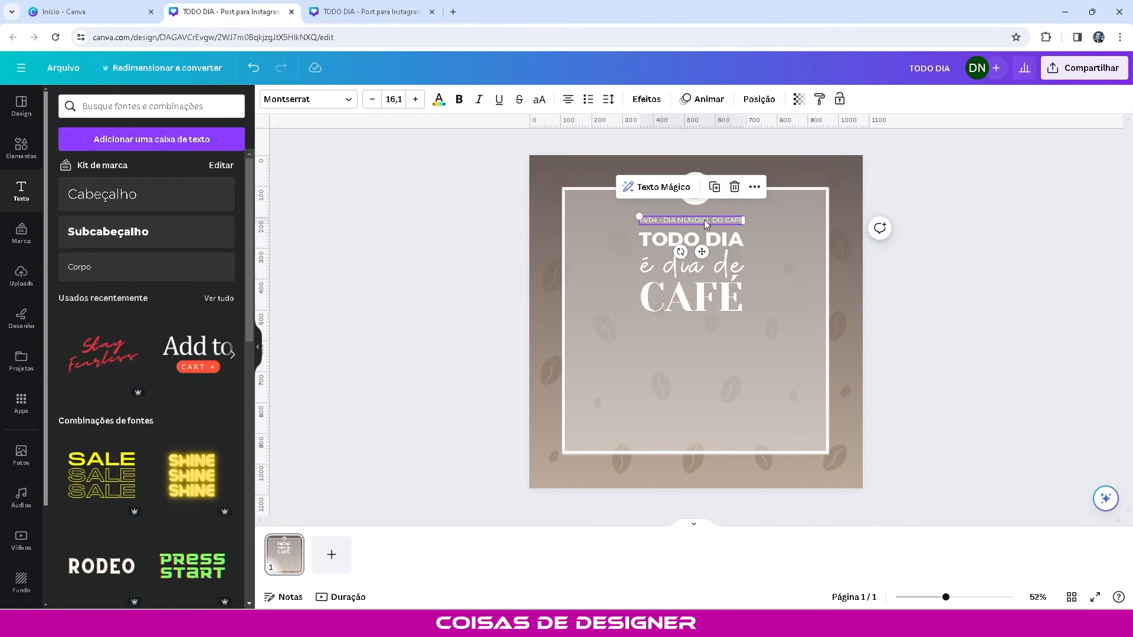
left_click(970, 275)
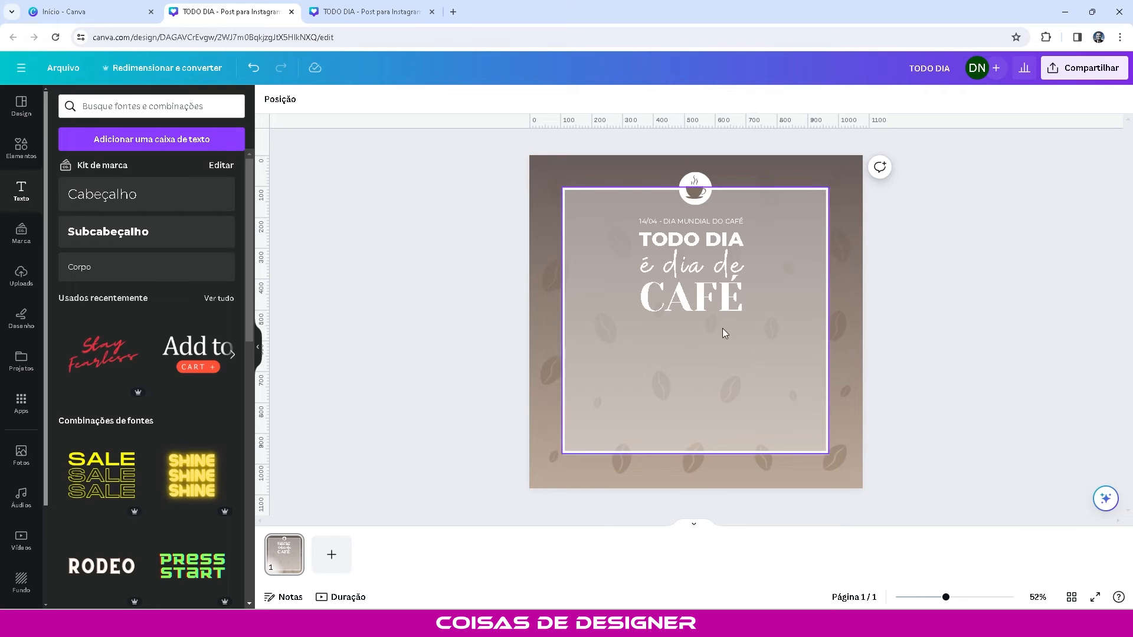
- Search the elements for "CAFÉ" and filter the graphics to animated ones only
left_click(26, 155)
left_click(123, 109)
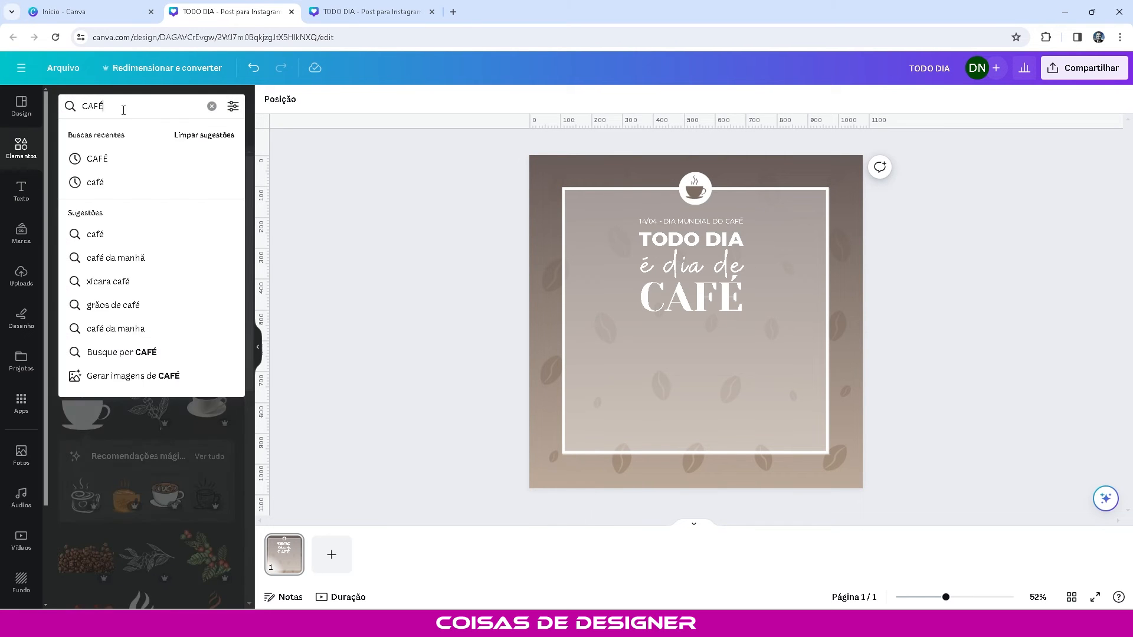
key("Return")
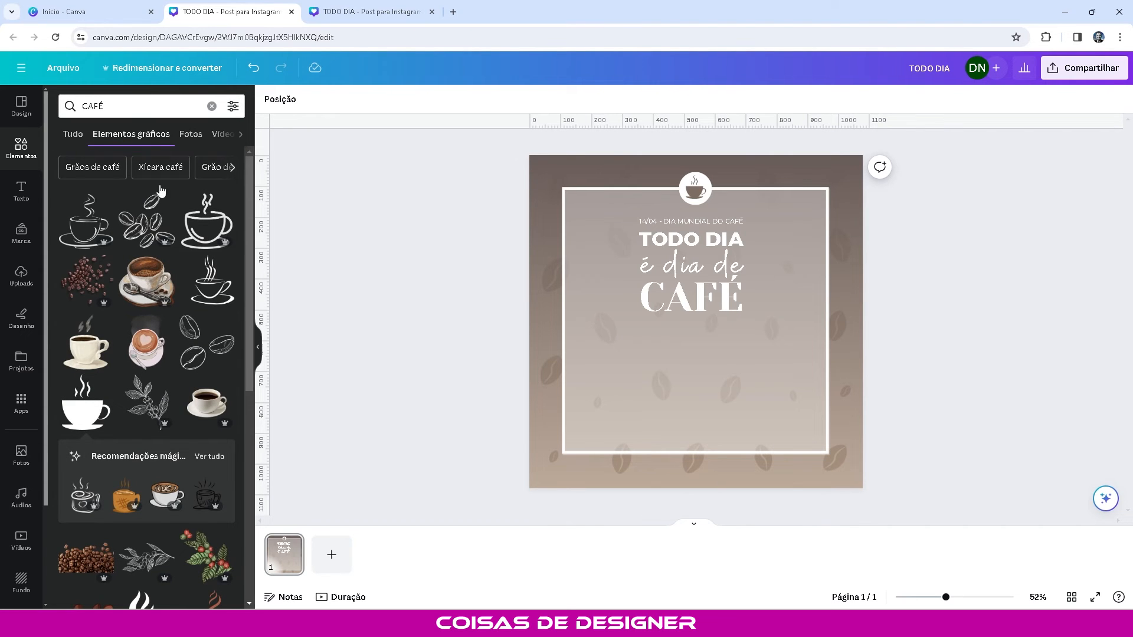
scroll(182, 258, "down", 7)
scroll(182, 258, "down", 5)
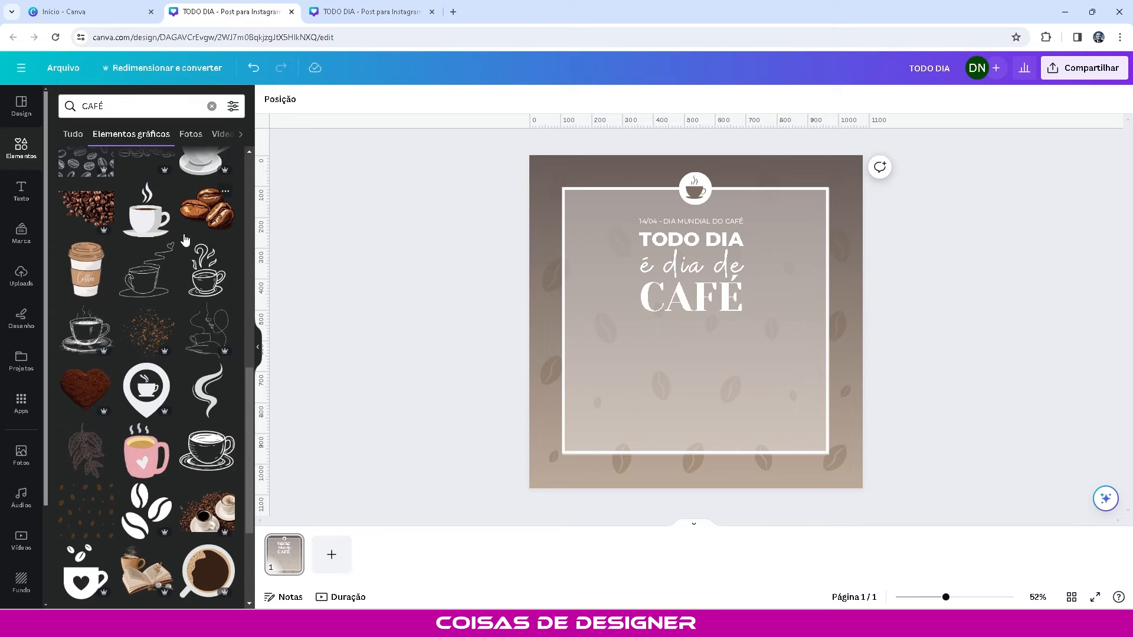
scroll(187, 251, "down", 5)
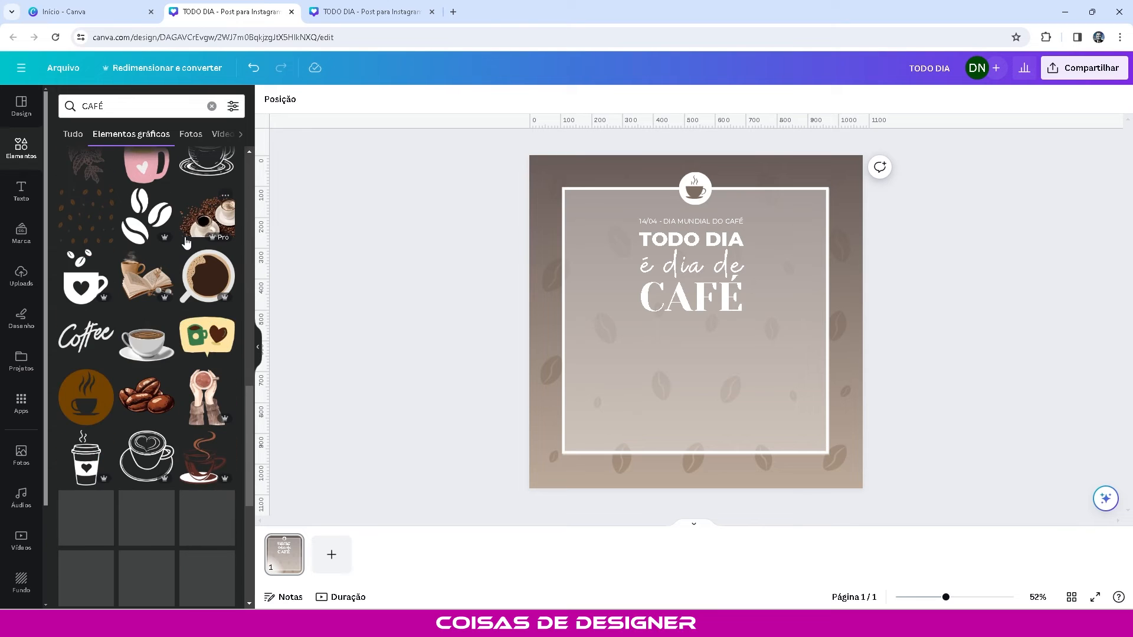
left_click(233, 106)
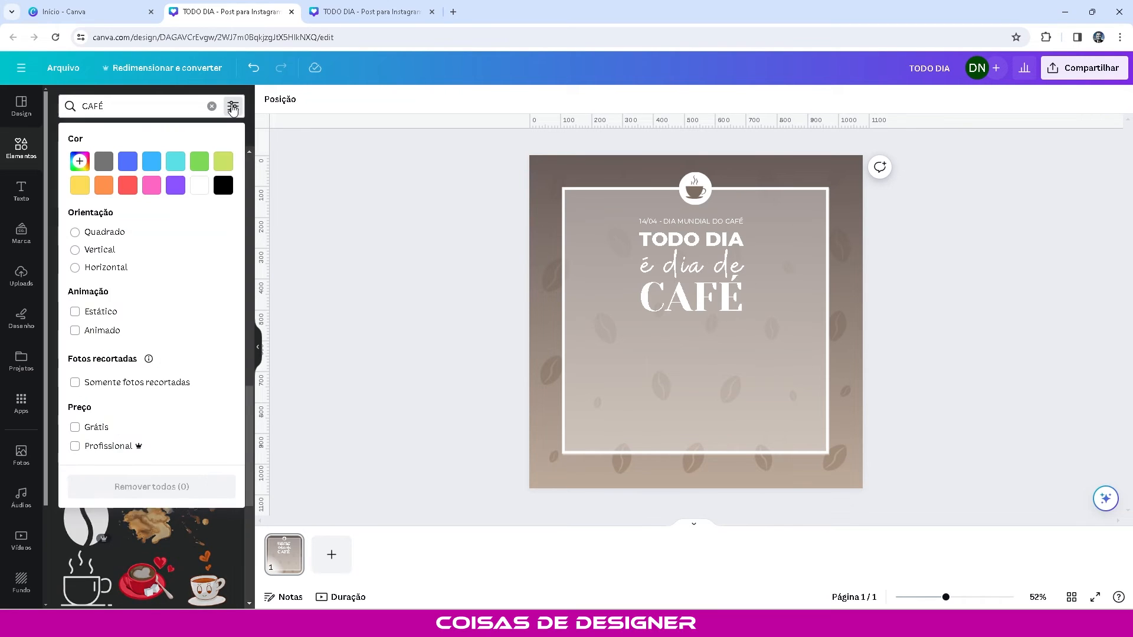
left_click(75, 331)
left_click(247, 541)
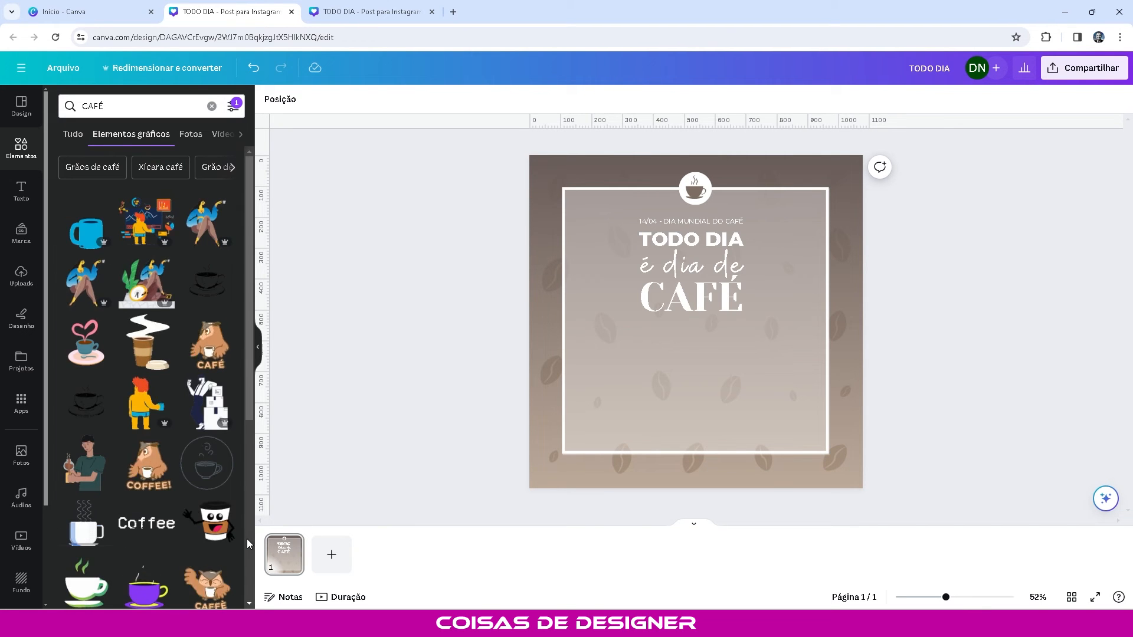
- Add the animated owl drinking coffee, scale it down and centre it at the bottom edge of the post, below the title
left_click(207, 345)
left_click_drag(762, 348, 752, 425)
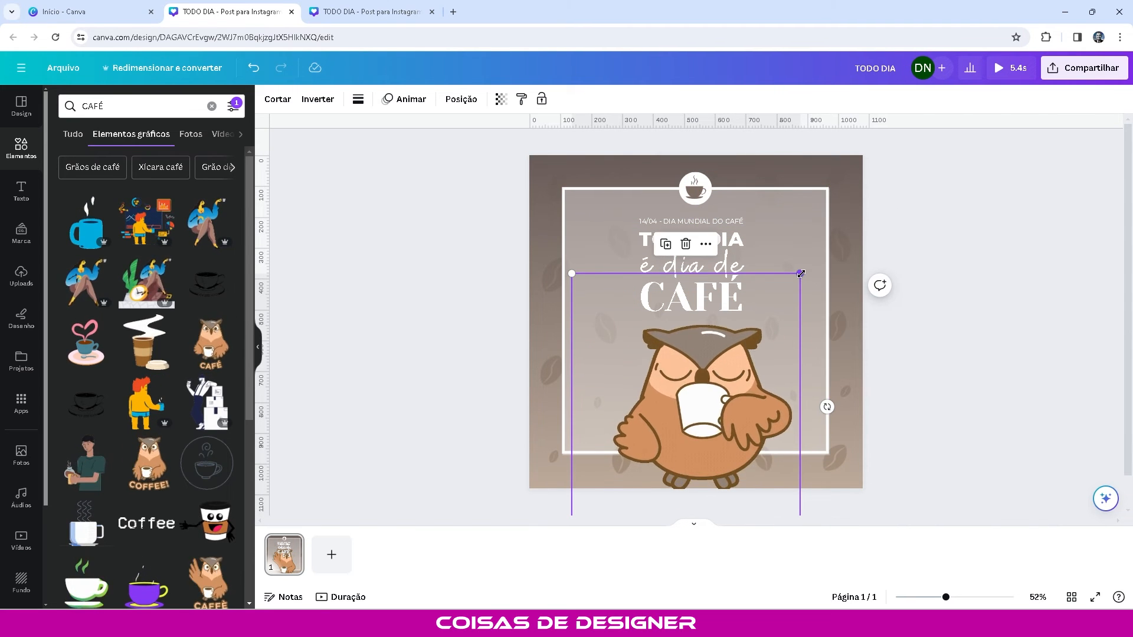
left_click_drag(800, 273, 759, 321)
left_click_drag(694, 437, 712, 438)
left_click(882, 380)
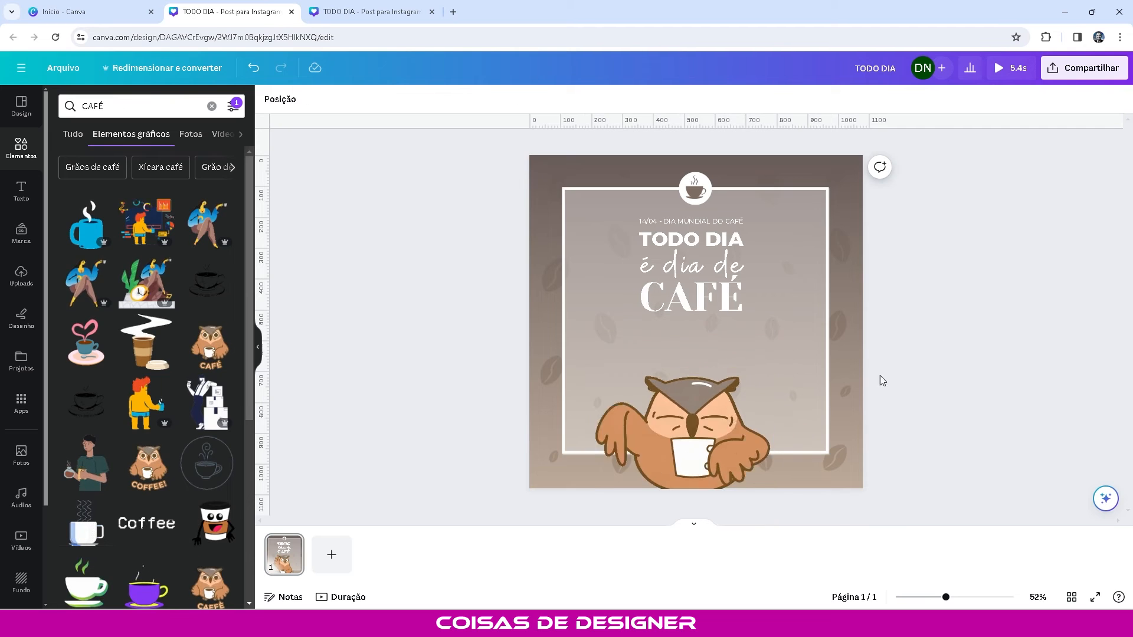
- Search the animated graphics for "CORAÇÃO" and add the pair of white outlined hearts to the post
left_click(88, 106)
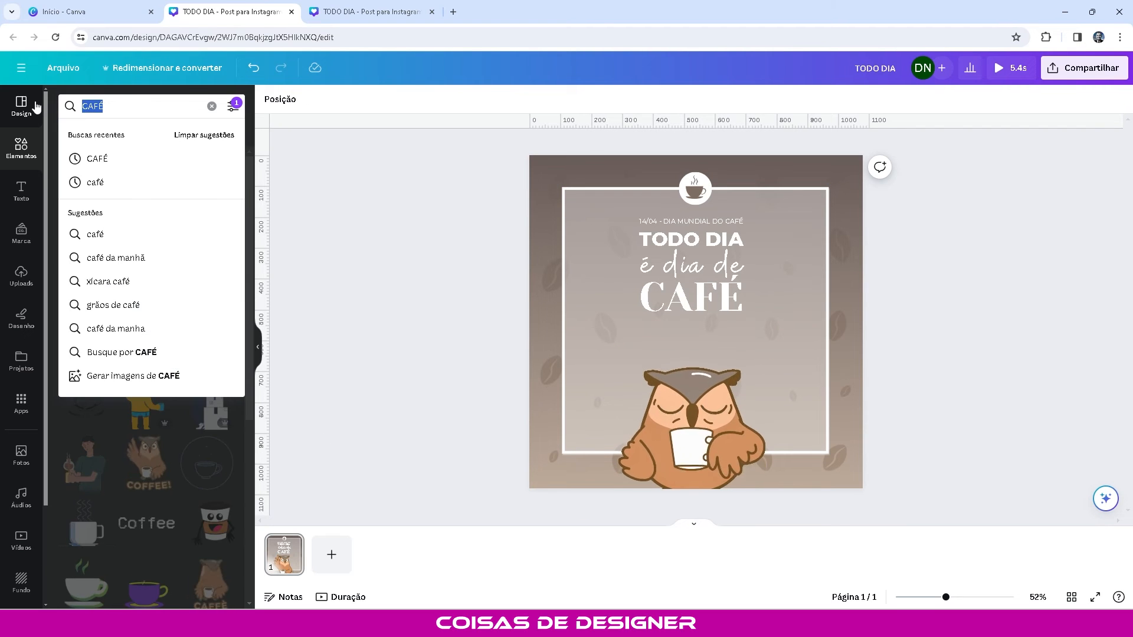
type("CORAÇÃO")
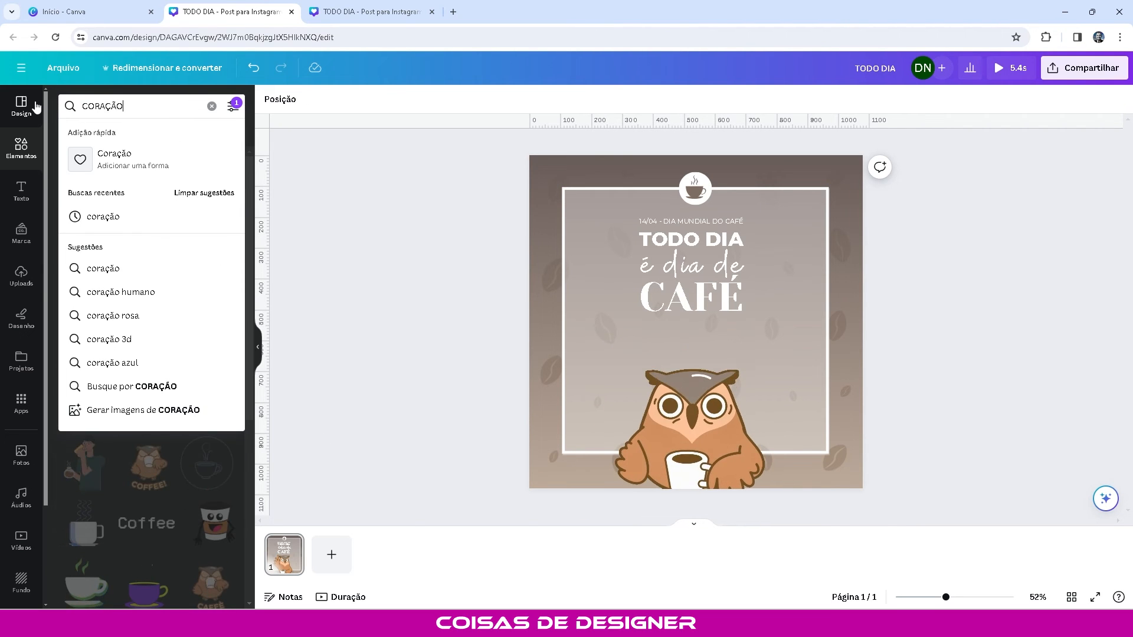
key("Return")
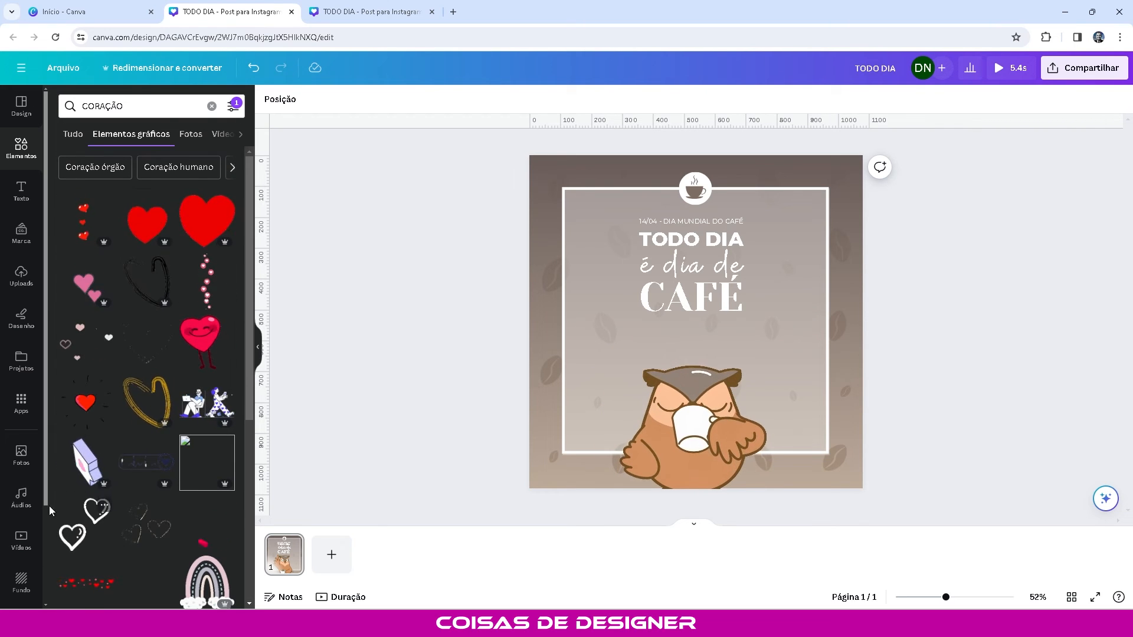
left_click(77, 536)
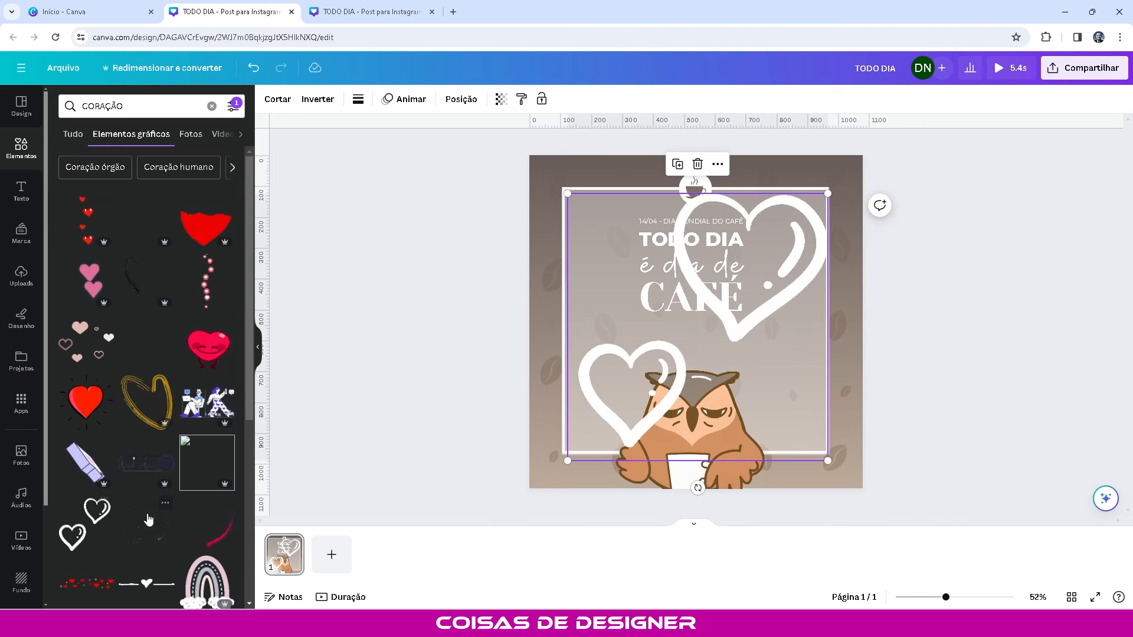
- Shrink the white hearts graphic, place it above and to the right of the owl's head, and flip it horizontally
left_click_drag(832, 191, 655, 342)
key("ctrl+z")
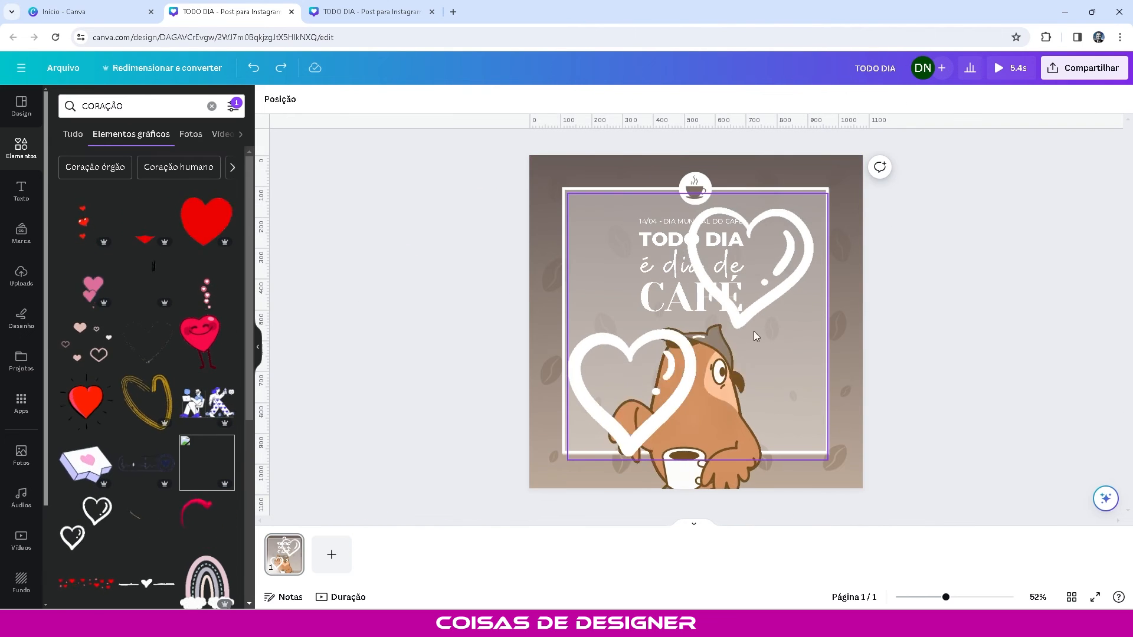
left_click(597, 384)
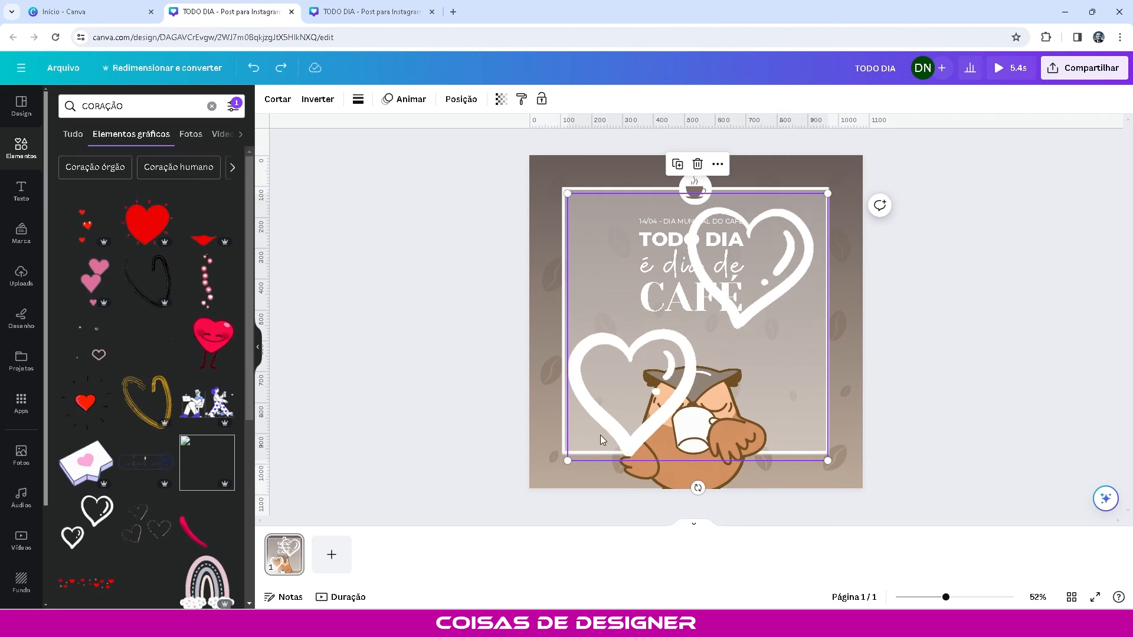
left_click_drag(600, 436, 562, 438)
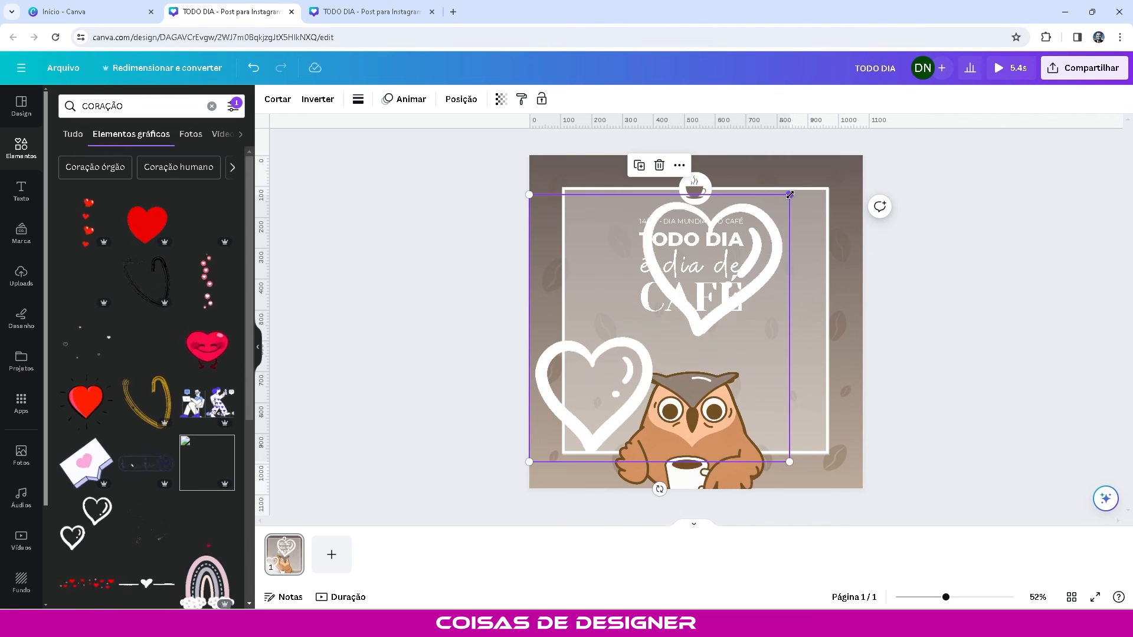
left_click_drag(791, 194, 761, 339)
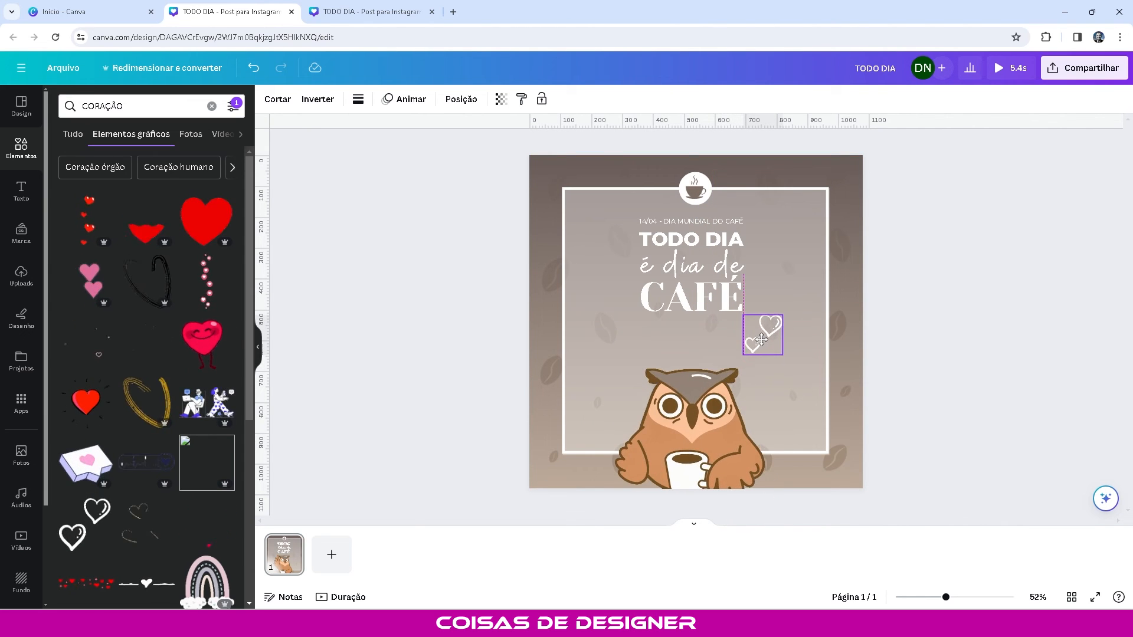
left_click(315, 99)
left_click(344, 129)
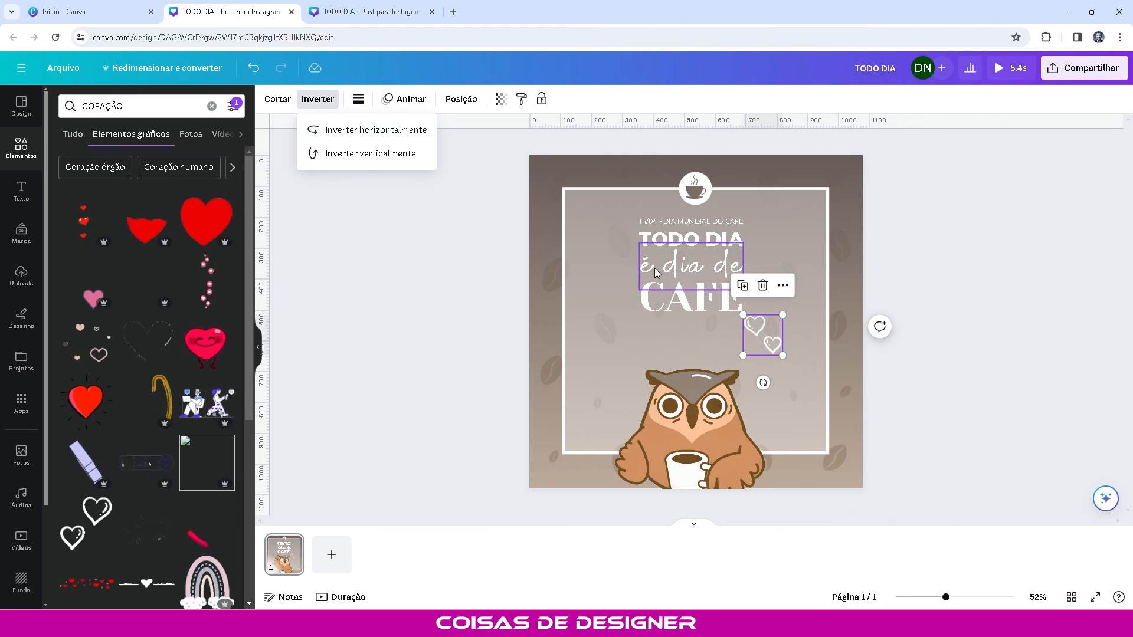
- Duplicate the white hearts graphic, place the copy above and to the left of the owl's head, and flip it horizontally
left_click_drag(771, 337, 622, 343)
key("ctrl+d")
left_click(317, 100)
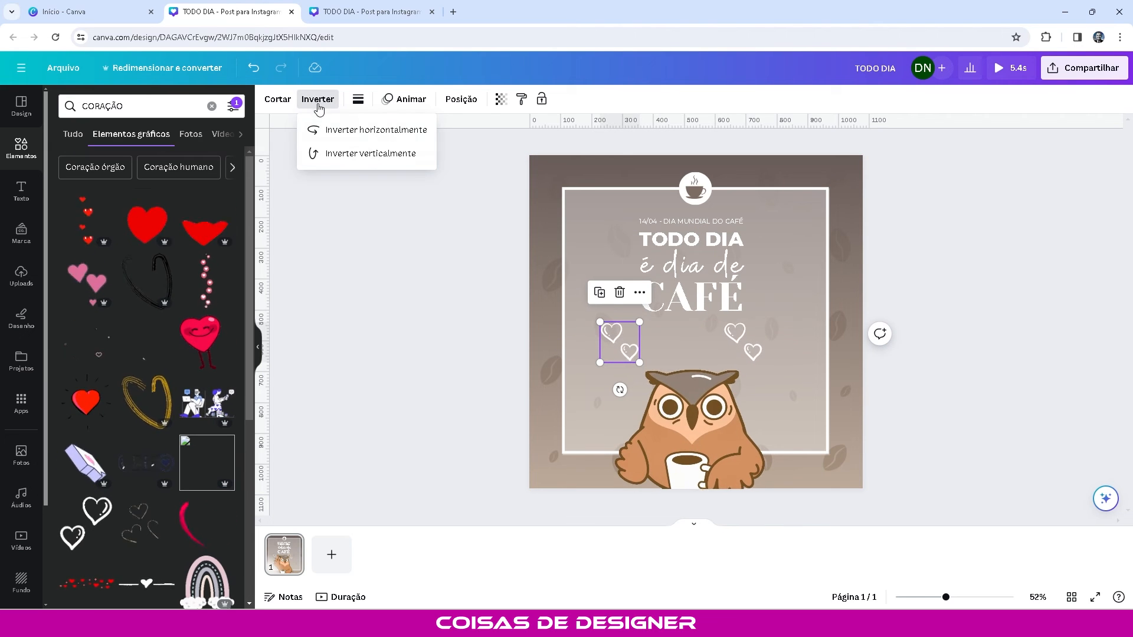
left_click(352, 130)
- Add a third copy of the white hearts farther left and lower, flip it horizontally, and shrink it beside the left pair
left_click_drag(615, 340, 587, 372)
left_click(318, 100)
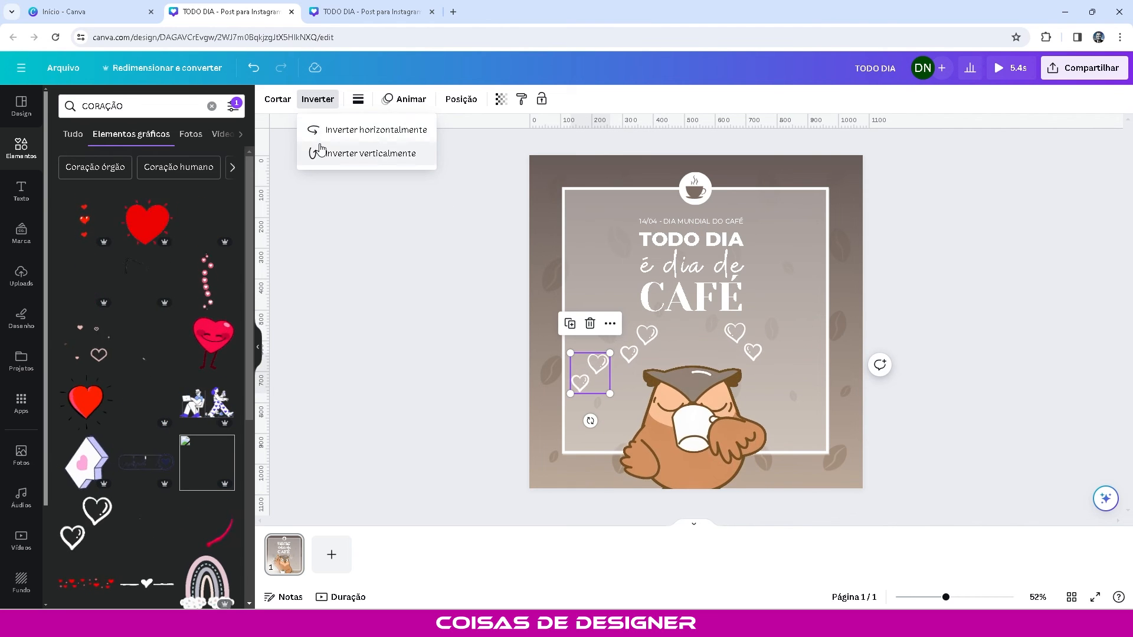
left_click(341, 131)
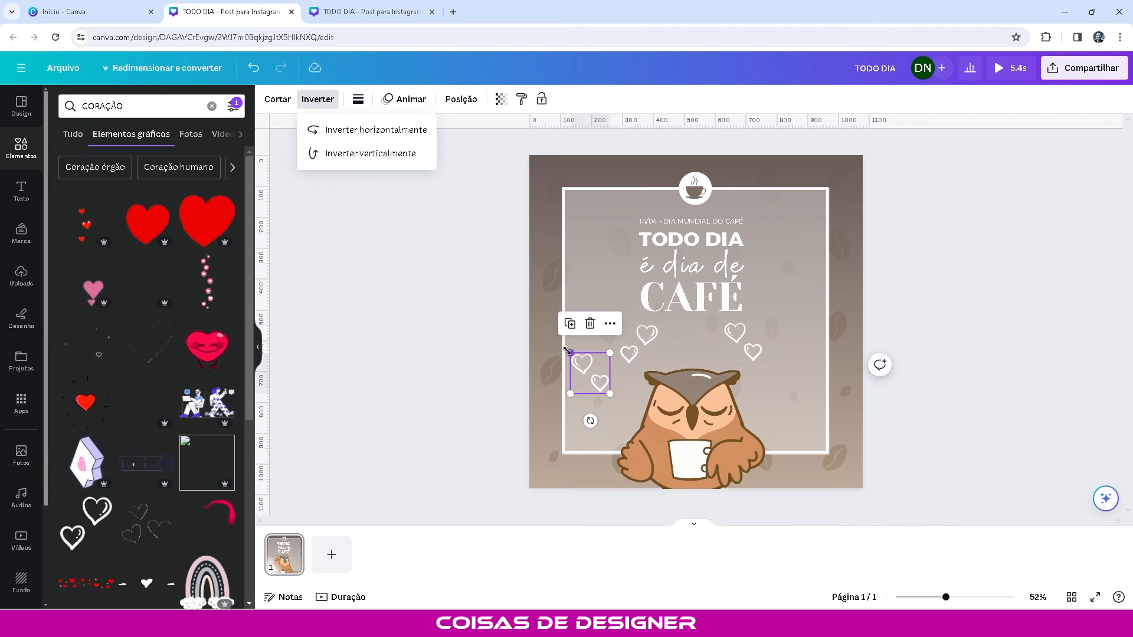
left_click_drag(567, 351, 607, 379)
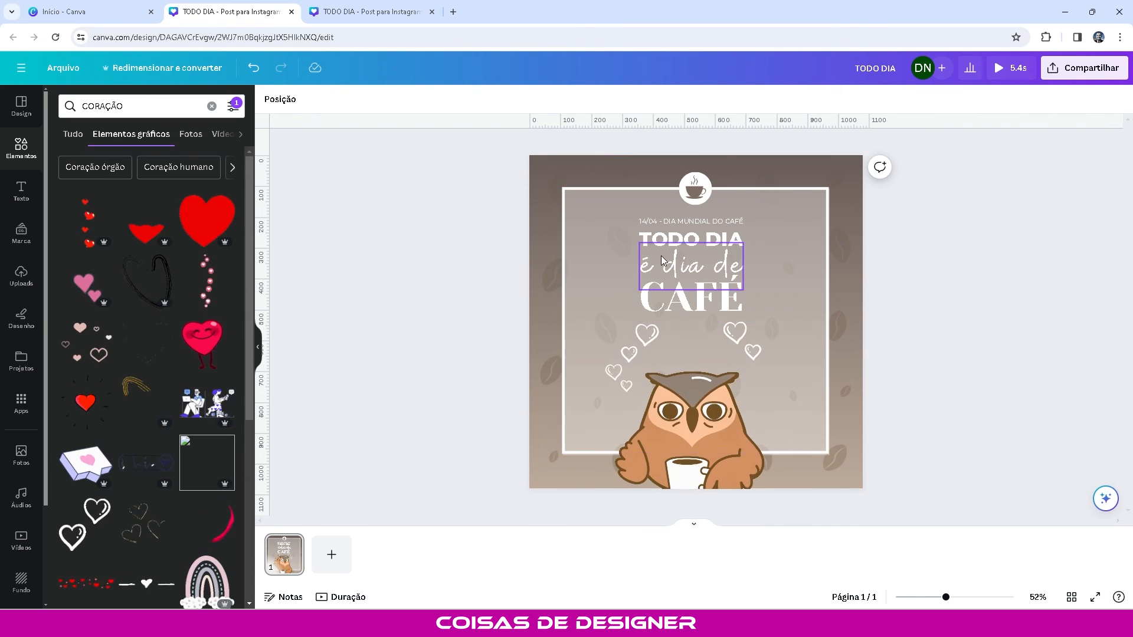
- Add a copy of the date line reading "3COFFEELOVER" just beneath the frame, aligned with its lower-right corner
left_click(685, 223)
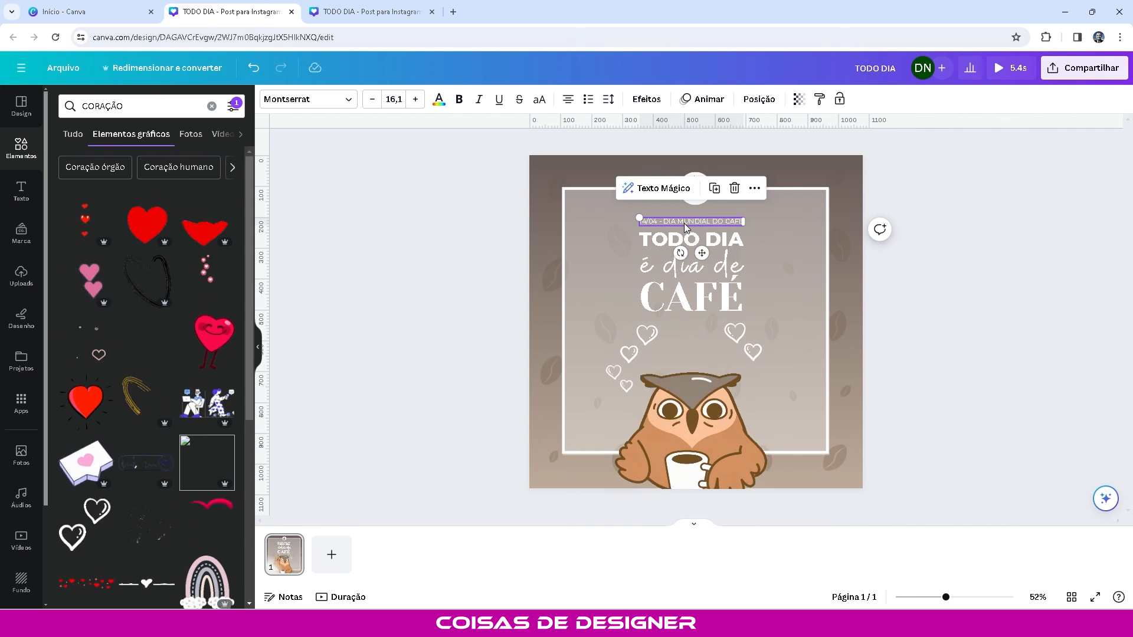
left_click_drag(684, 223, 805, 465)
double_click(806, 465)
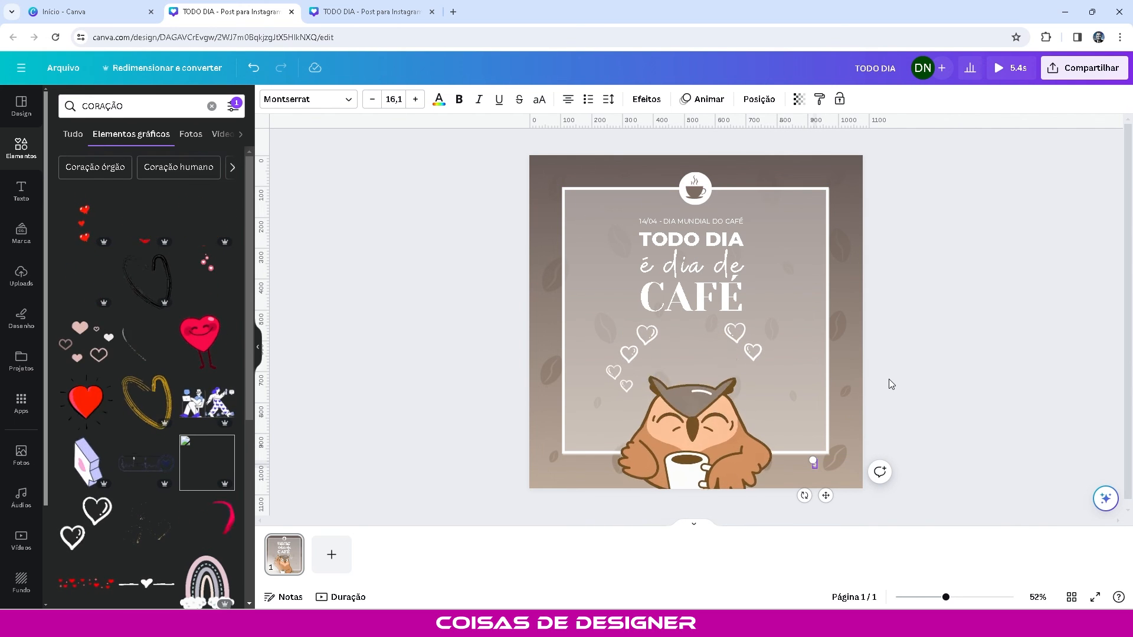
type("COF")
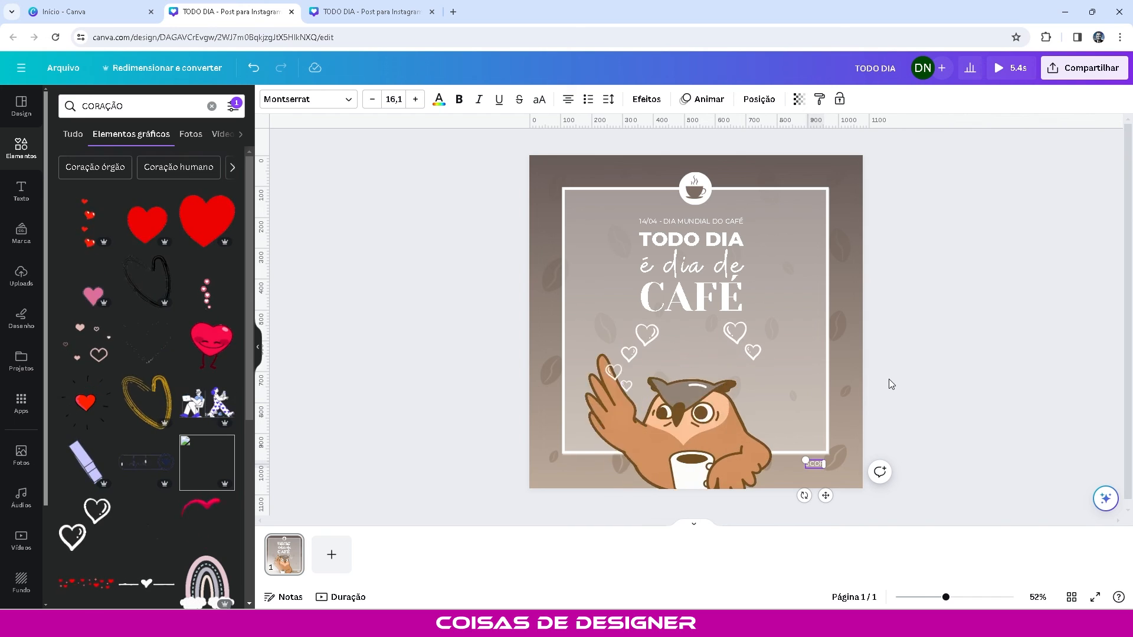
type("FEELOVER")
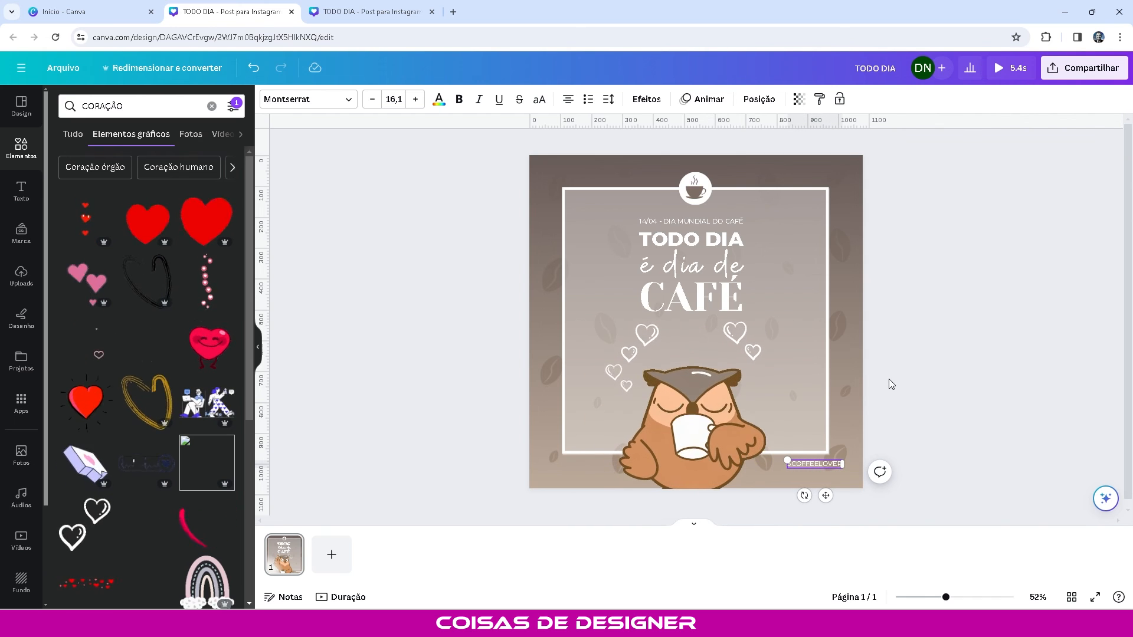
left_click(926, 388)
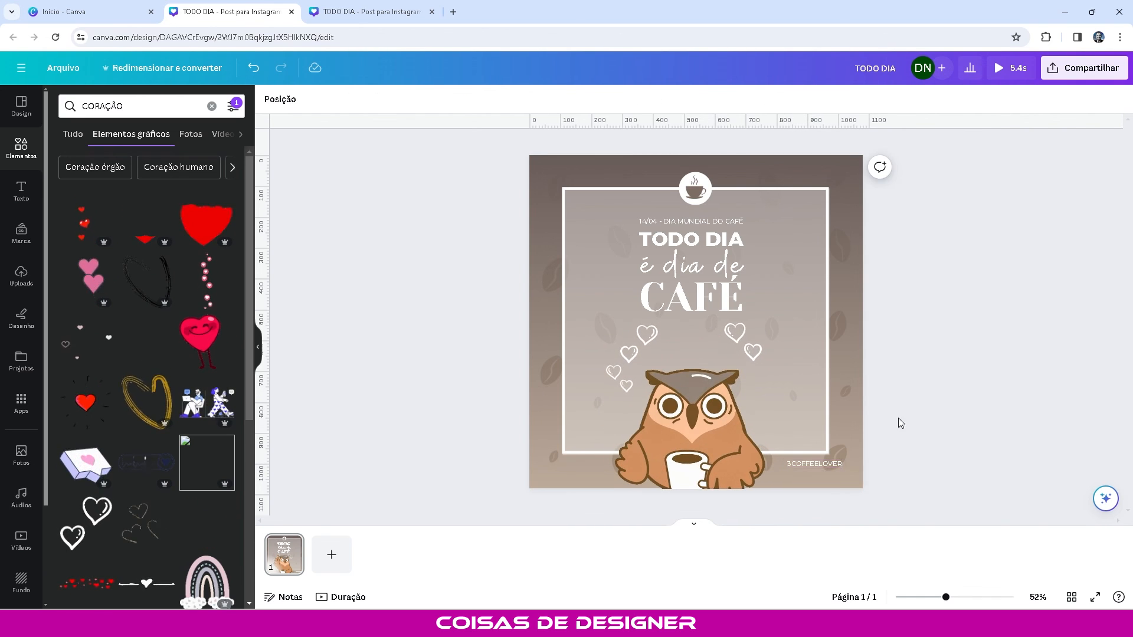
left_click_drag(821, 465, 805, 462)
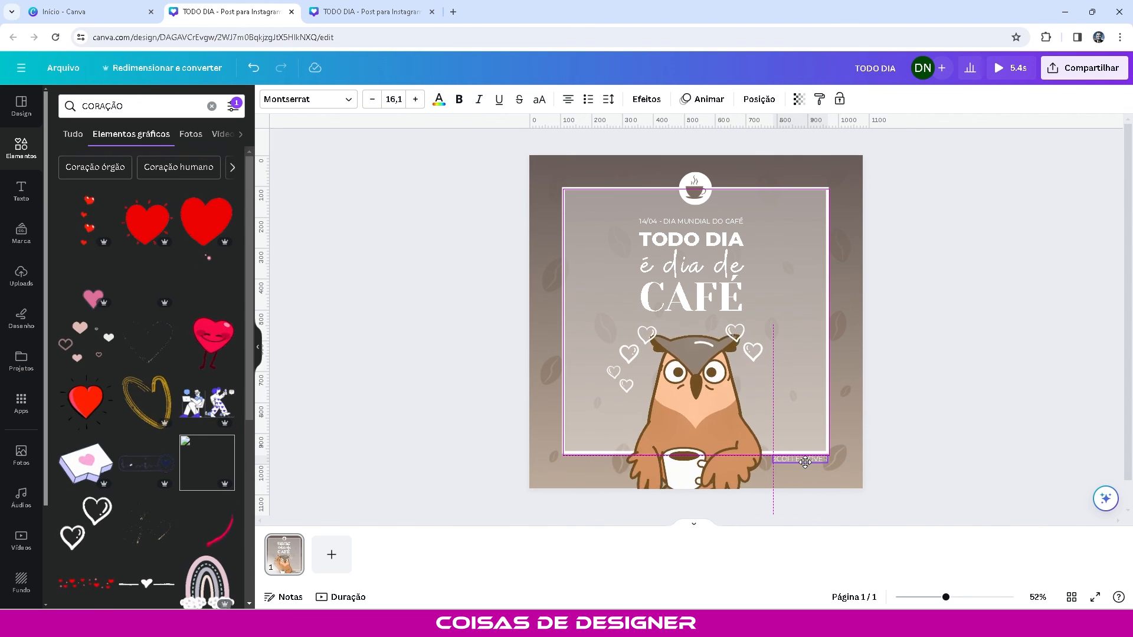
left_click(867, 466)
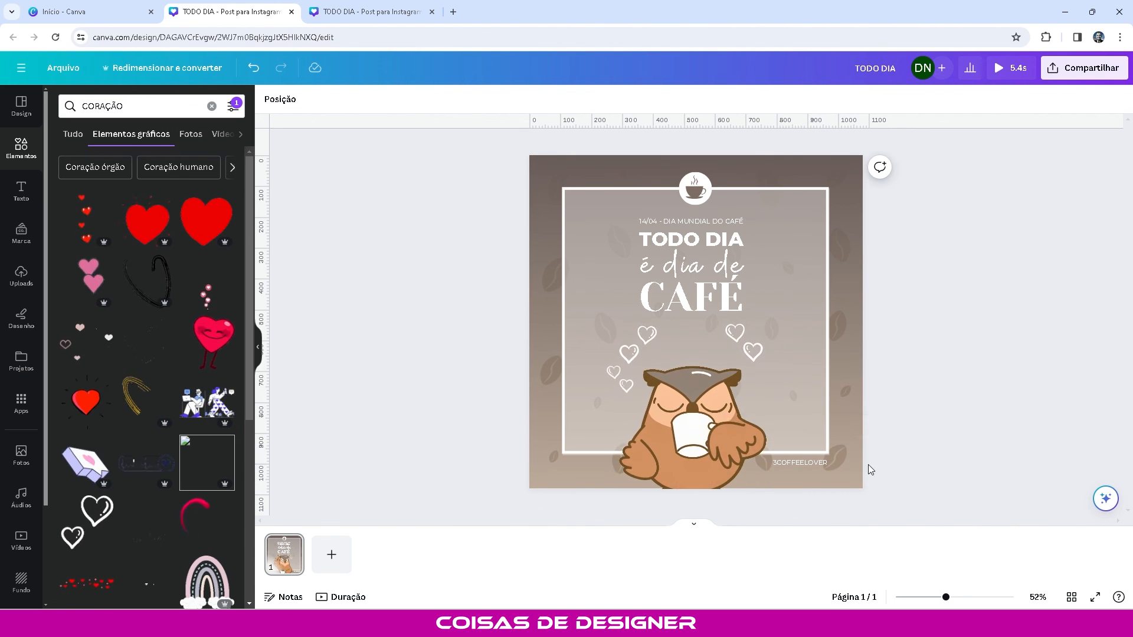
- Correct the text under the frame to "#COFFEELOVER" and make it bold
double_click(776, 463)
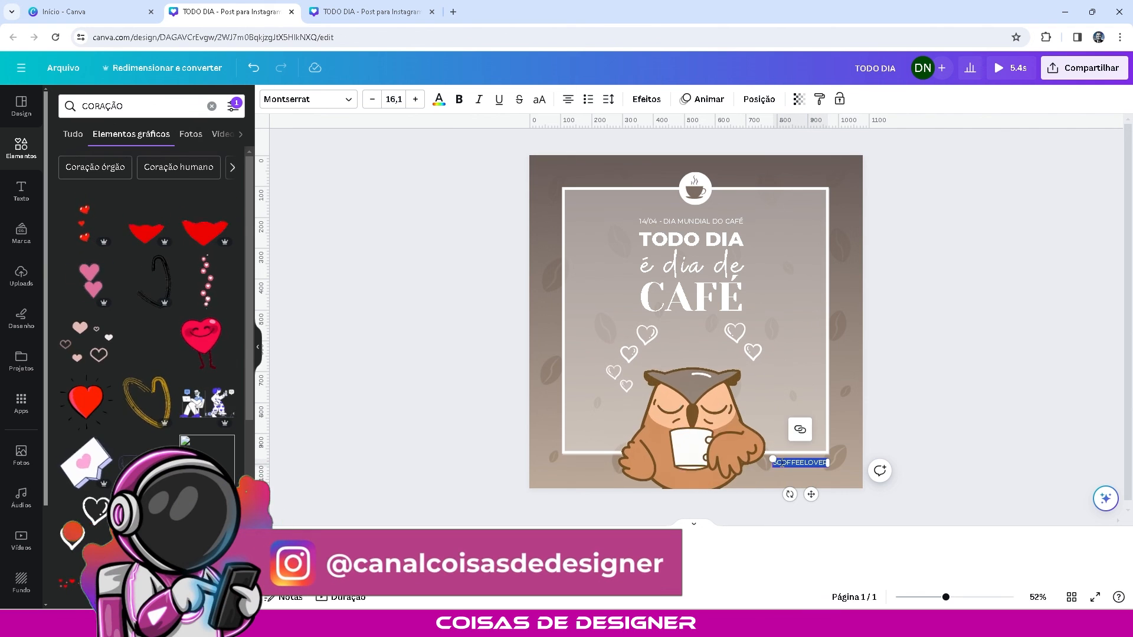
left_click(777, 463)
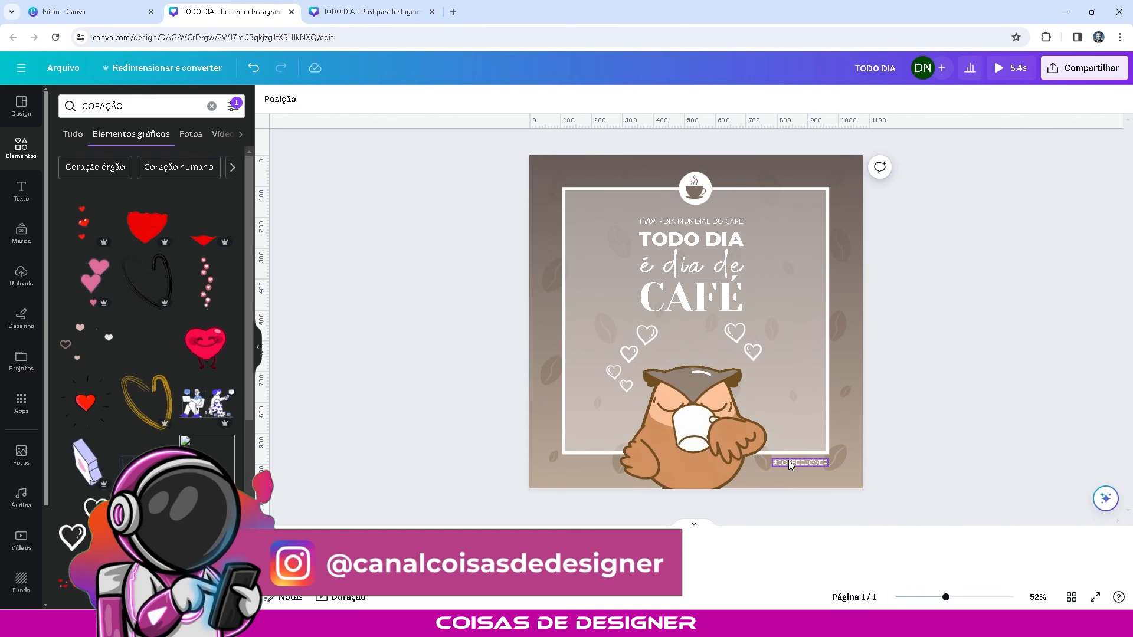
left_click(423, 247)
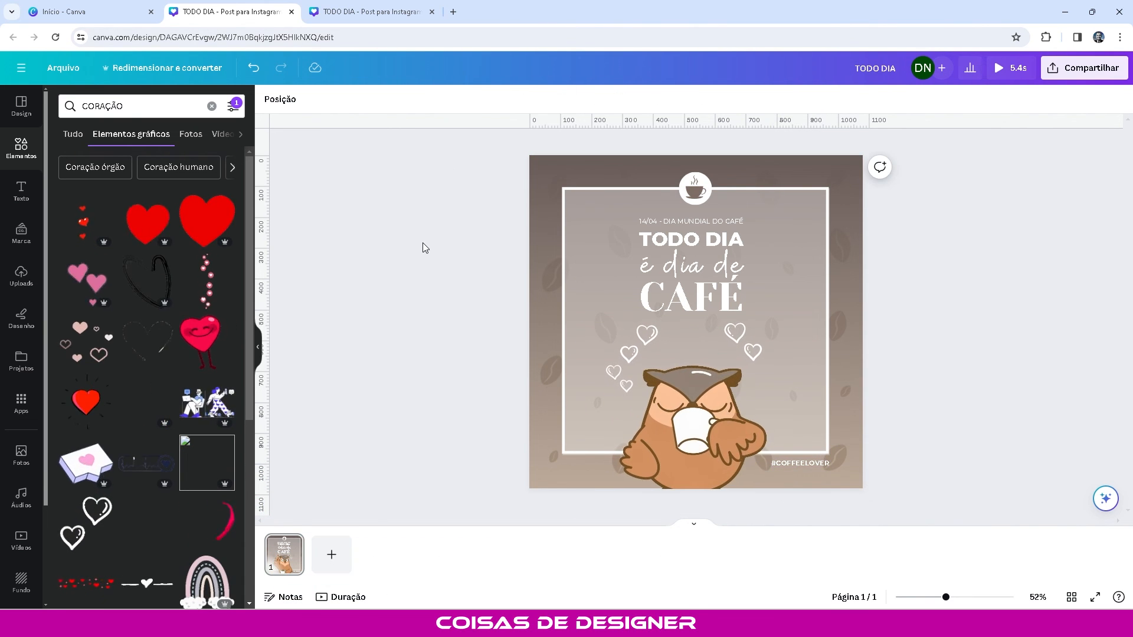
left_click(820, 465)
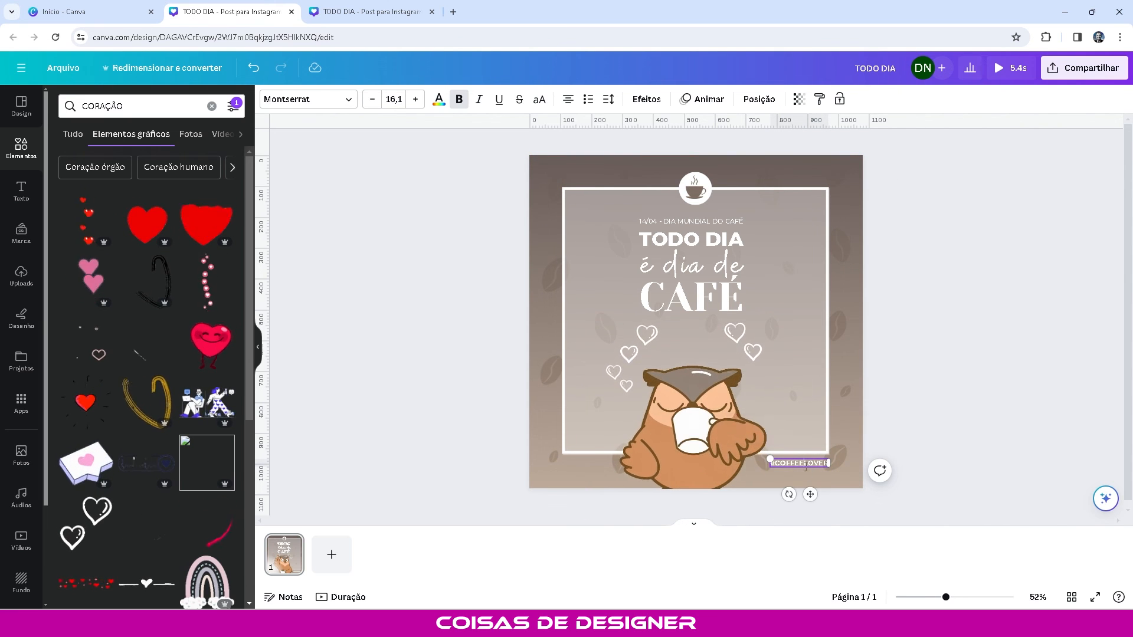
left_click(956, 402)
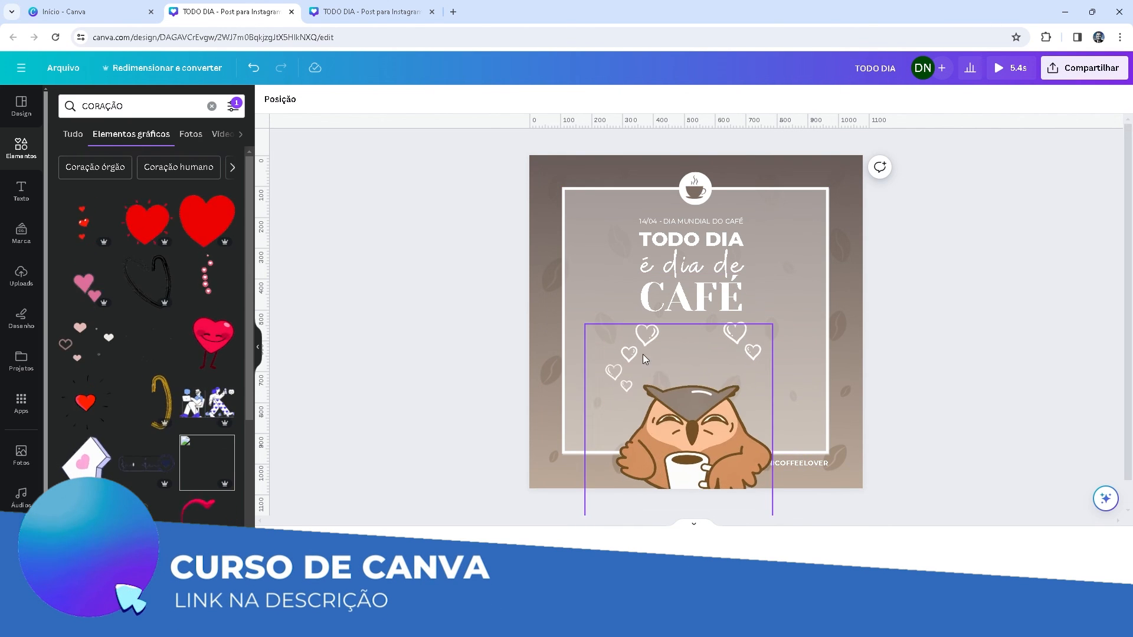
- Open the sharing options for the finished coffee post
left_click(1057, 75)
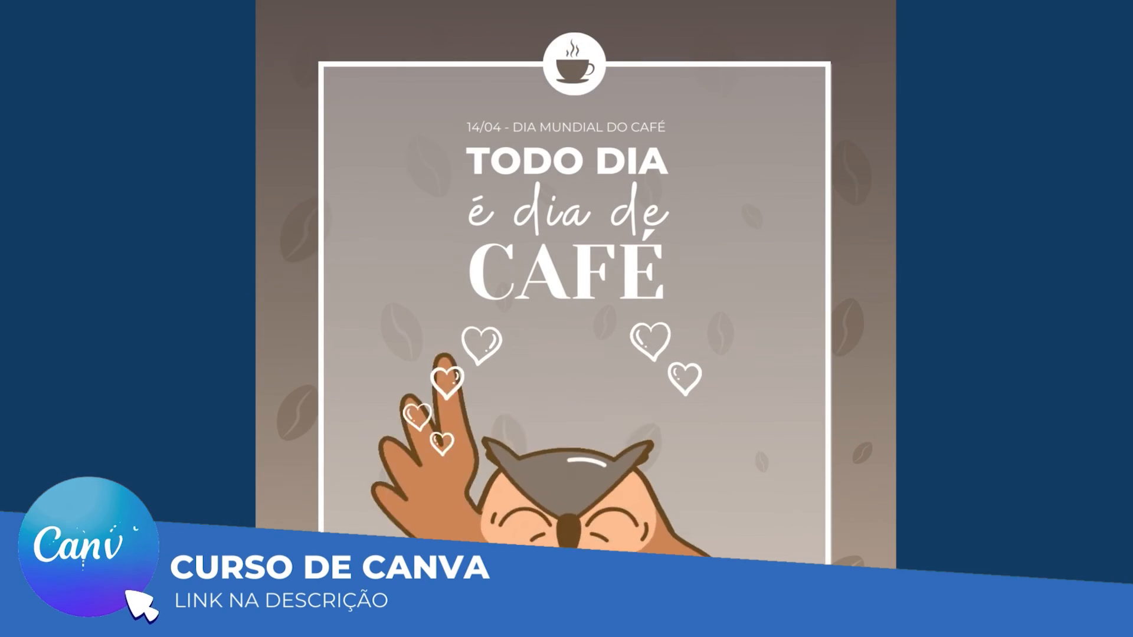